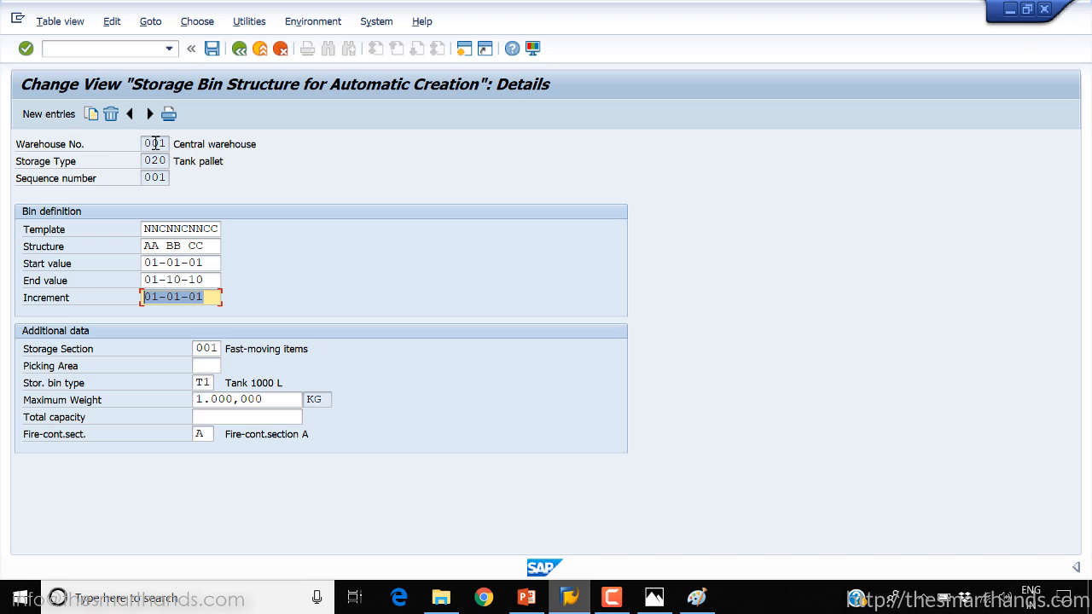
Review the warehouse number, storage type and sequence number that identify the storage bin structure entry
{"action": "double_click", "coordinate": [146, 143]}
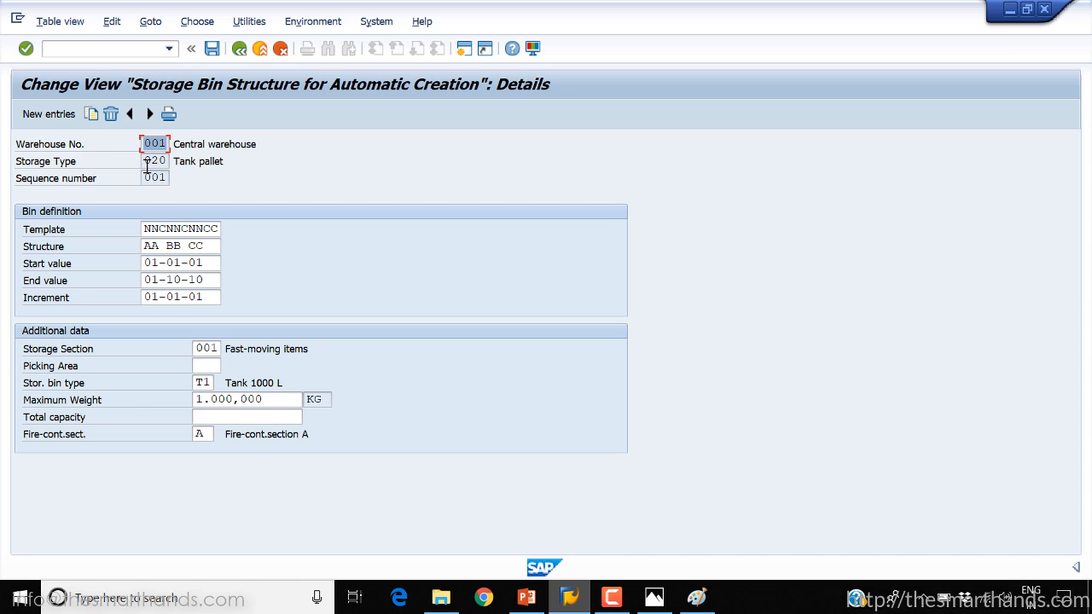
{"action": "double_click", "coordinate": [147, 160]}
{"action": "double_click", "coordinate": [162, 177]}
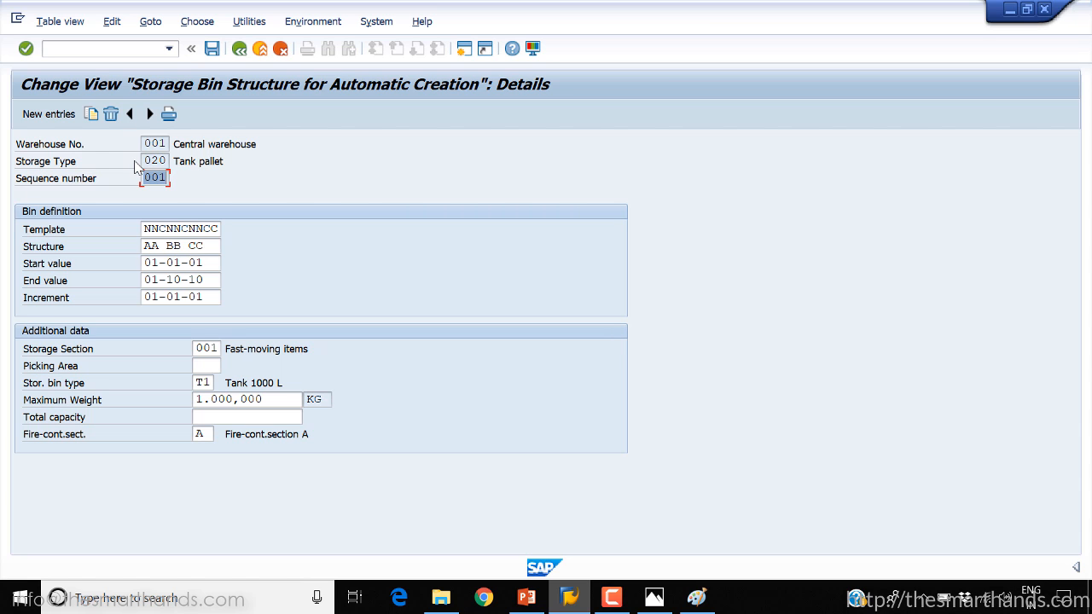
{"action": "left_click", "coordinate": [153, 161]}
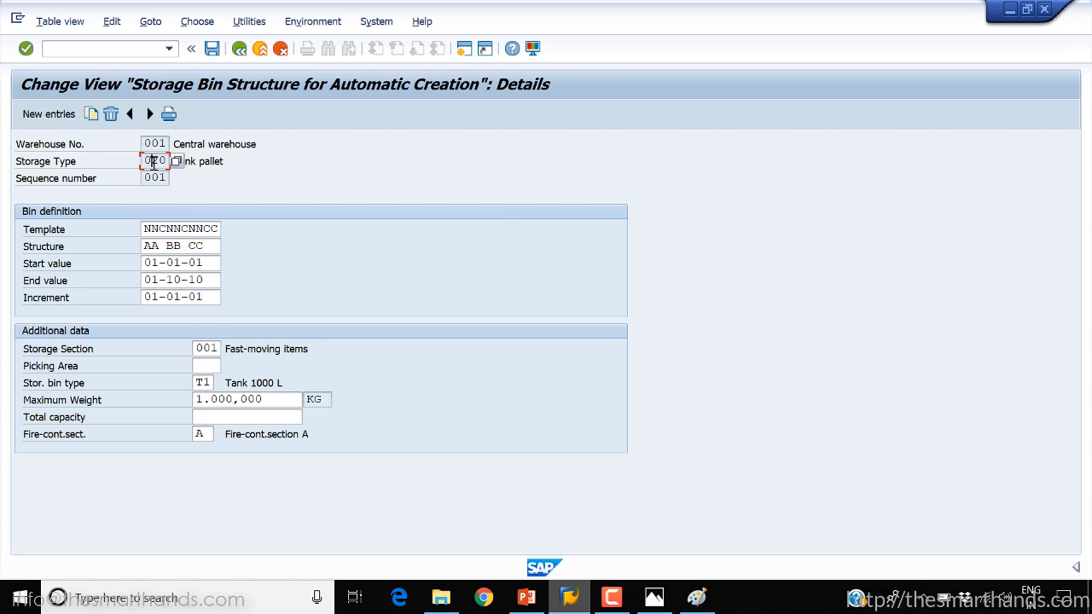
{"action": "left_click_drag", "start_coordinate": [149, 182], "coordinate": [177, 182]}
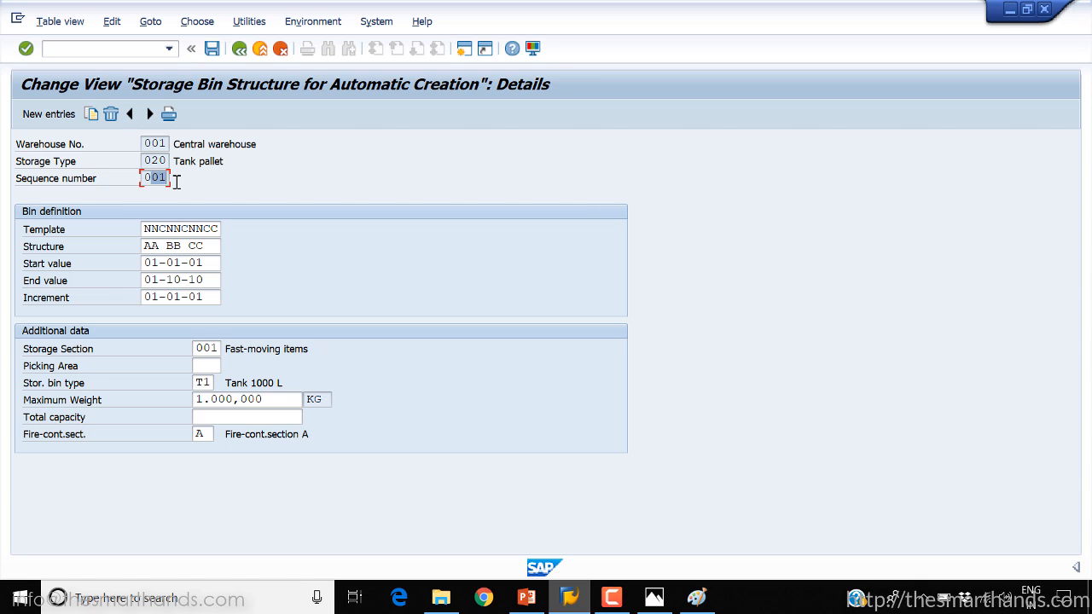
Open the field help for the bin definition's Template and read what the characters N, A and C stand for
{"action": "left_click", "coordinate": [163, 232]}
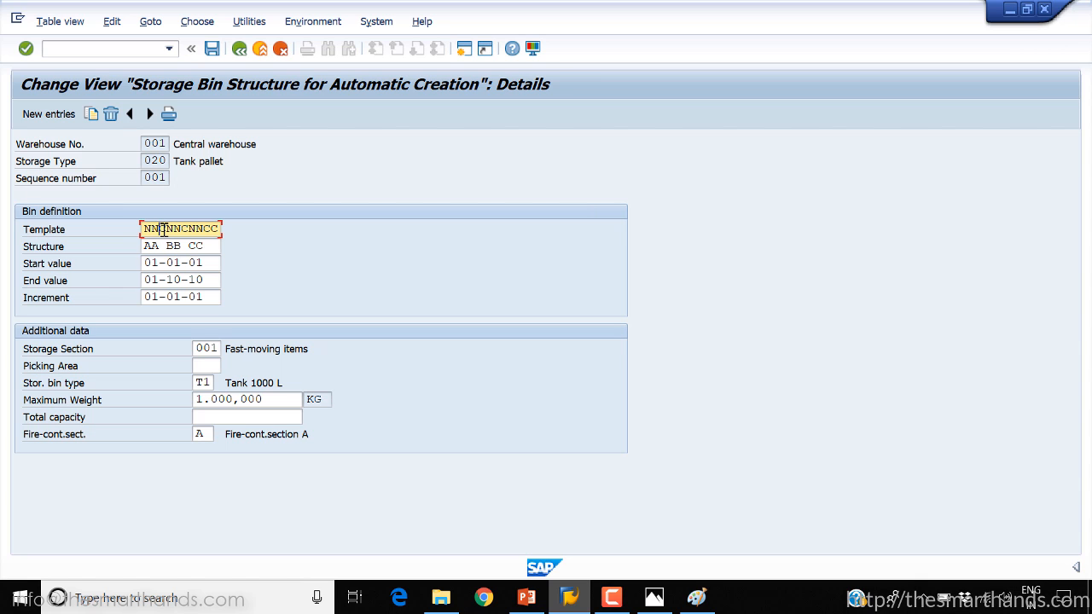
{"action": "key", "text": "F1"}
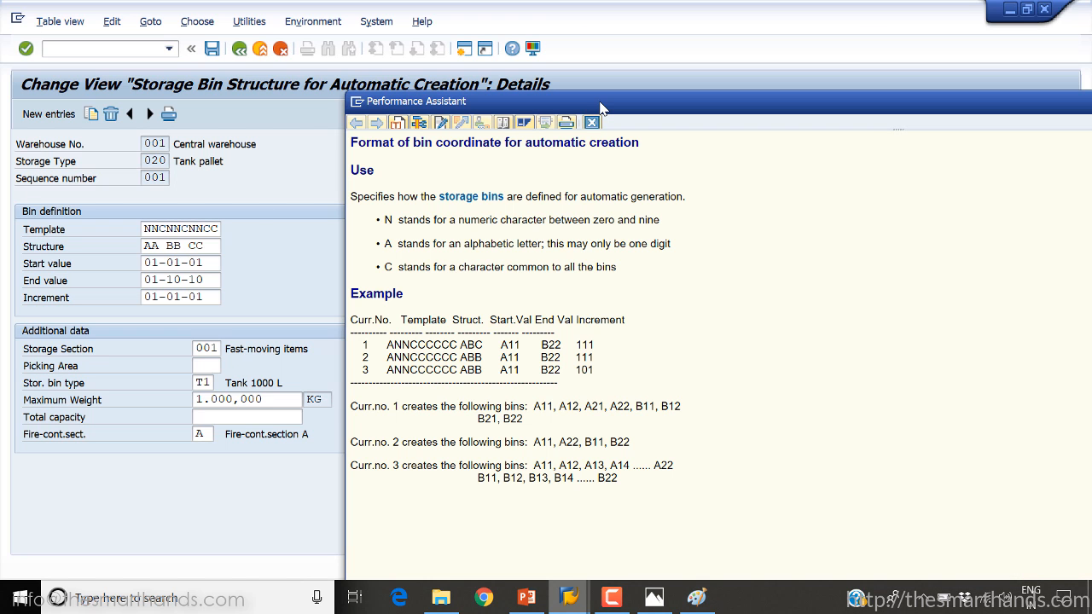
{"action": "left_click_drag", "start_coordinate": [600, 103], "coordinate": [515, 73]}
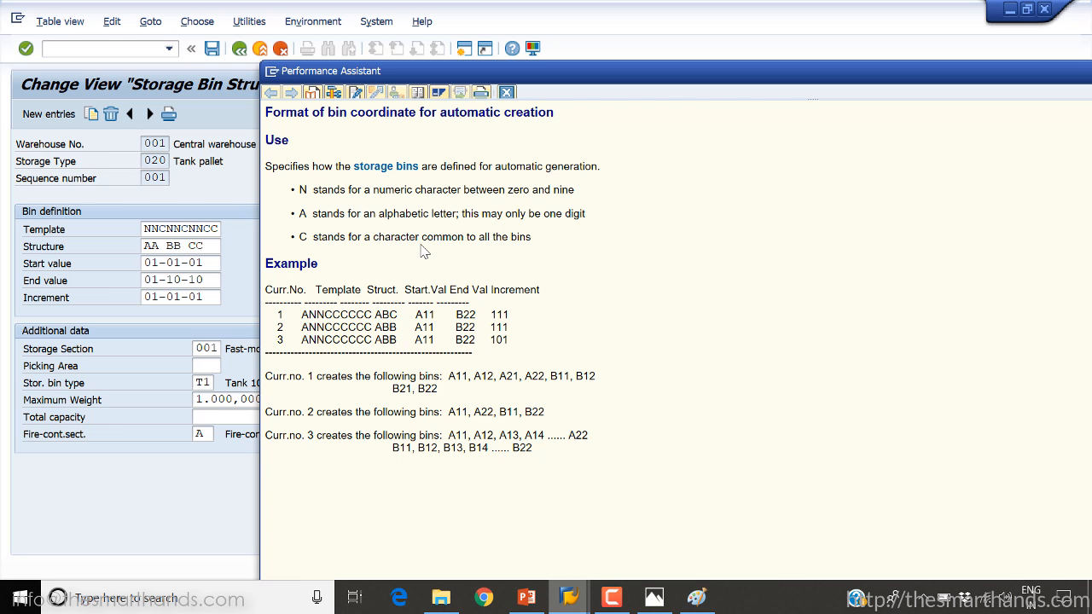
{"action": "left_click_drag", "start_coordinate": [314, 189], "coordinate": [469, 194]}
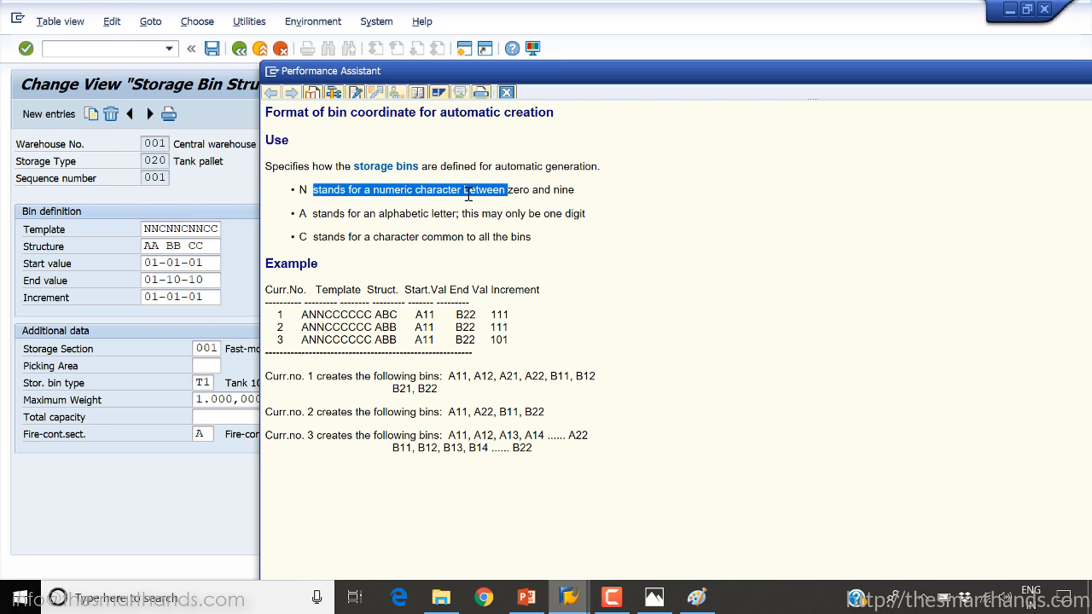
{"action": "left_click", "coordinate": [360, 232]}
{"action": "left_click_drag", "start_coordinate": [384, 217], "coordinate": [439, 216]}
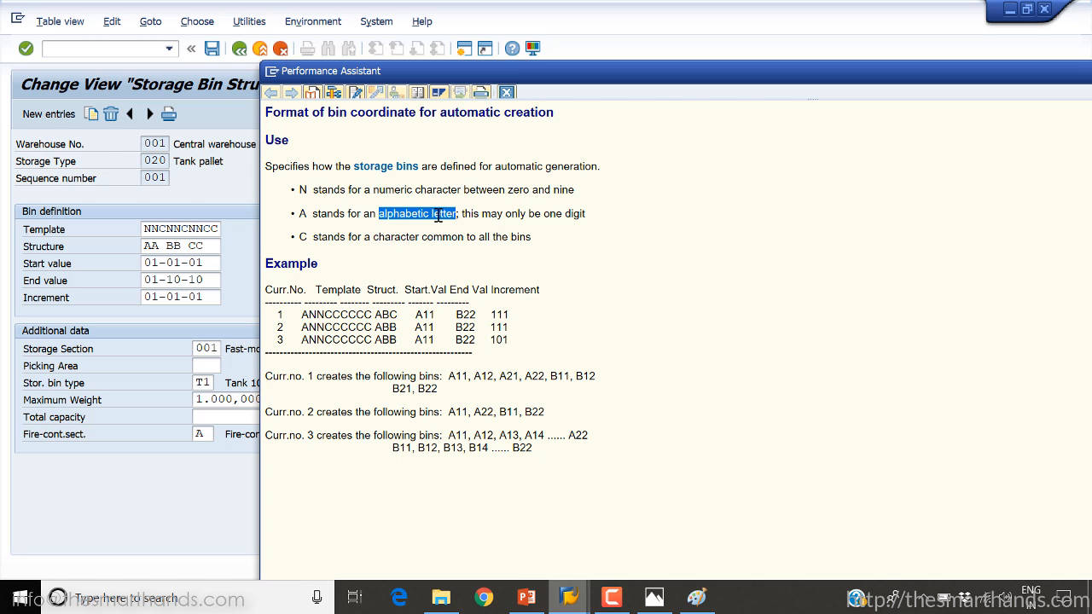
{"action": "left_click_drag", "start_coordinate": [348, 239], "coordinate": [421, 240]}
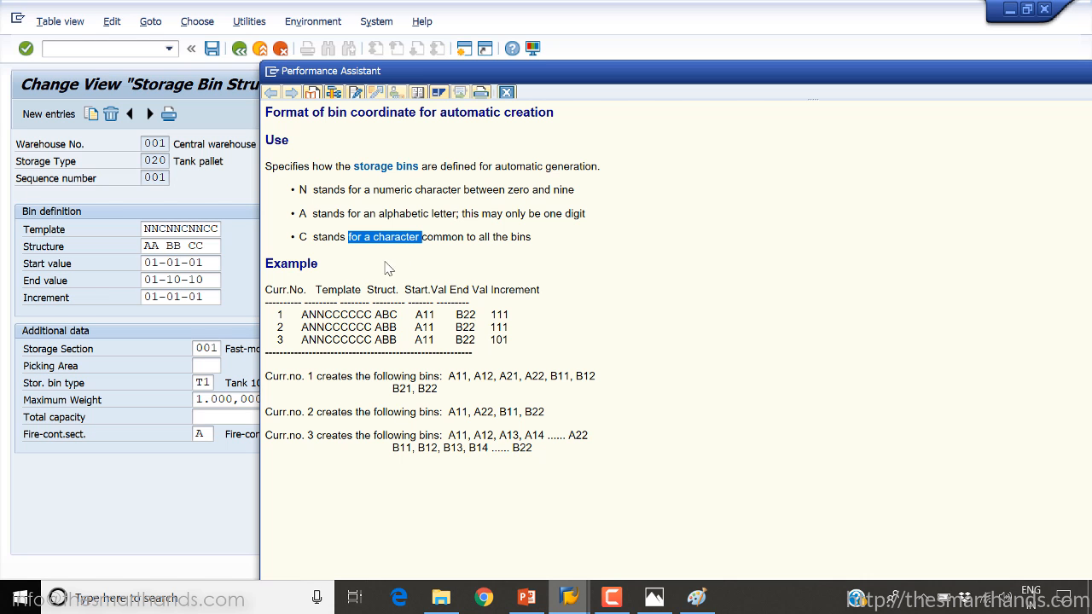
Examine the first help example, matching the A, N and C template characters with its start value
{"action": "left_click_drag", "start_coordinate": [305, 315], "coordinate": [556, 447]}
{"action": "left_click", "coordinate": [557, 448]}
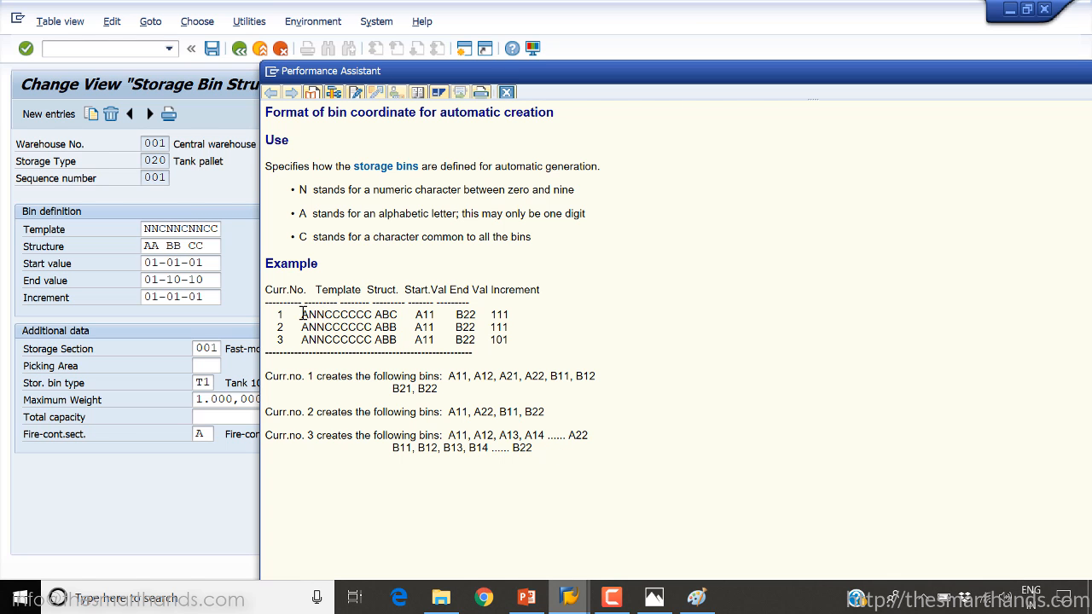
{"action": "mouse_move", "coordinate": [303, 314]}
{"action": "left_mouse_down"}
{"action": "mouse_move", "coordinate": [323, 314]}
{"action": "mouse_move", "coordinate": [308, 315]}
{"action": "left_mouse_up"}
{"action": "left_click_drag", "start_coordinate": [309, 315], "coordinate": [324, 315]}
{"action": "left_click", "coordinate": [436, 316]}
{"action": "left_click_drag", "start_coordinate": [414, 315], "coordinate": [441, 316]}
{"action": "left_click", "coordinate": [421, 315]}
{"action": "mouse_move", "coordinate": [424, 316]}
{"action": "left_mouse_down"}
{"action": "mouse_move", "coordinate": [435, 316]}
{"action": "mouse_move", "coordinate": [422, 317]}
{"action": "left_mouse_up"}
{"action": "left_click_drag", "start_coordinate": [325, 315], "coordinate": [373, 317]}
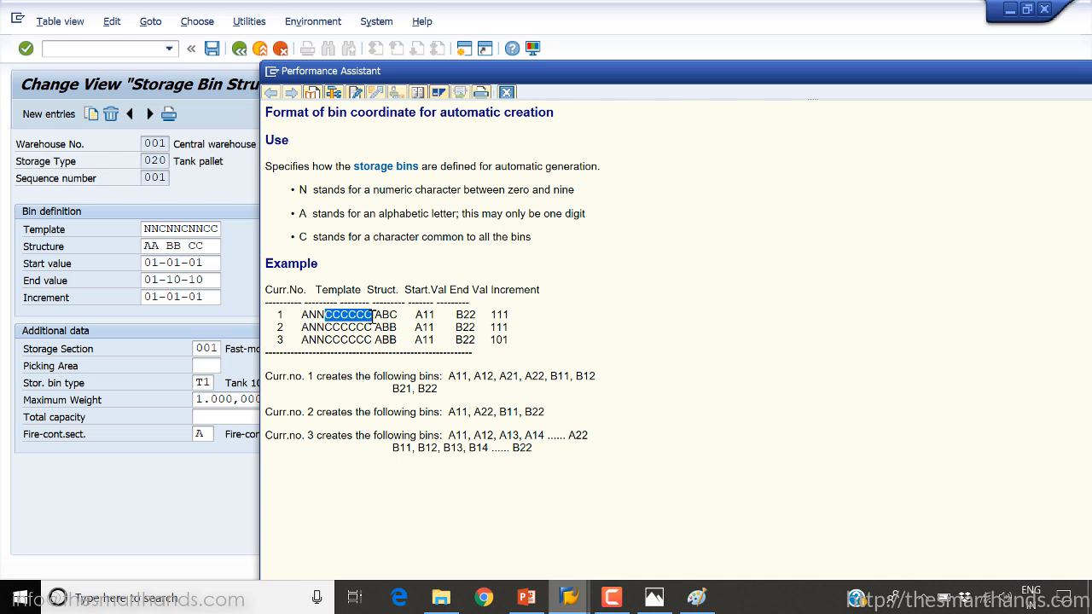
Study the second example's template and start value, plus the first example's increment, structure and generated bins
{"action": "left_click_drag", "start_coordinate": [354, 337], "coordinate": [325, 327]}
{"action": "left_click", "coordinate": [302, 329]}
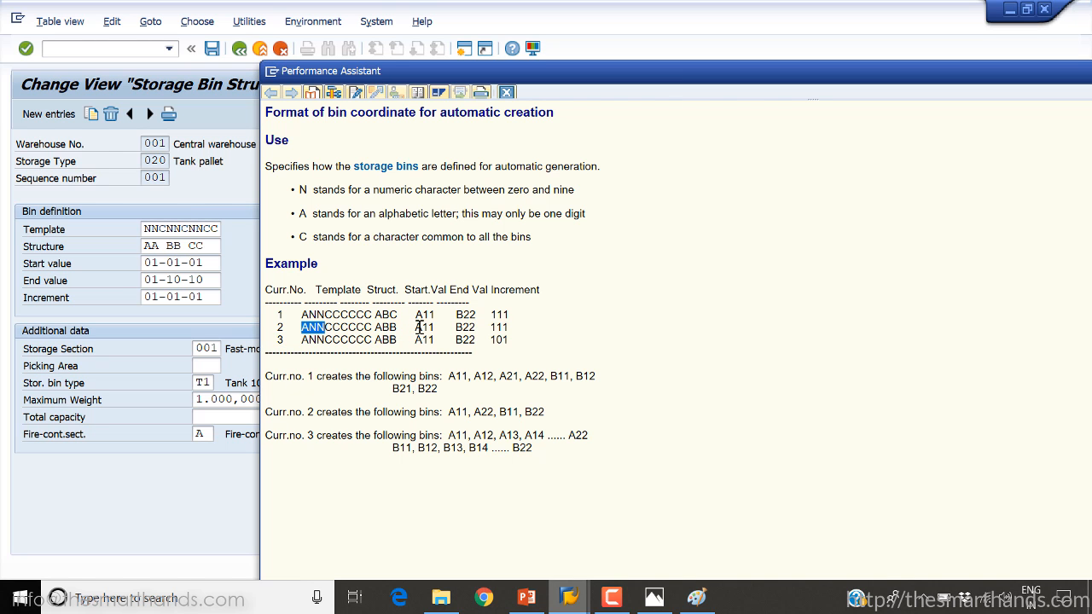
{"action": "left_click_drag", "start_coordinate": [416, 327], "coordinate": [438, 328]}
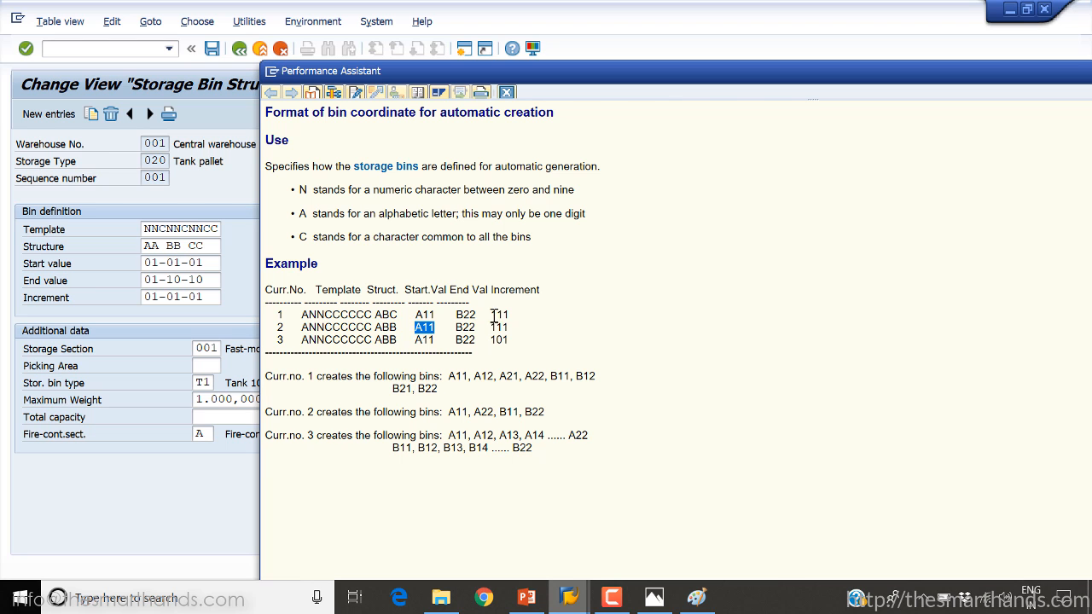
{"action": "left_click_drag", "start_coordinate": [491, 314], "coordinate": [514, 314]}
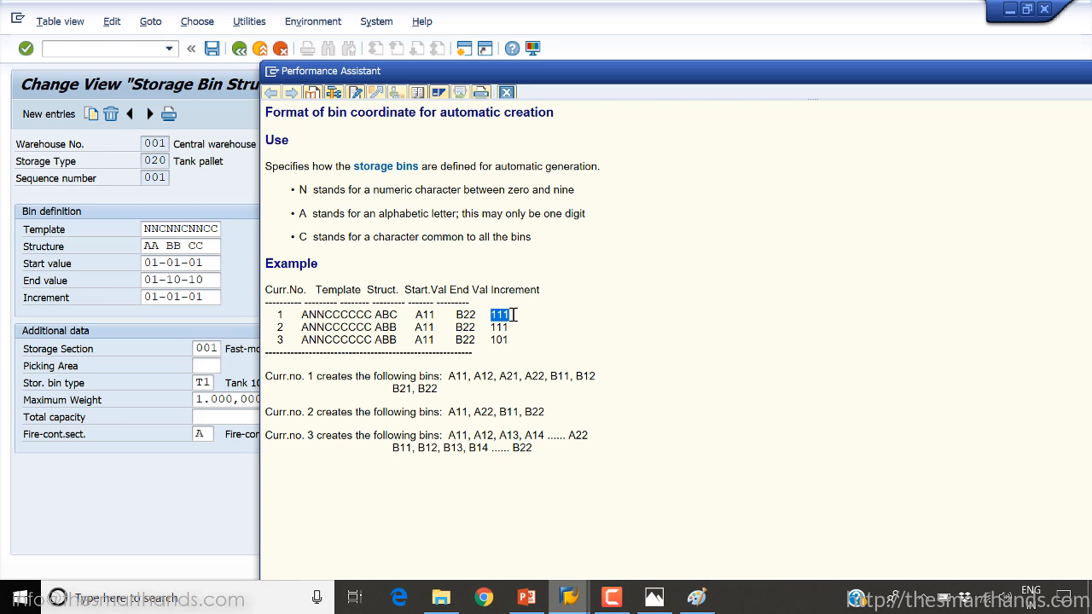
{"action": "double_click", "coordinate": [395, 315]}
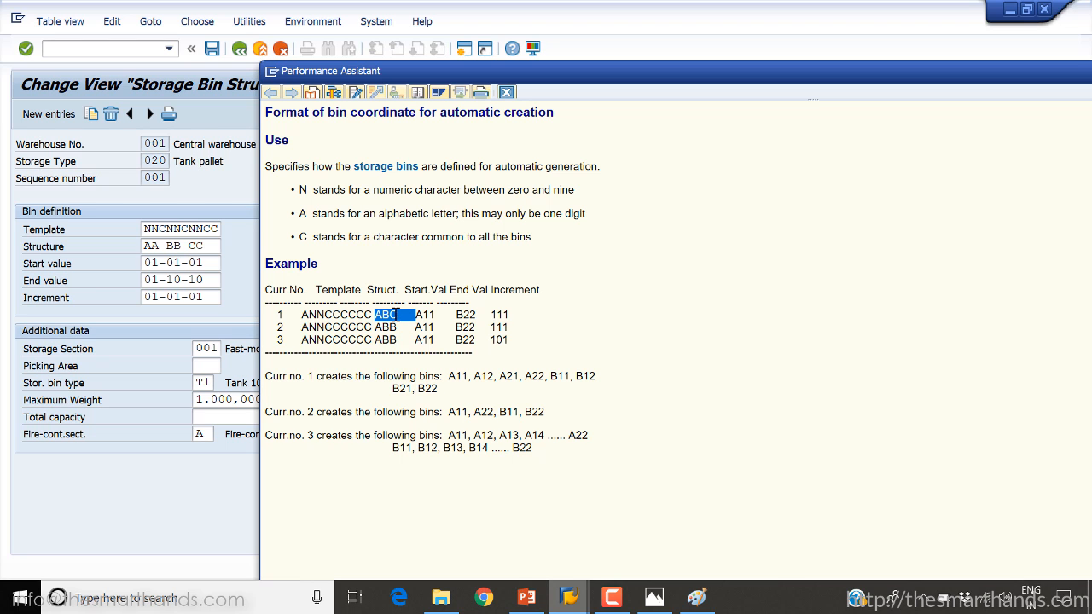
{"action": "double_click", "coordinate": [454, 376]}
{"action": "left_click_drag", "start_coordinate": [455, 384], "coordinate": [459, 389]}
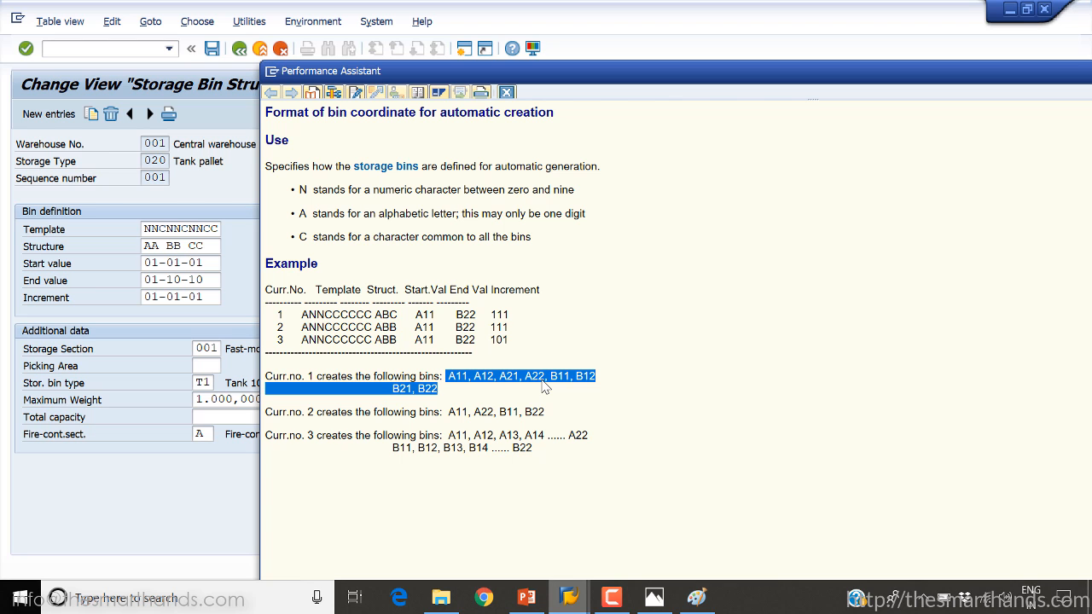
{"action": "left_click", "coordinate": [478, 399]}
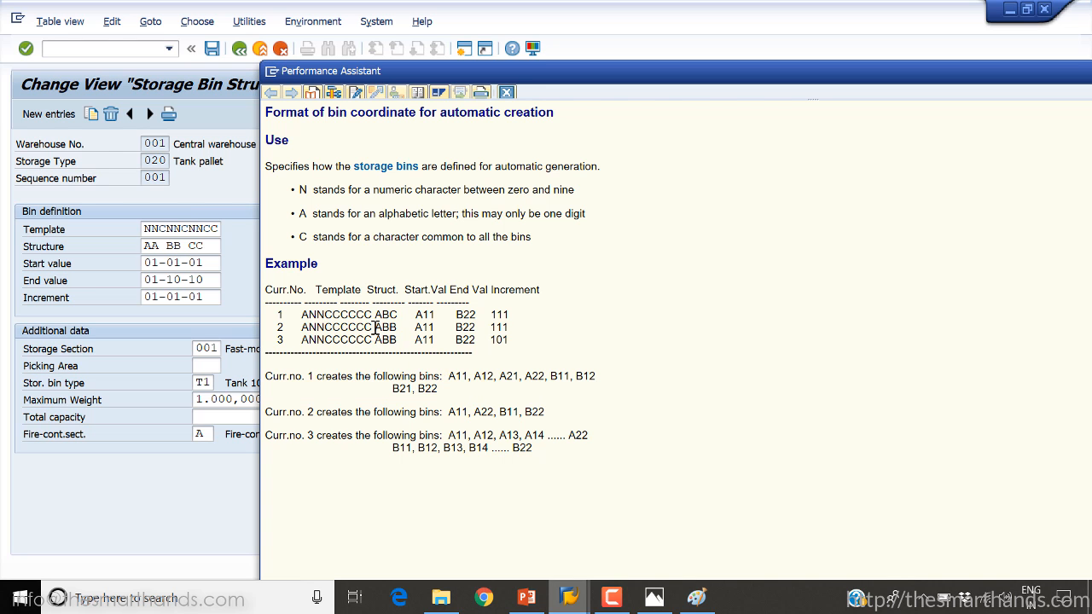
Examine the second example's structure, increment and generated bins, compare the third example's structure, and close the help
{"action": "left_click_drag", "start_coordinate": [375, 327], "coordinate": [413, 329]}
{"action": "left_click", "coordinate": [493, 331]}
{"action": "double_click", "coordinate": [497, 328]}
{"action": "left_click", "coordinate": [462, 411]}
{"action": "left_click_drag", "start_coordinate": [461, 413], "coordinate": [554, 414]}
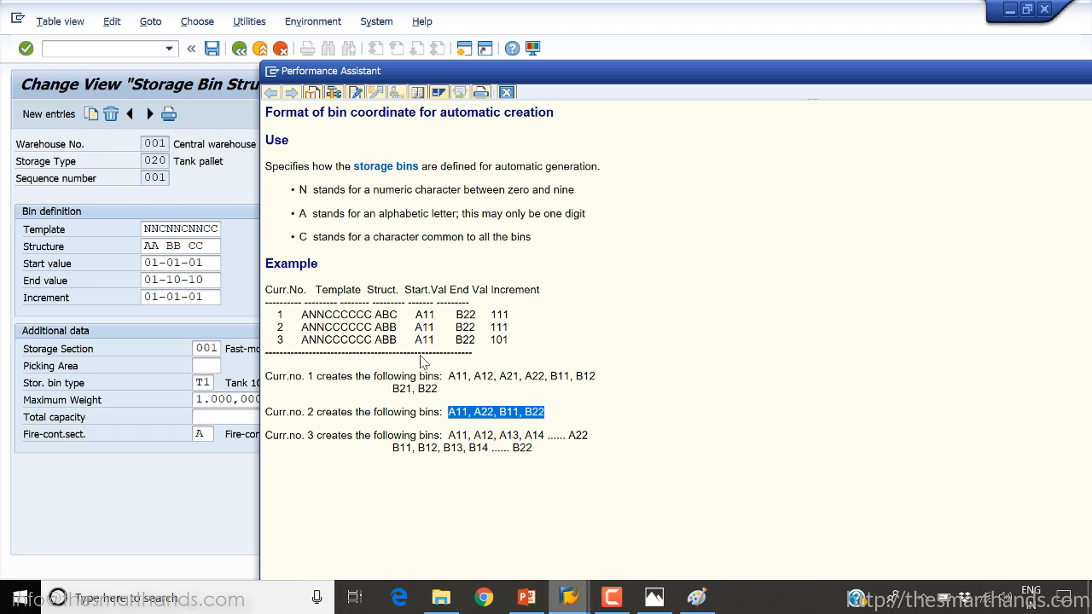
{"action": "left_click", "coordinate": [381, 327]}
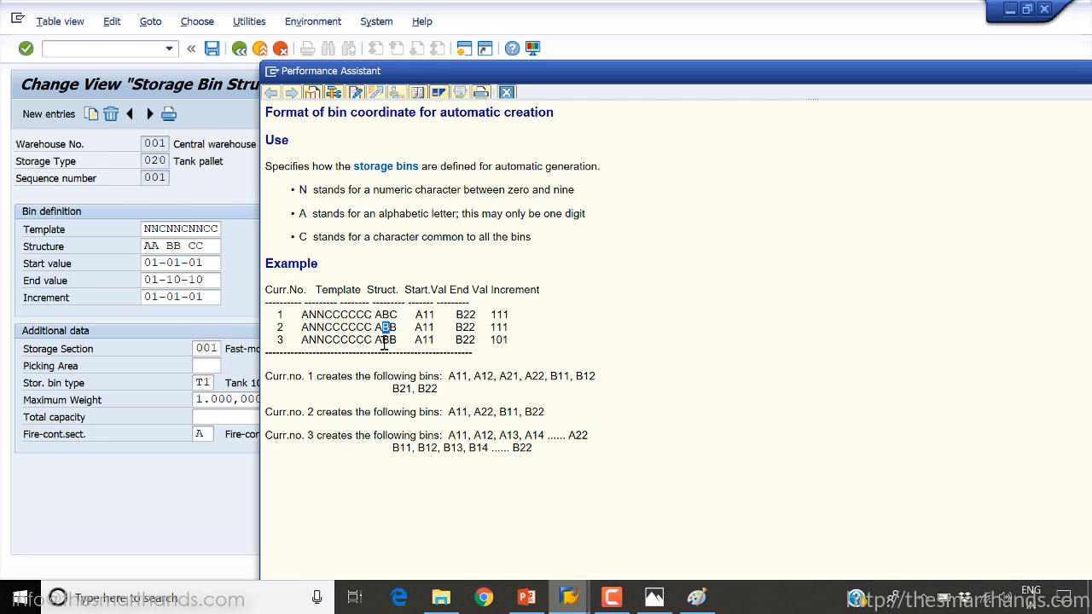
{"action": "left_click_drag", "start_coordinate": [382, 341], "coordinate": [389, 342]}
{"action": "left_click", "coordinate": [506, 92]}
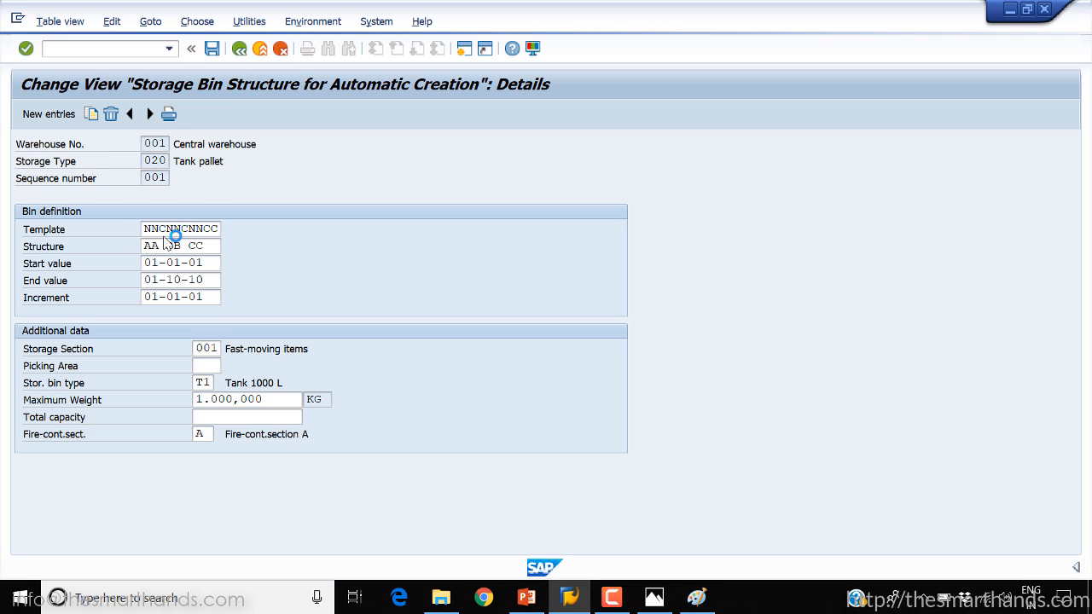
Check the leading characters of the entry's Template against its field help and return to the bin definition
{"action": "left_click", "coordinate": [153, 228]}
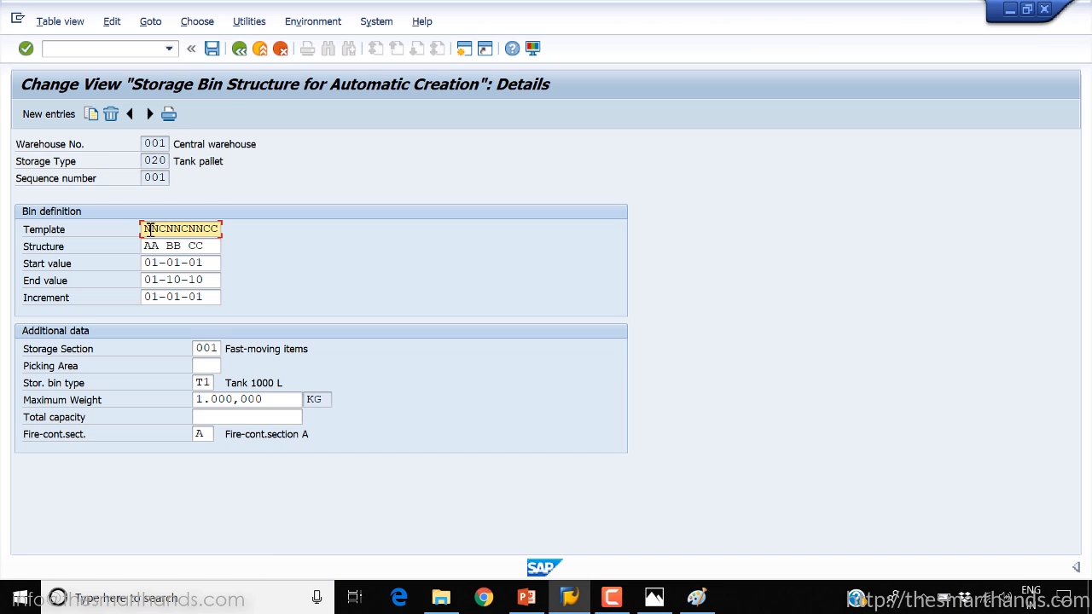
{"action": "left_click_drag", "start_coordinate": [144, 229], "coordinate": [226, 232]}
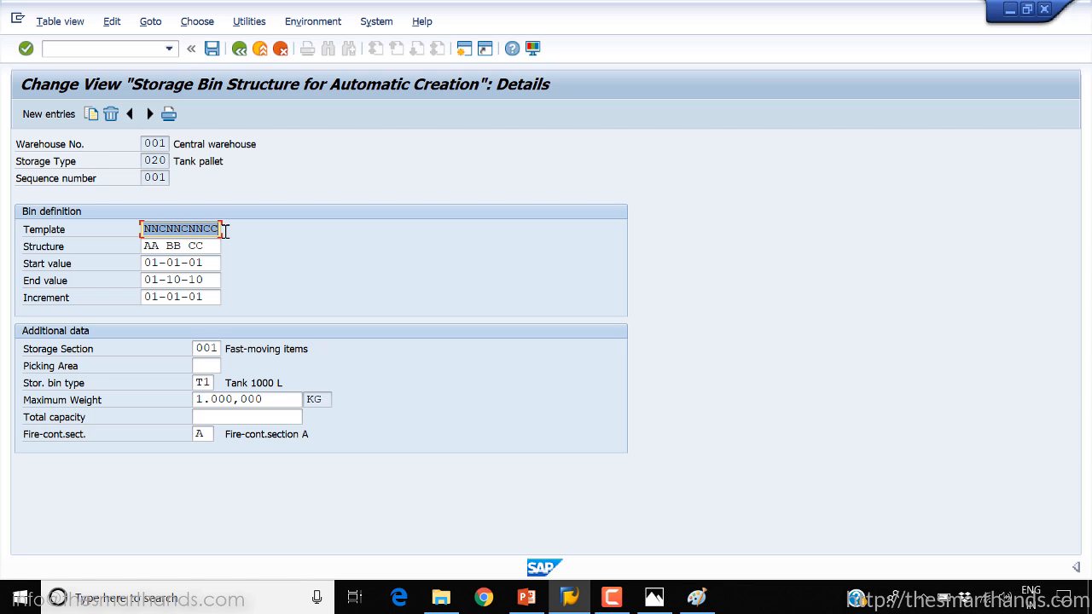
{"action": "left_click", "coordinate": [159, 229]}
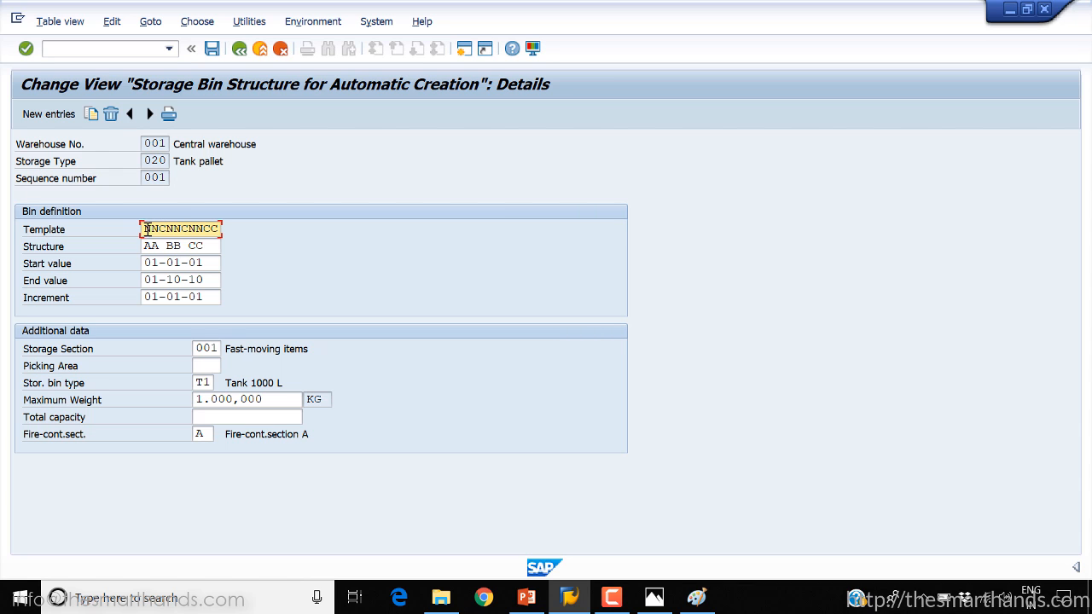
{"action": "left_click_drag", "start_coordinate": [159, 229], "coordinate": [141, 229]}
{"action": "key", "text": "F1"}
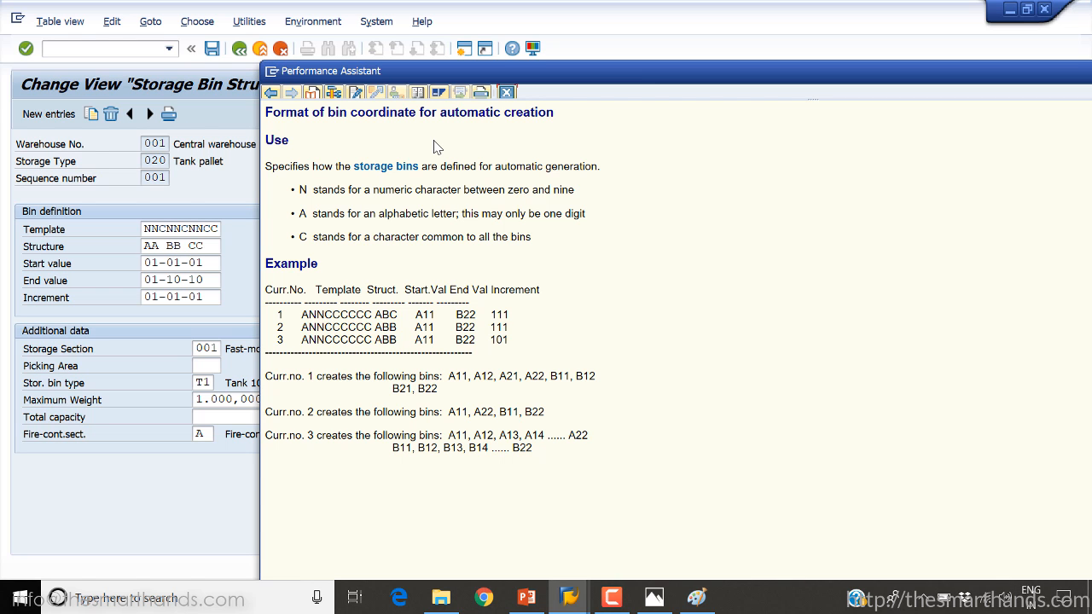
{"action": "left_click", "coordinate": [194, 292]}
{"action": "left_click", "coordinate": [158, 262]}
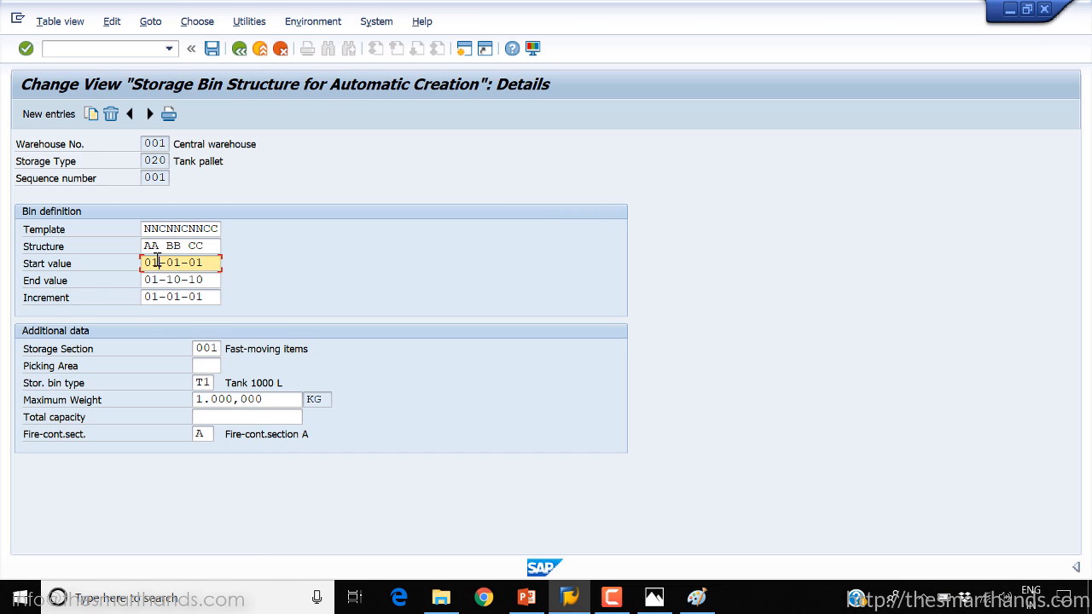
Compare each N and C position in the Template with the matching digits and hyphens in the Start value
{"action": "left_click", "coordinate": [164, 229]}
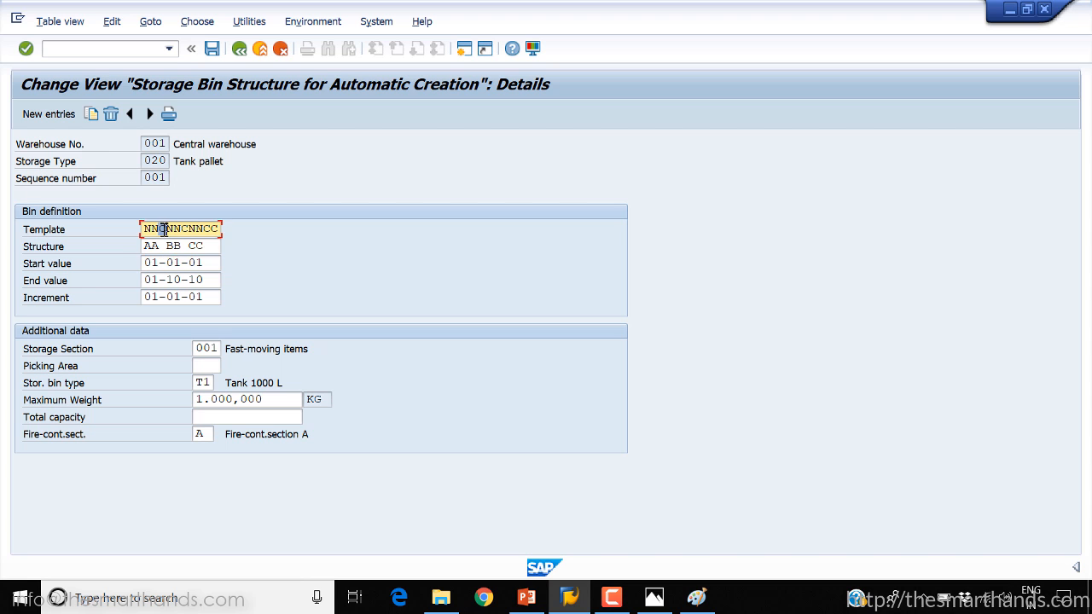
{"action": "left_click", "coordinate": [166, 263]}
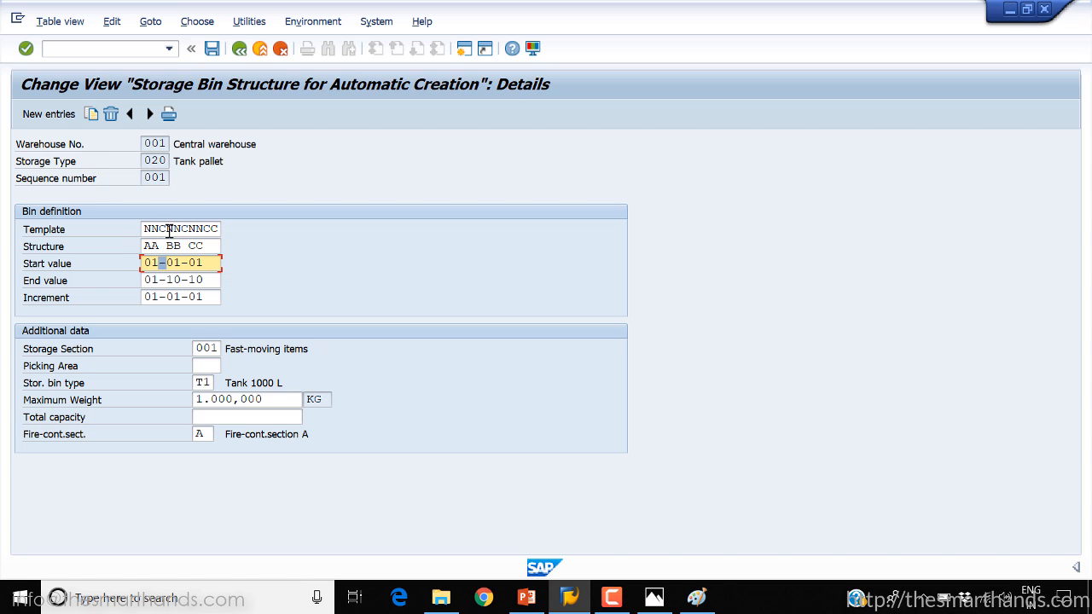
{"action": "left_click_drag", "start_coordinate": [166, 229], "coordinate": [172, 261]}
{"action": "left_click", "coordinate": [183, 229]}
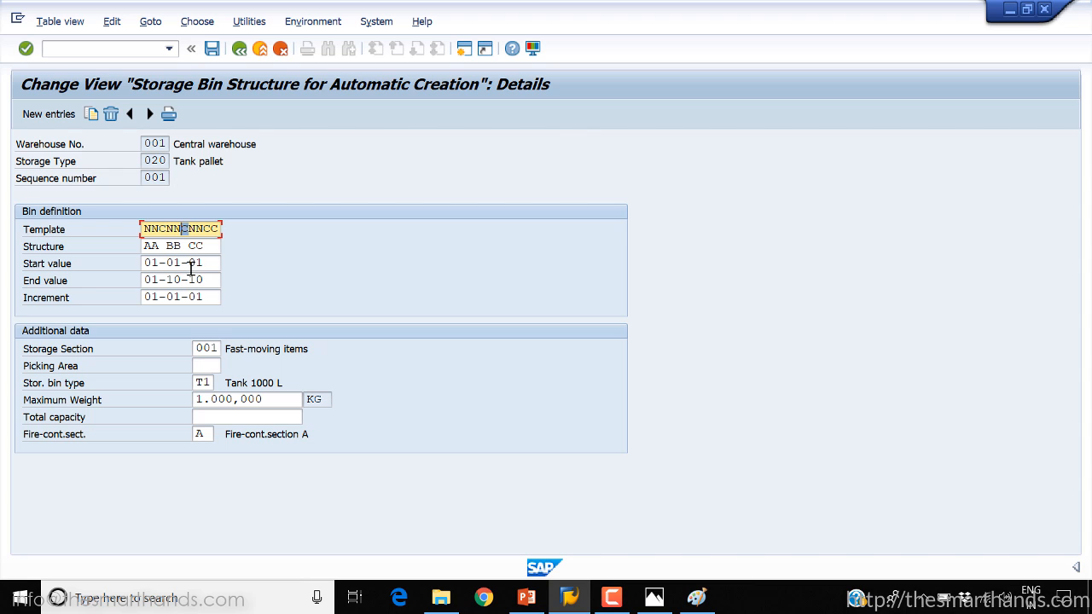
{"action": "left_click", "coordinate": [184, 264]}
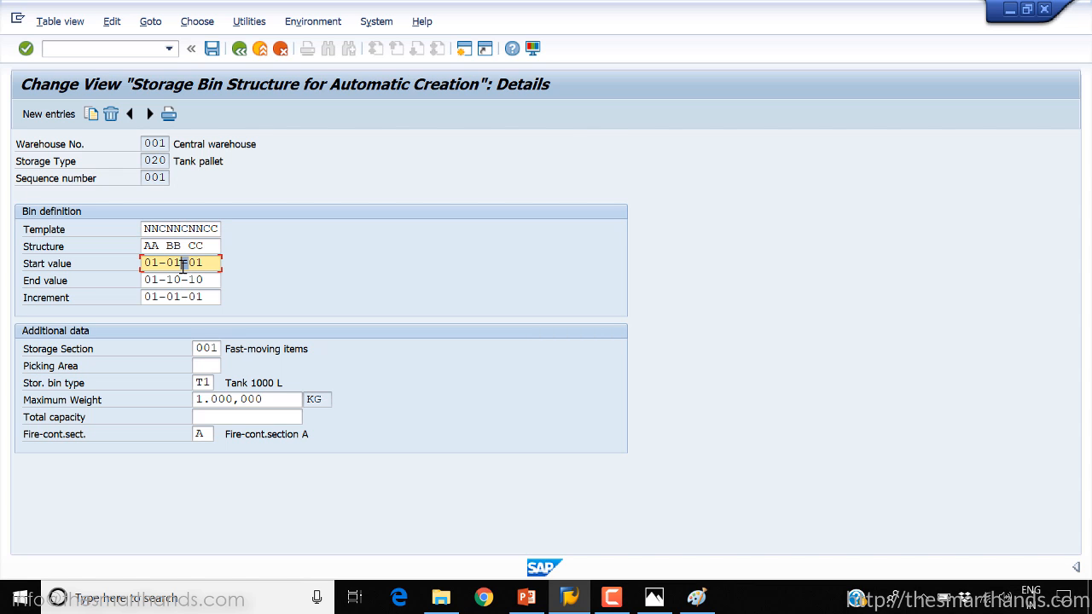
{"action": "left_click_drag", "start_coordinate": [188, 228], "coordinate": [204, 263]}
{"action": "left_click", "coordinate": [209, 263]}
{"action": "left_click_drag", "start_coordinate": [205, 231], "coordinate": [225, 229]}
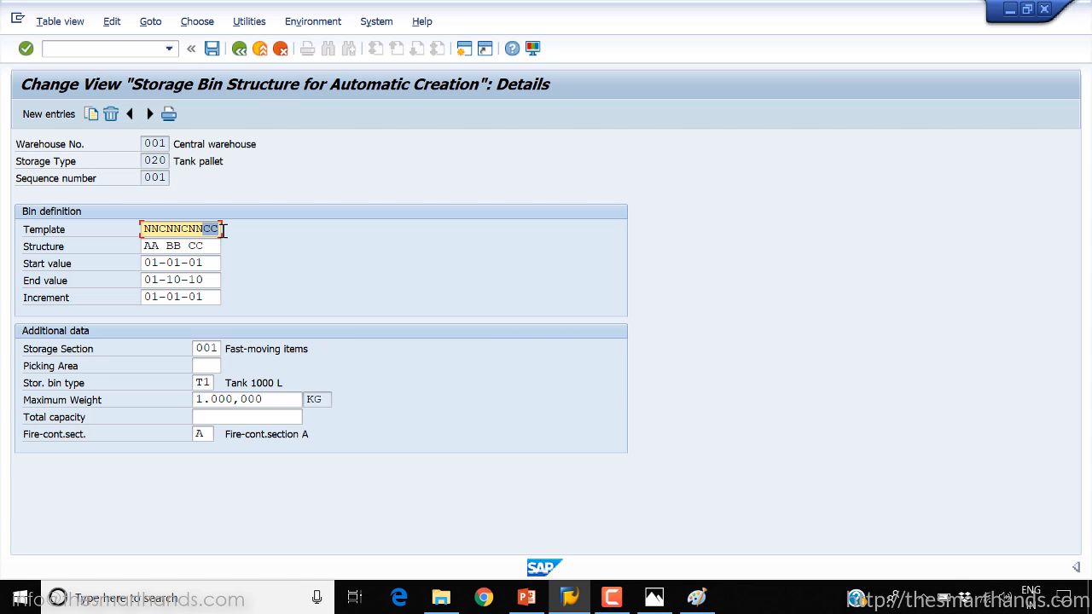
Reopen the Template field help, review the C characters in the first example's template, and close the help
{"action": "left_click", "coordinate": [161, 230]}
{"action": "key", "text": "F1"}
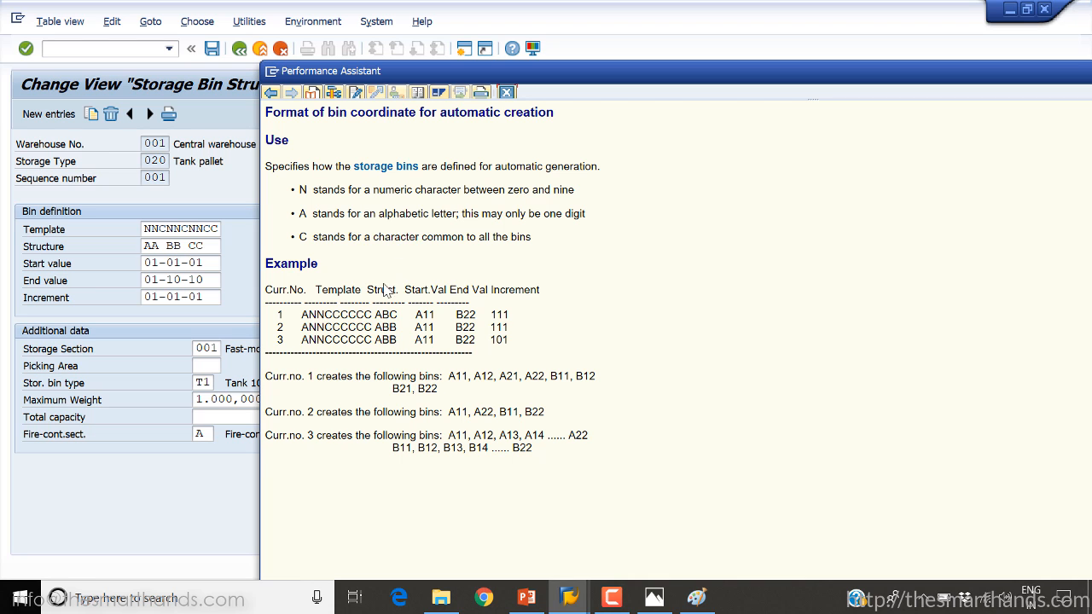
{"action": "left_click_drag", "start_coordinate": [327, 314], "coordinate": [373, 315]}
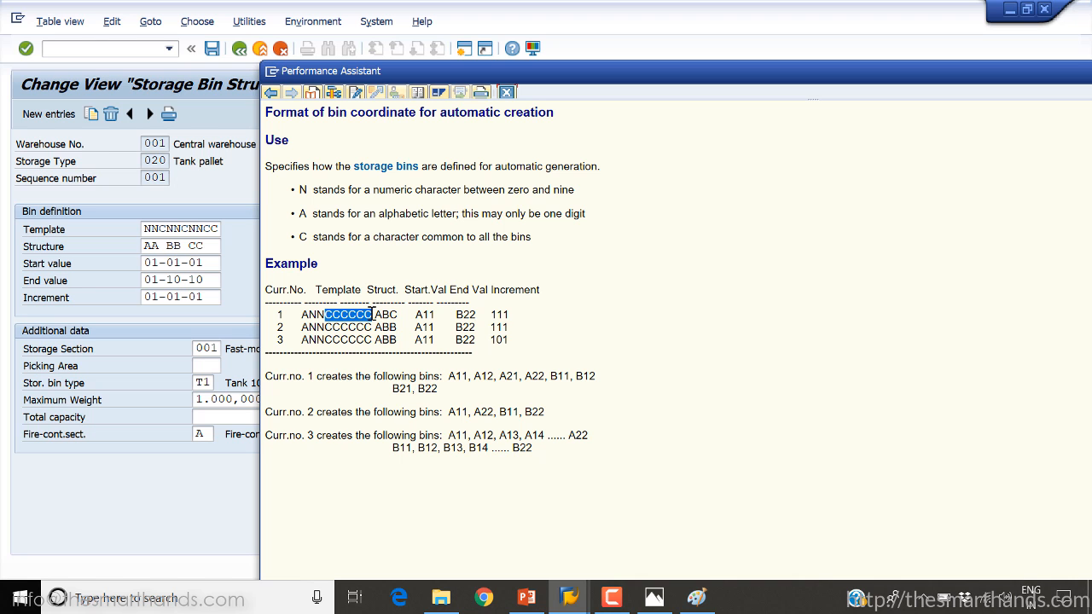
{"action": "left_click", "coordinate": [506, 92]}
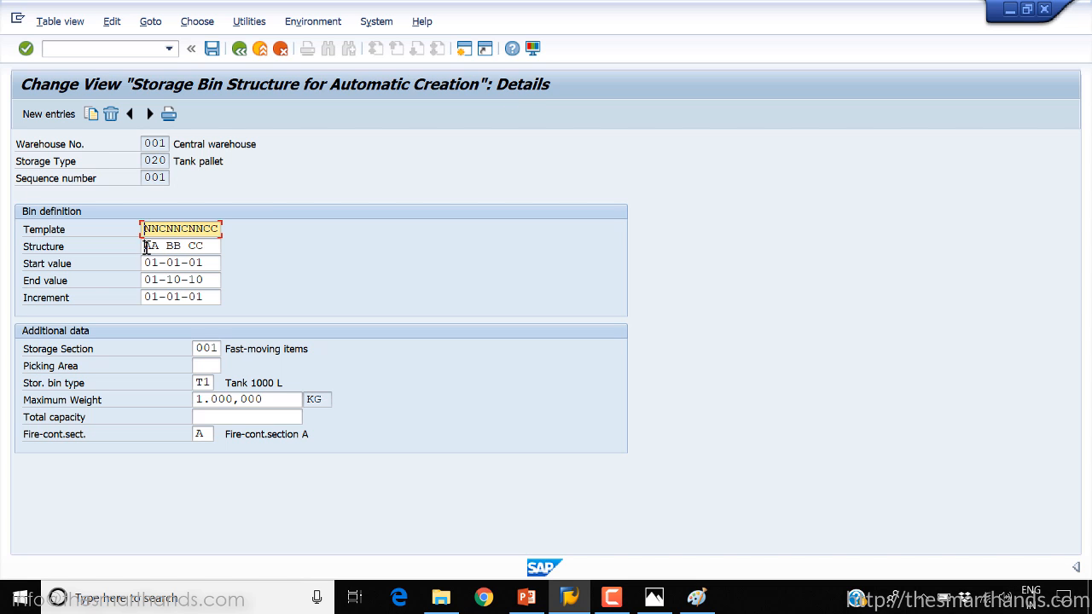
Examine the AA, BB and CC groups of the Structure against the Start value's number pairs and check the End value
{"action": "left_click_drag", "start_coordinate": [143, 247], "coordinate": [155, 247]}
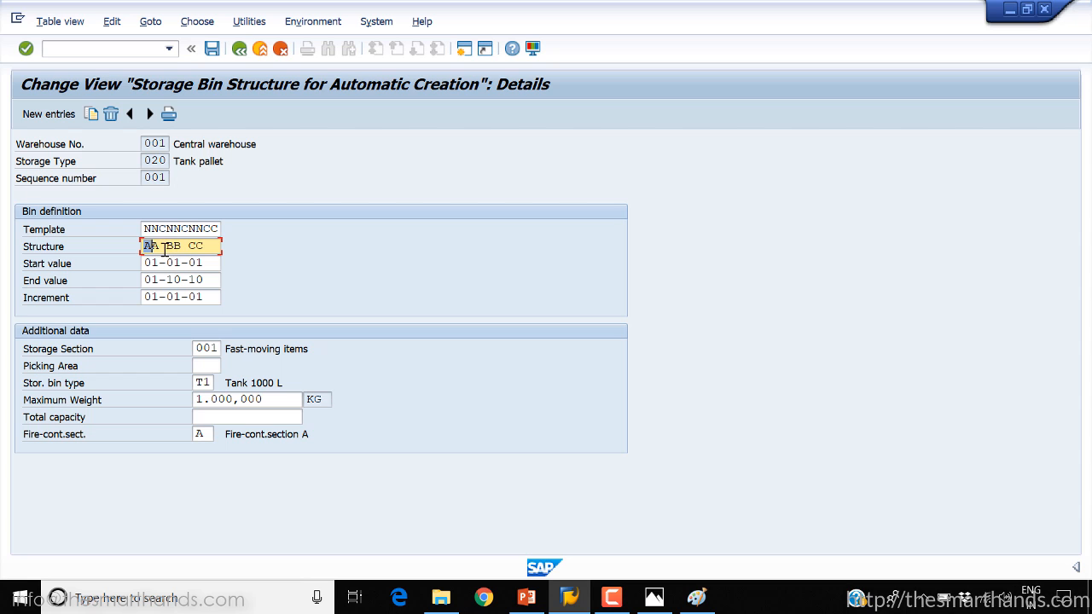
{"action": "left_click", "coordinate": [166, 246]}
{"action": "double_click", "coordinate": [197, 246]}
{"action": "double_click", "coordinate": [174, 245]}
{"action": "double_click", "coordinate": [150, 247]}
{"action": "double_click", "coordinate": [151, 262]}
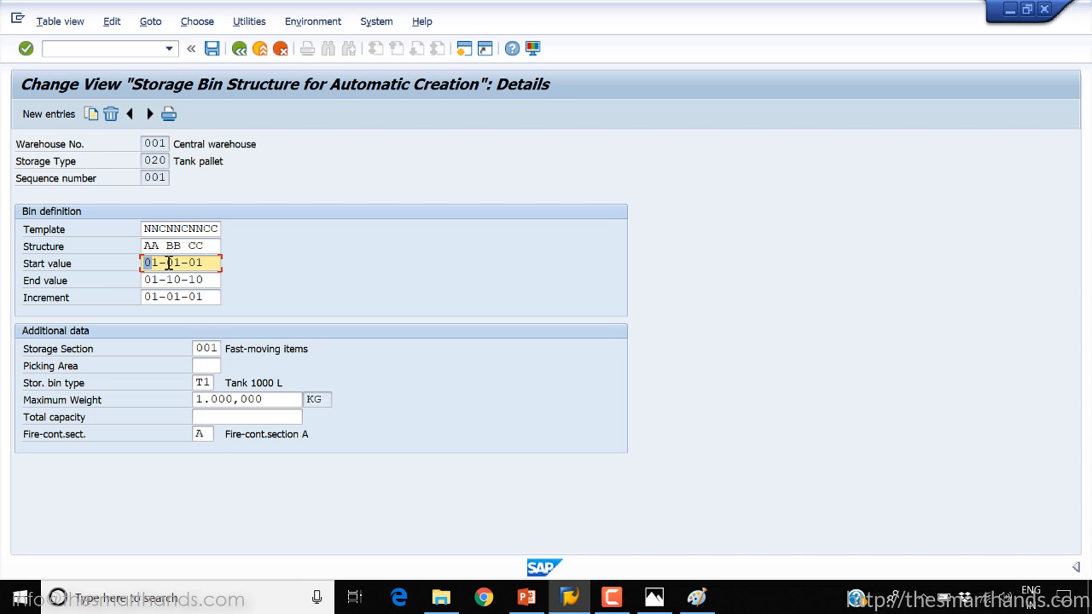
{"action": "double_click", "coordinate": [173, 263]}
{"action": "double_click", "coordinate": [197, 262]}
{"action": "left_click", "coordinate": [180, 280]}
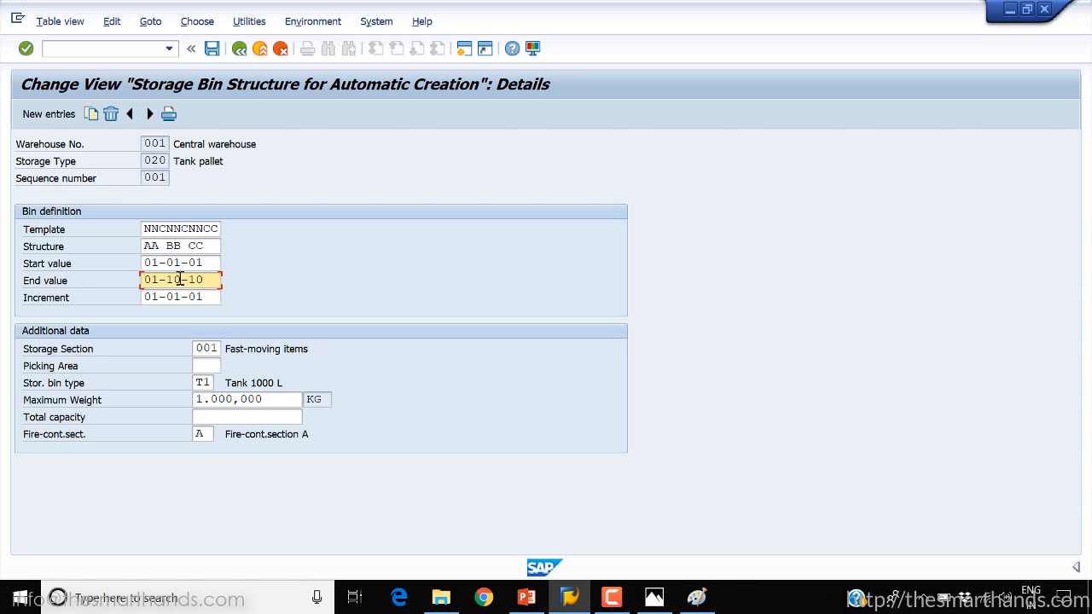
Try 05-05 for the last two groups of the End value, restore 01-10-10, and examine the Increment
{"action": "key", "text": "BackSpace"}
{"action": "key", "text": "BackSpace"}
{"action": "type", "text": "05-05"}
{"action": "left_click_drag", "start_coordinate": [167, 263], "coordinate": [254, 279]}
{"action": "type", "text": "01-01"}
{"action": "type", "text": "10"}
{"action": "left_click_drag", "start_coordinate": [206, 297], "coordinate": [122, 300]}
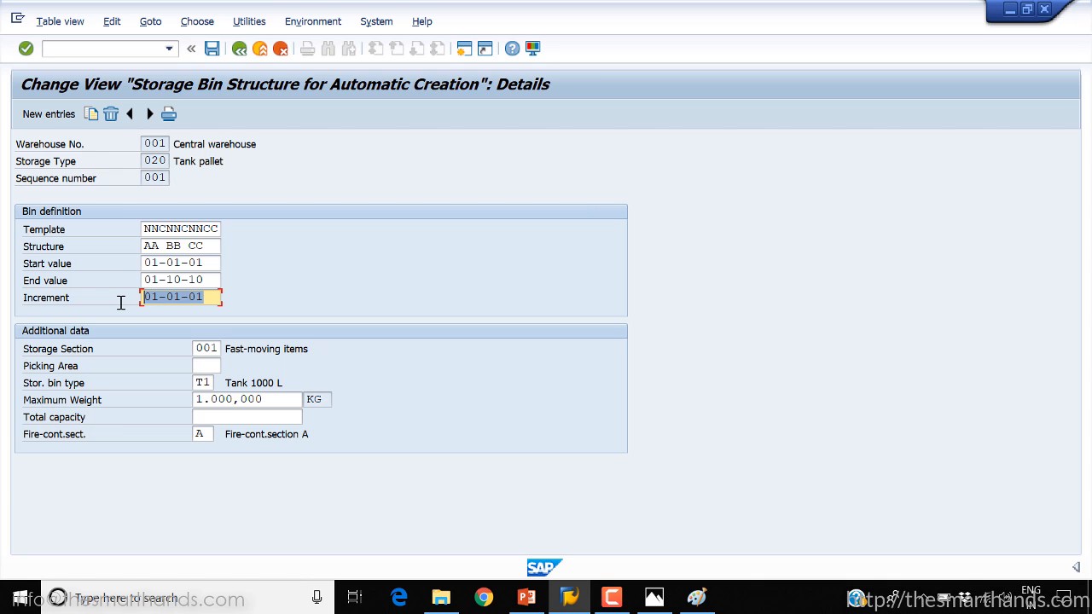
{"action": "left_click", "coordinate": [174, 296]}
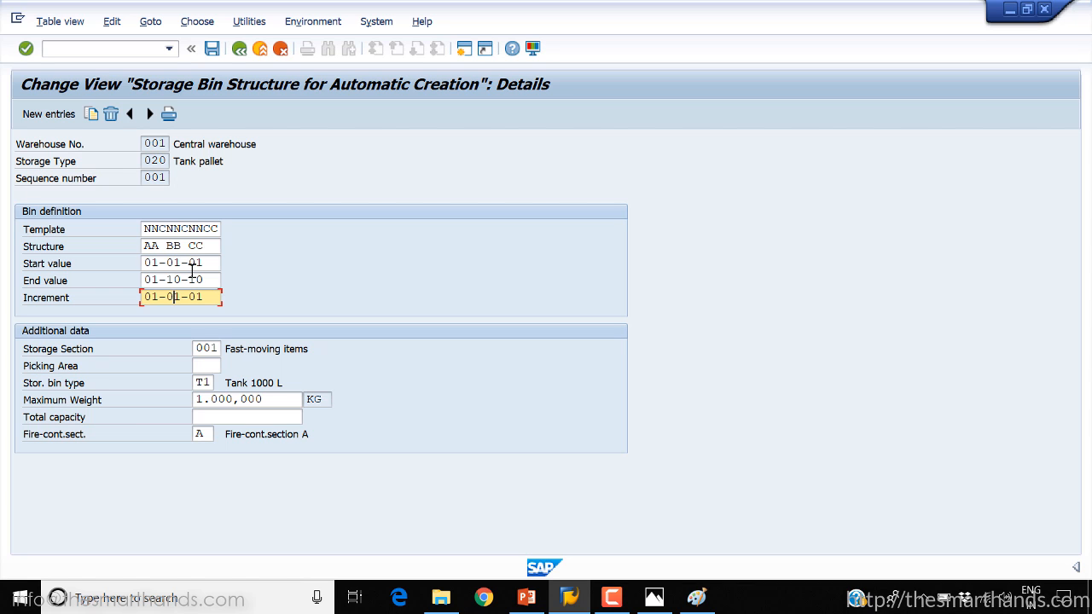
Copy the bin structure entry to warehouse YWM with storage type 001, Finished Goods St Type
{"action": "left_click", "coordinate": [90, 114]}
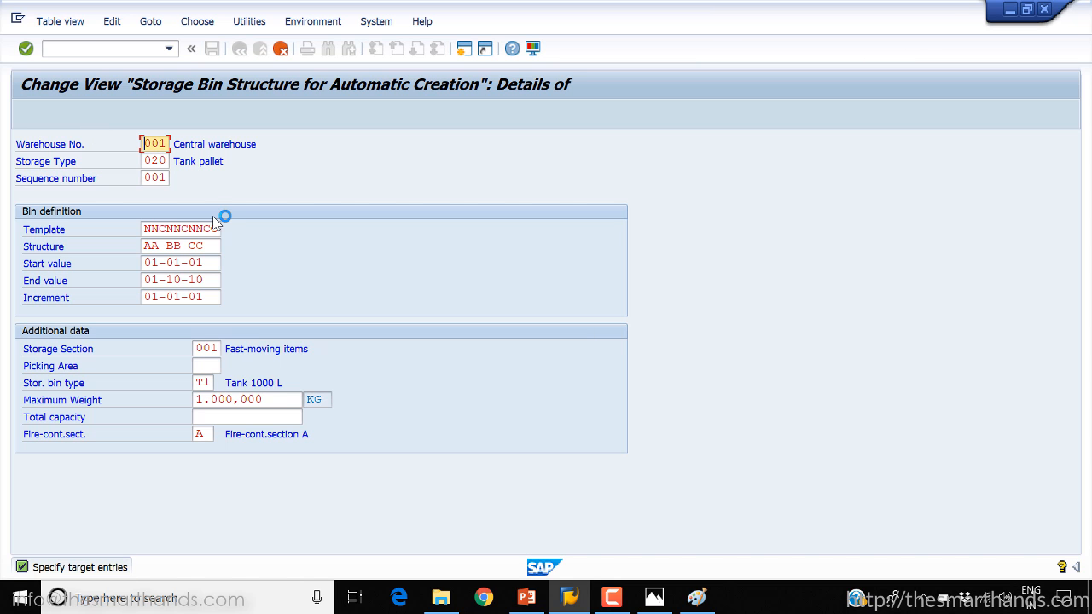
{"action": "left_click_drag", "start_coordinate": [145, 143], "coordinate": [196, 144]}
{"action": "type", "text": "YWM"}
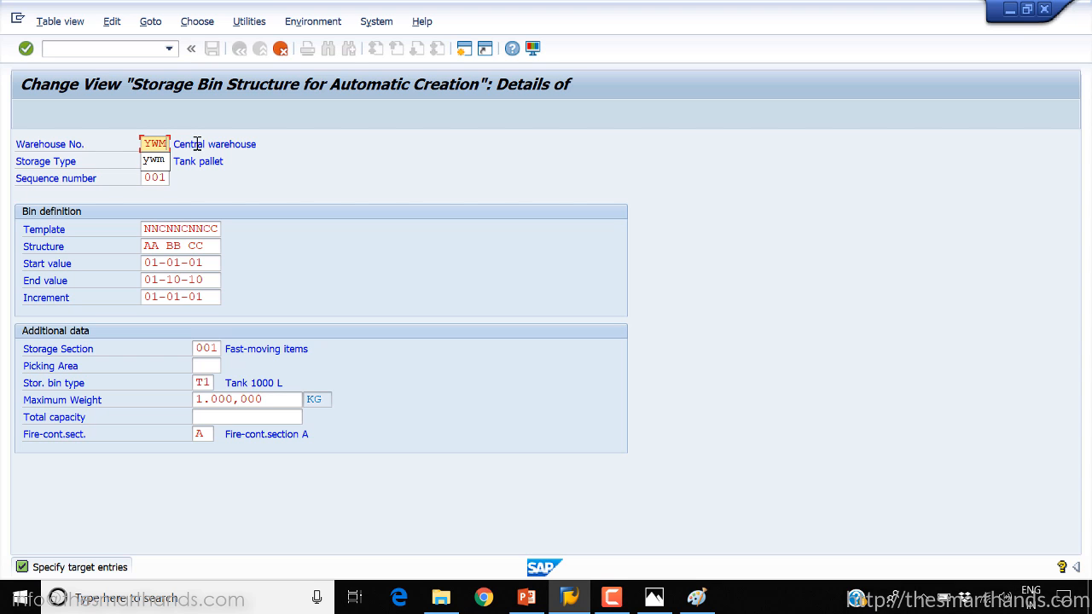
{"action": "key", "text": "Return"}
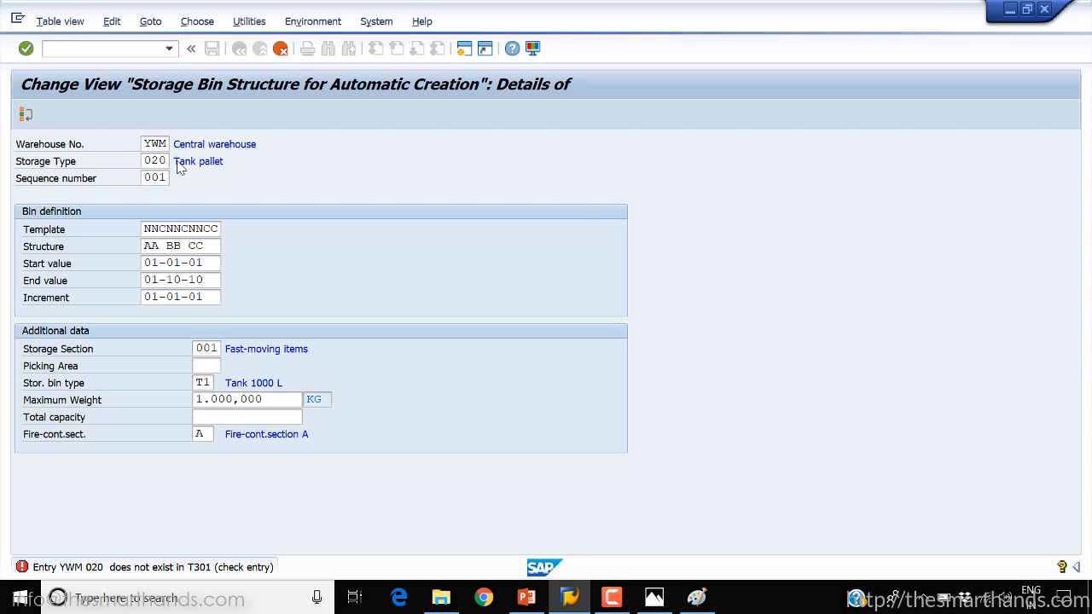
{"action": "key", "text": "F4"}
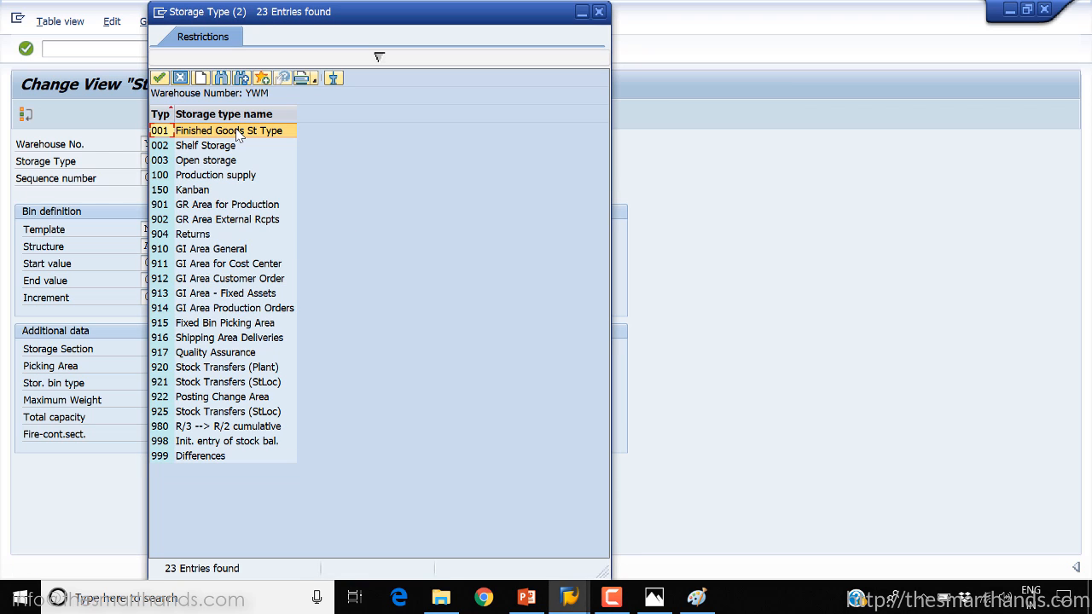
{"action": "double_click", "coordinate": [238, 132]}
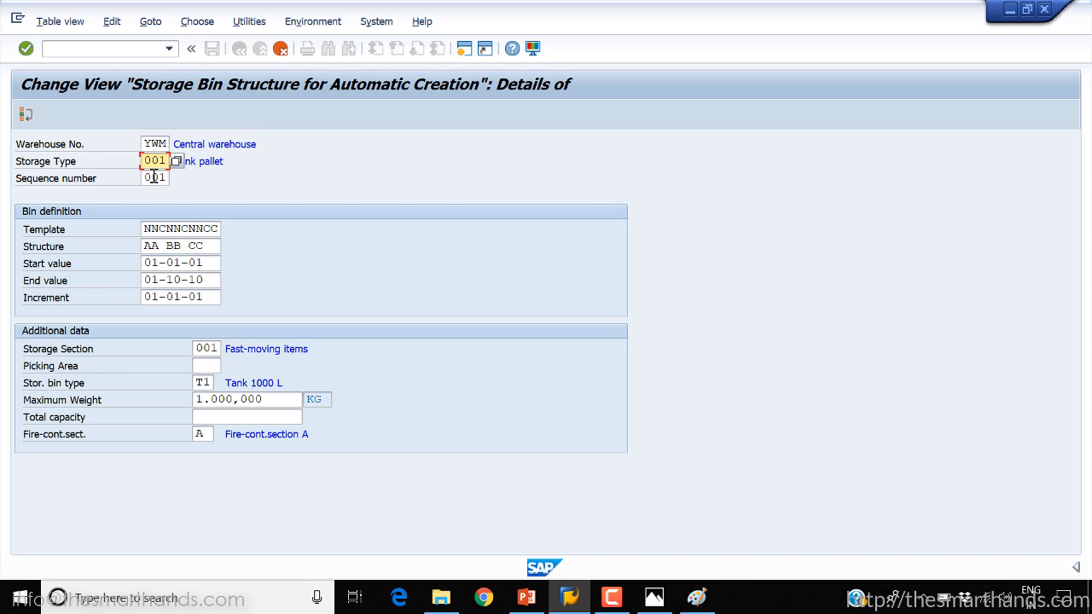
{"action": "key", "text": "Return"}
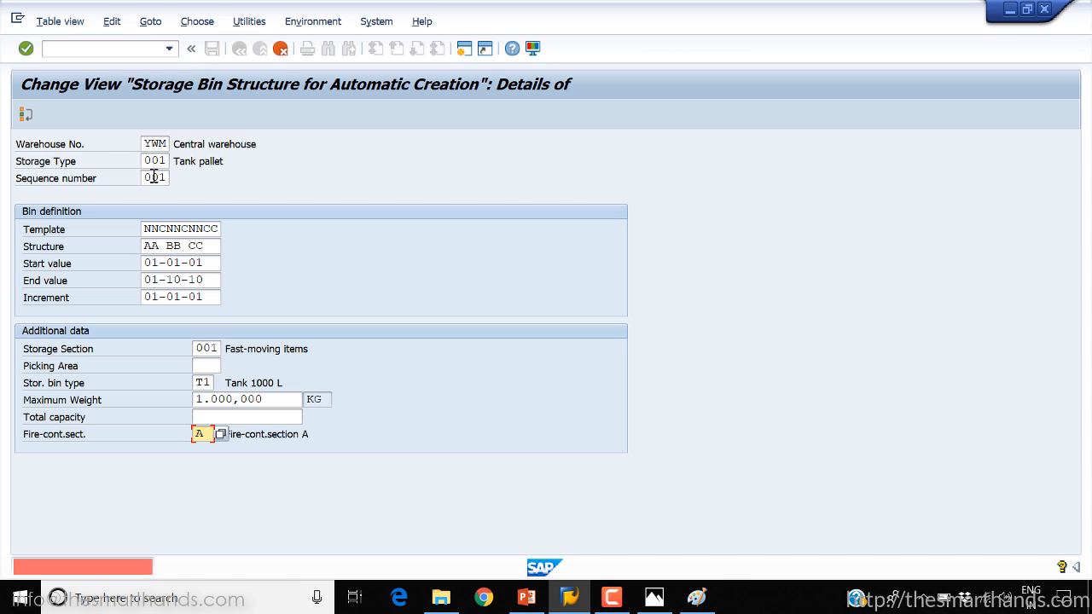
Clear the fire-containment section and the storage bin type in the copied entry and complete the copy
{"action": "left_click", "coordinate": [218, 439]}
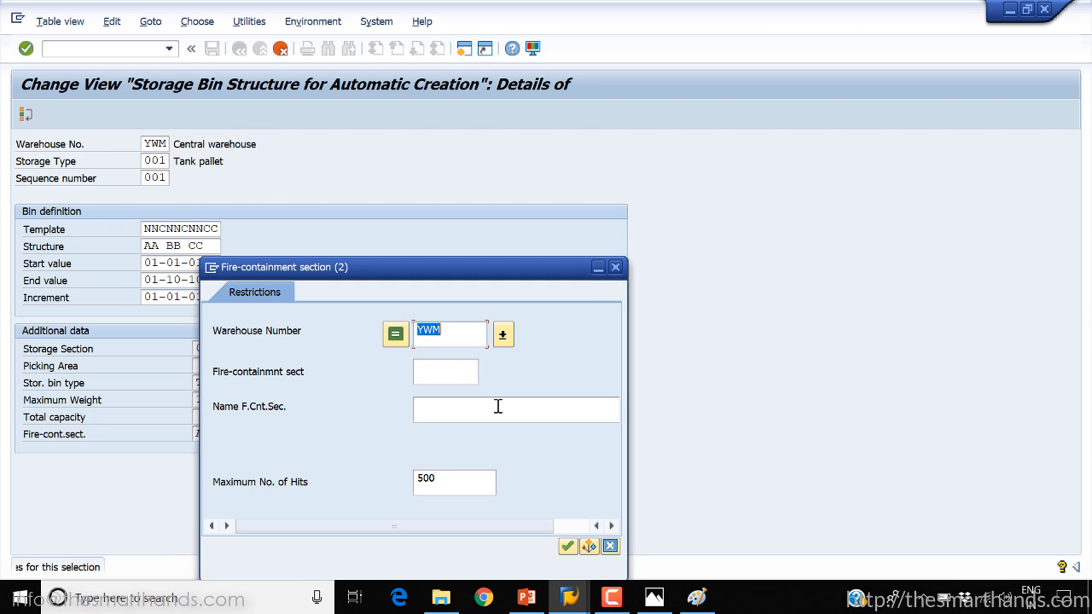
{"action": "left_click", "coordinate": [615, 267]}
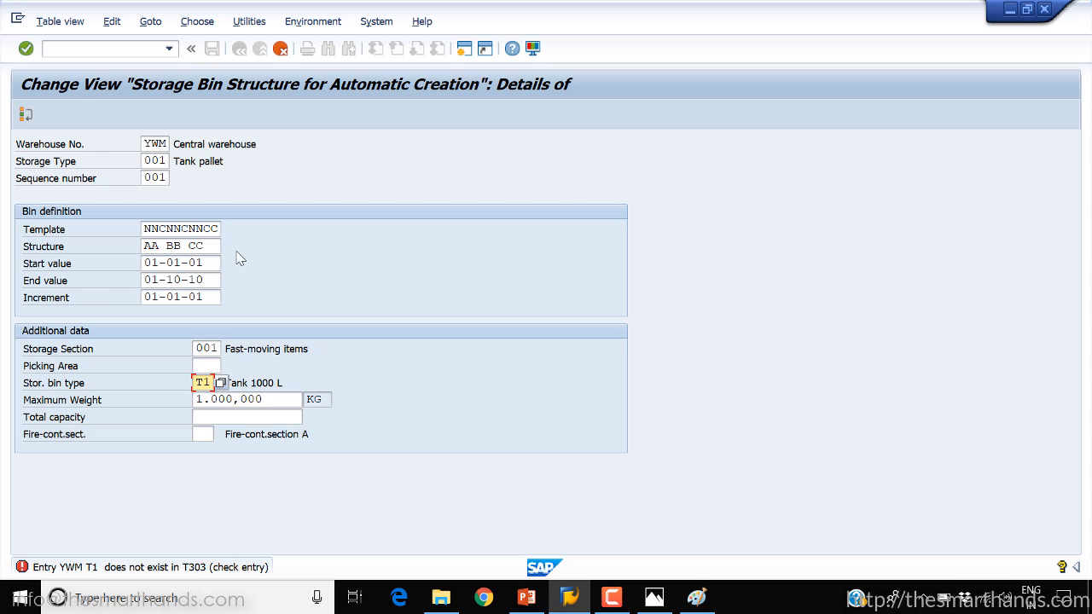
{"action": "key", "text": "BackSpace"}
{"action": "key", "text": "BackSpace"}
{"action": "key", "text": "Return"}
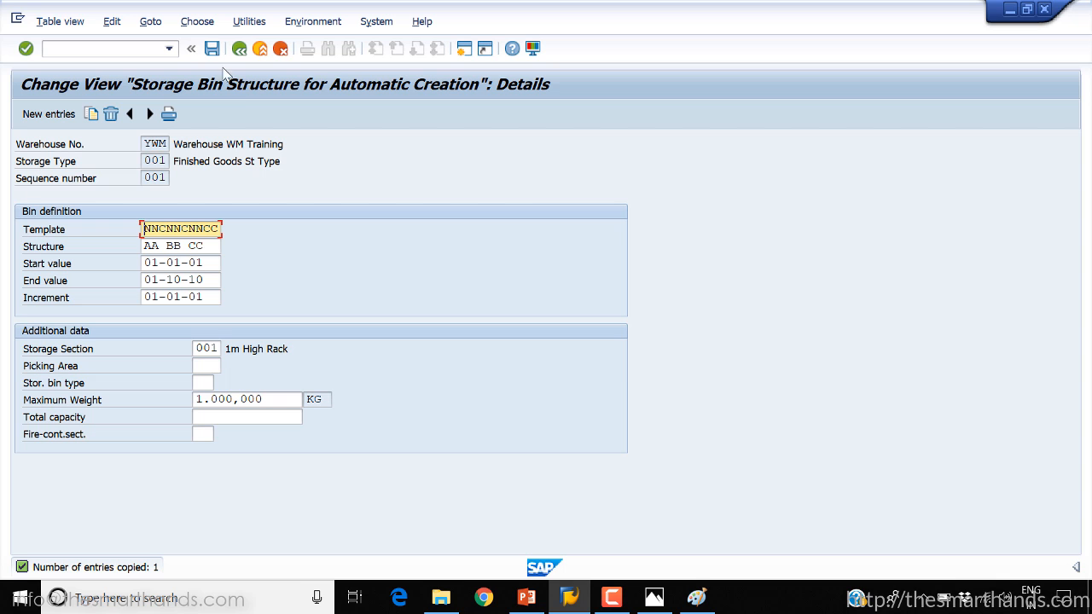
Save the new entry under the WMS org structure customizing request and return to the overview
{"action": "left_click", "coordinate": [212, 50]}
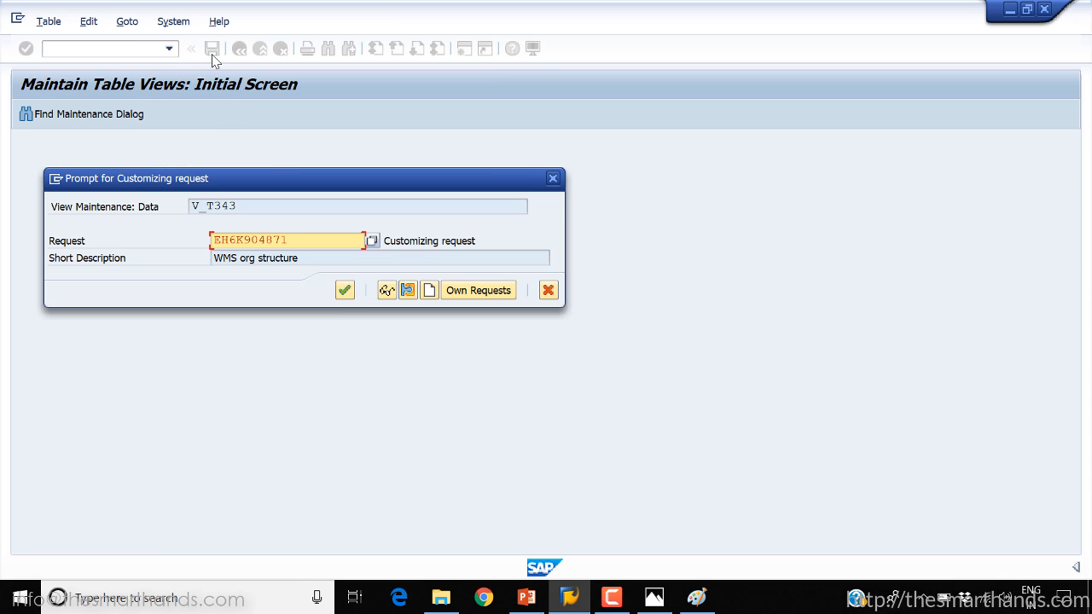
{"action": "left_click", "coordinate": [345, 290]}
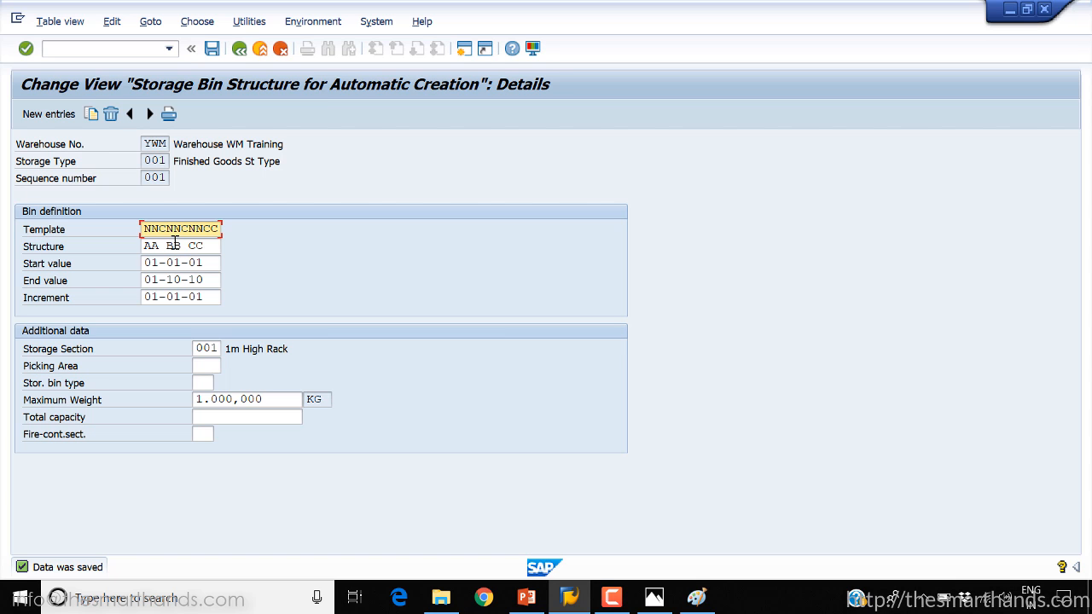
{"action": "left_click", "coordinate": [240, 49]}
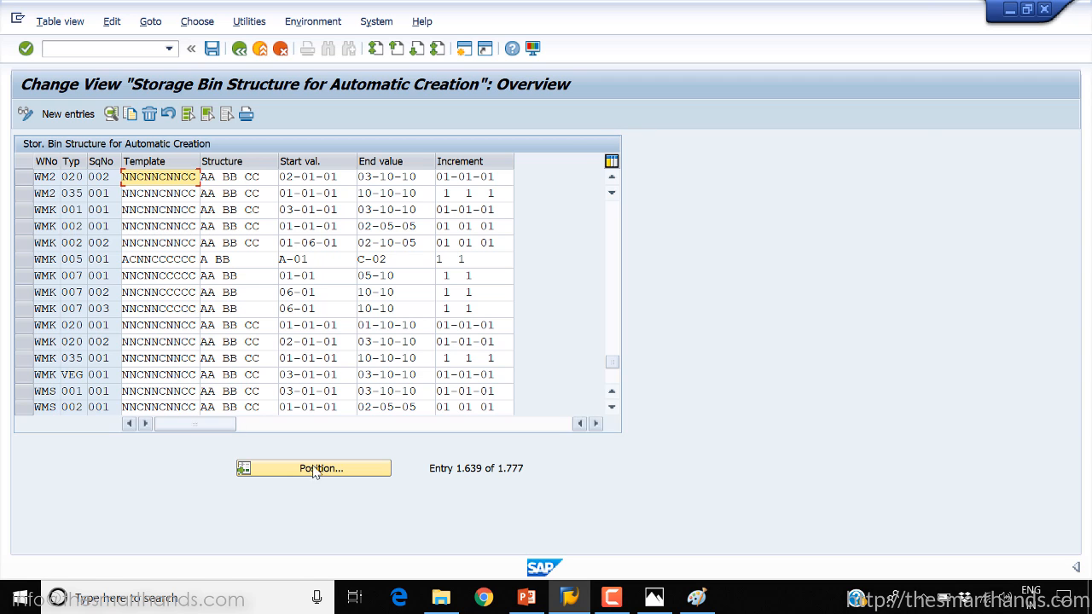
Position the overview at warehouse YWM and open the details of its storage type 001 entry
{"action": "left_click", "coordinate": [320, 469]}
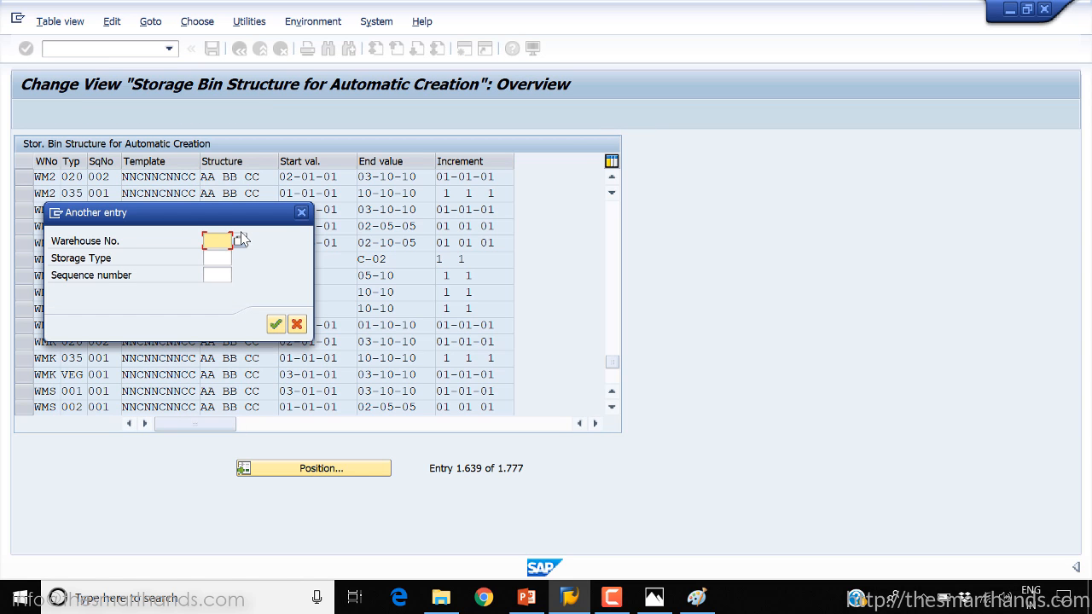
{"action": "type", "text": "WMK"}
{"action": "key", "text": "Return"}
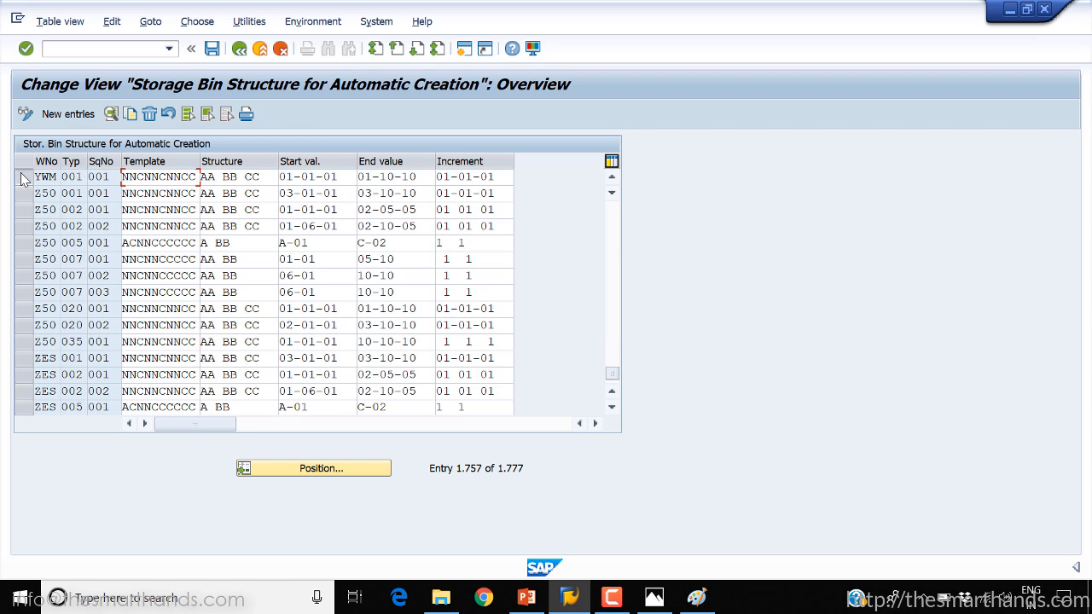
{"action": "left_click", "coordinate": [23, 176]}
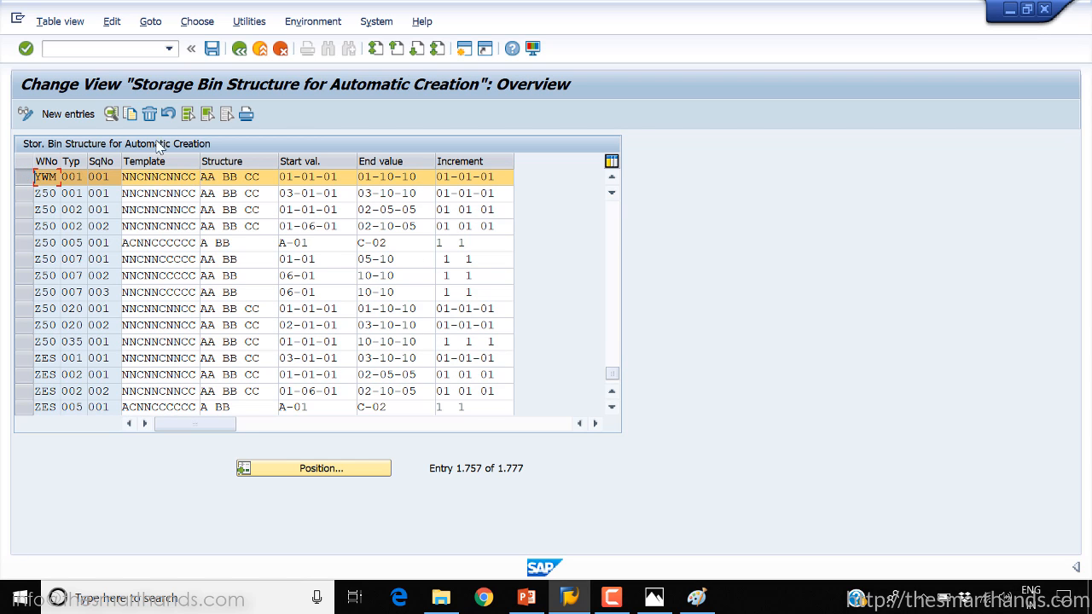
{"action": "left_click", "coordinate": [111, 113]}
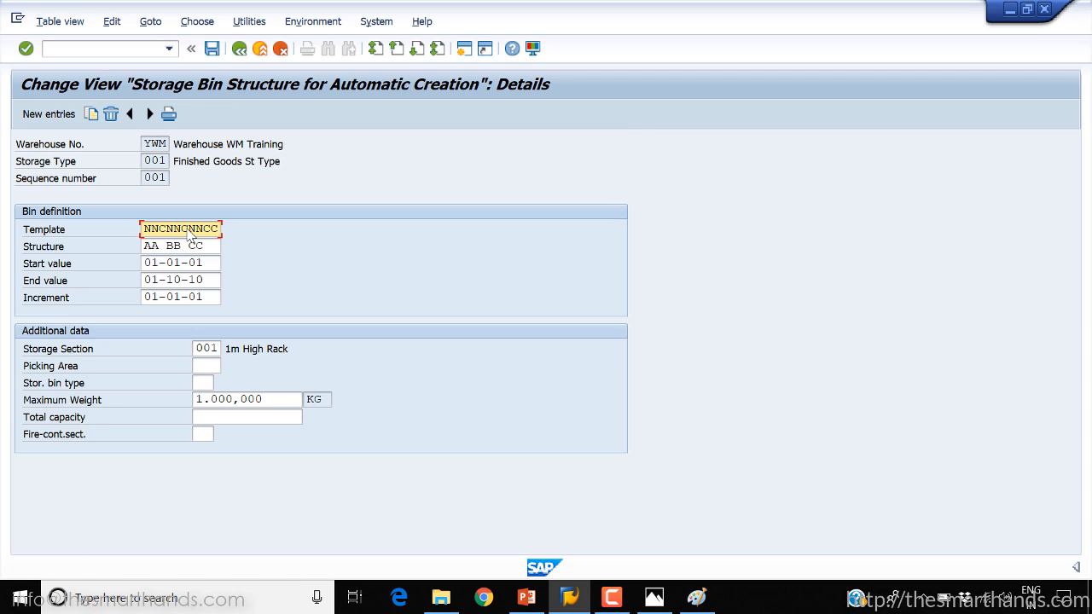
Start bin creation for the YWM entry and review the proposed storage bins from 01-01-01 to 01-10-10
{"action": "left_click", "coordinate": [300, 22]}
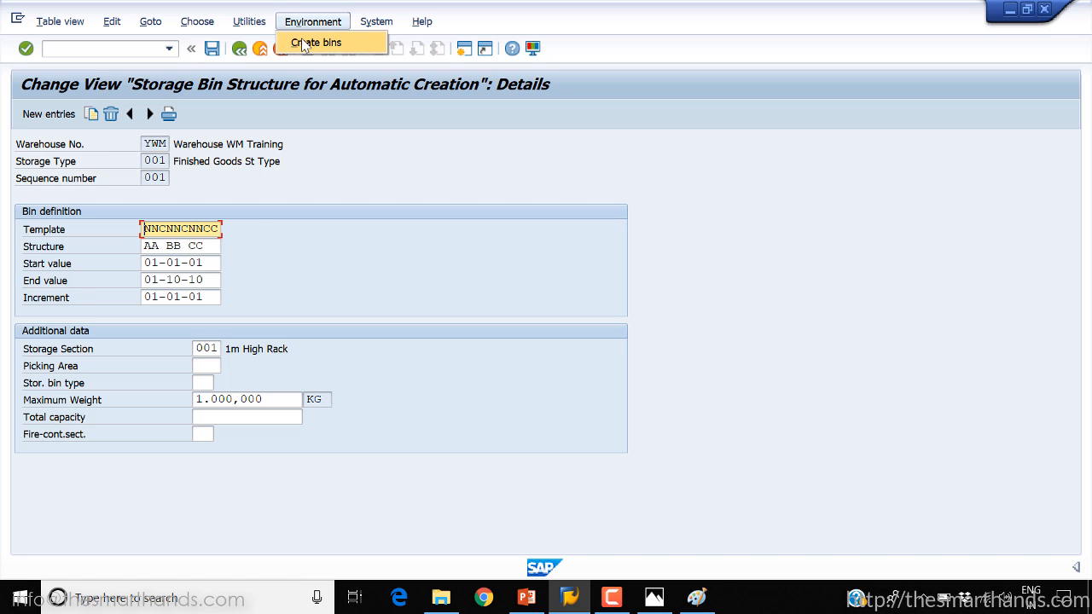
{"action": "left_click", "coordinate": [304, 43]}
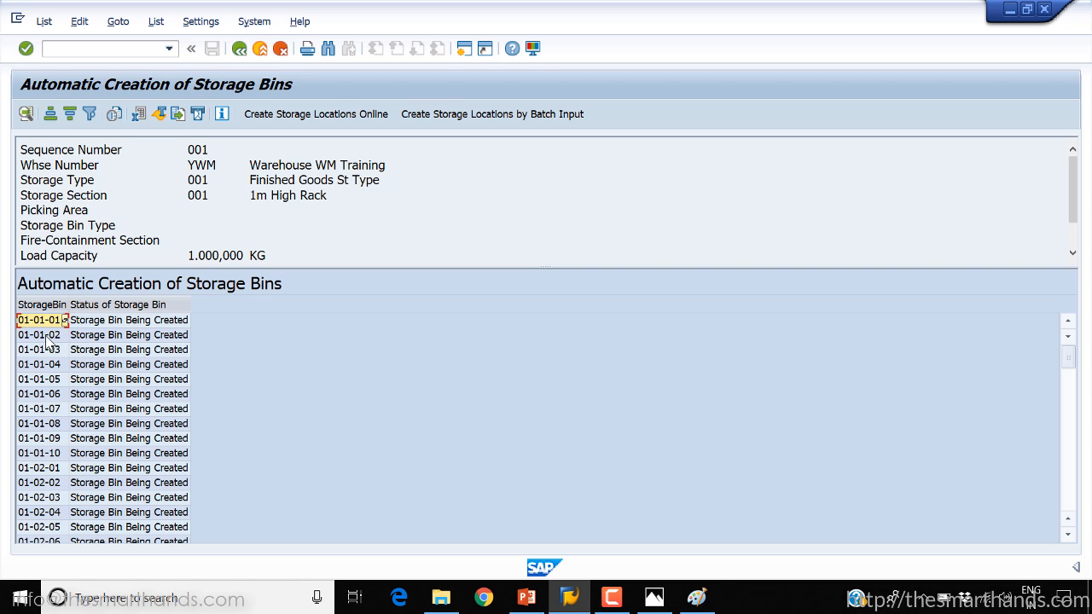
{"action": "scroll", "coordinate": [62, 343], "scroll_direction": "down", "scroll_amount": 10}
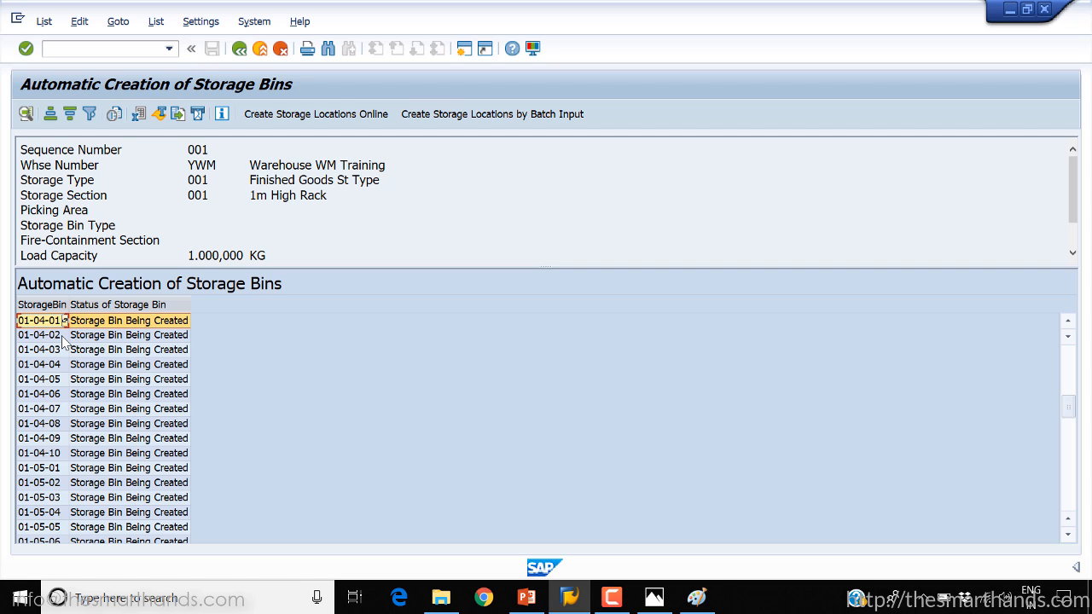
{"action": "scroll", "coordinate": [63, 343], "scroll_direction": "down", "scroll_amount": 18}
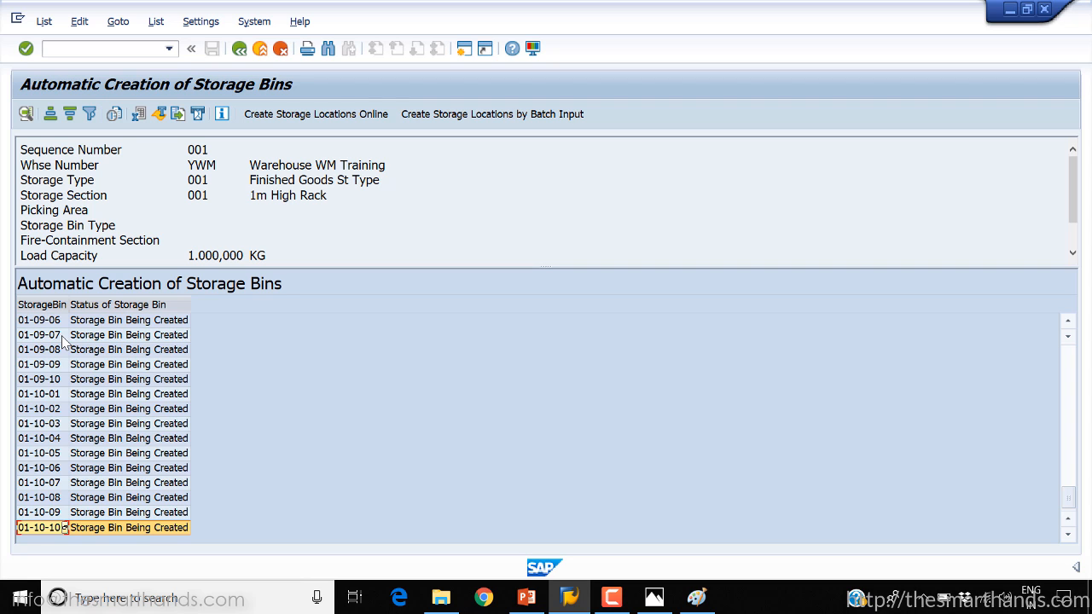
{"action": "scroll", "coordinate": [62, 342], "scroll_direction": "up", "scroll_amount": 20}
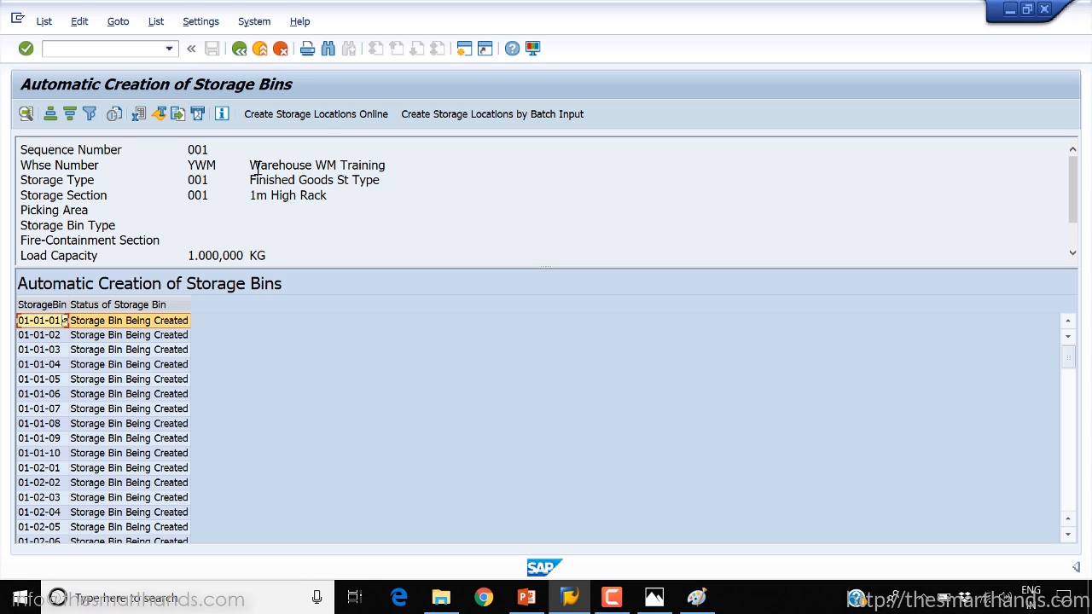
Create the proposed storage bins online, then check the details of the resulting message and close them
{"action": "left_click", "coordinate": [322, 119]}
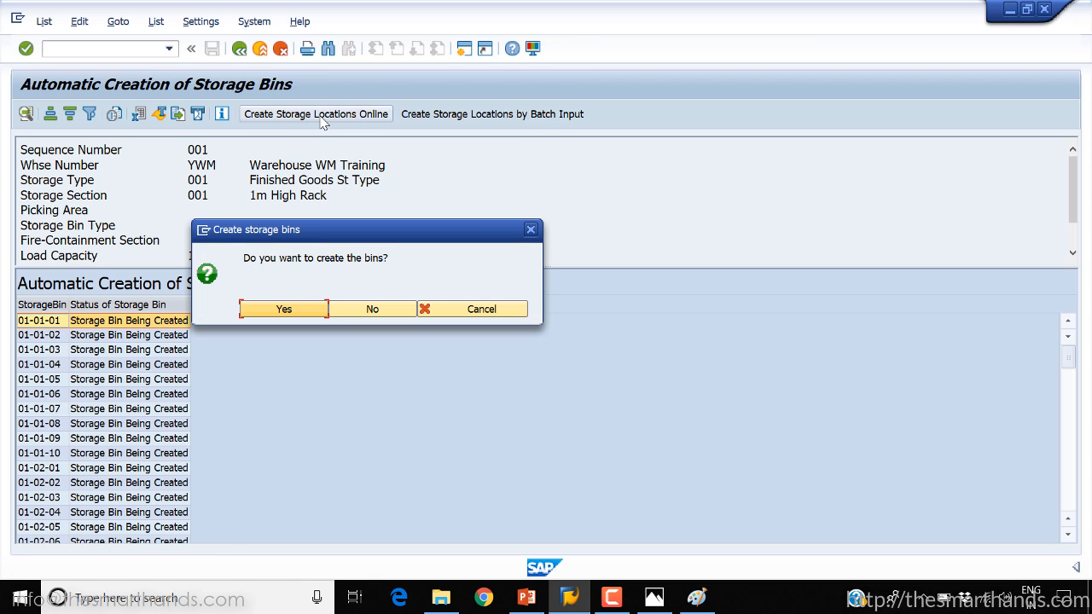
{"action": "left_click", "coordinate": [311, 310]}
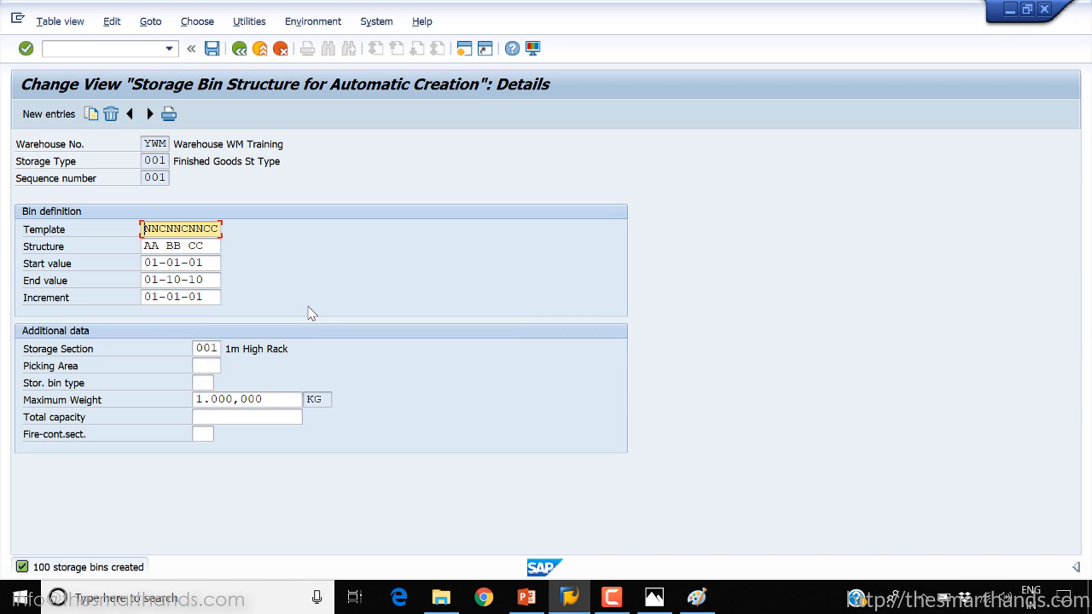
{"action": "double_click", "coordinate": [95, 569]}
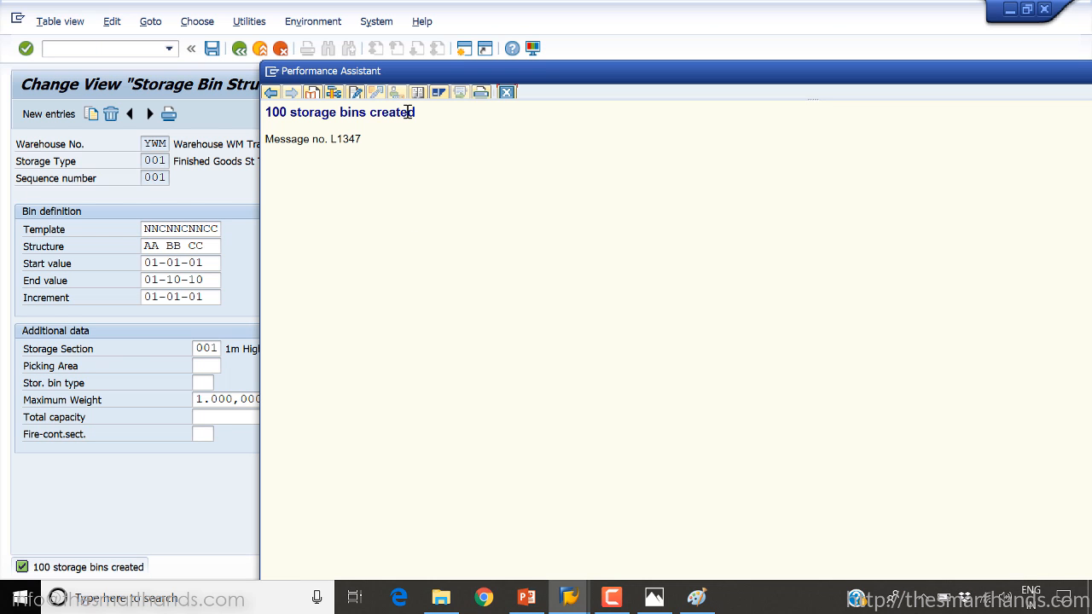
{"action": "left_click", "coordinate": [509, 93]}
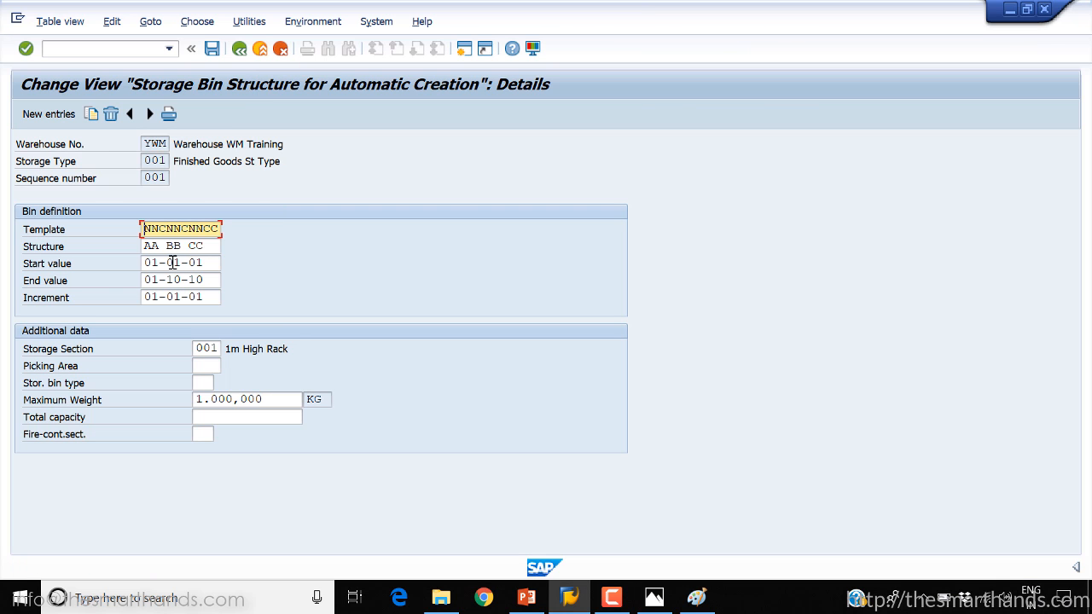
Check the YWM entry's End value, save the entry, and return to the overview list
{"action": "left_click", "coordinate": [204, 278]}
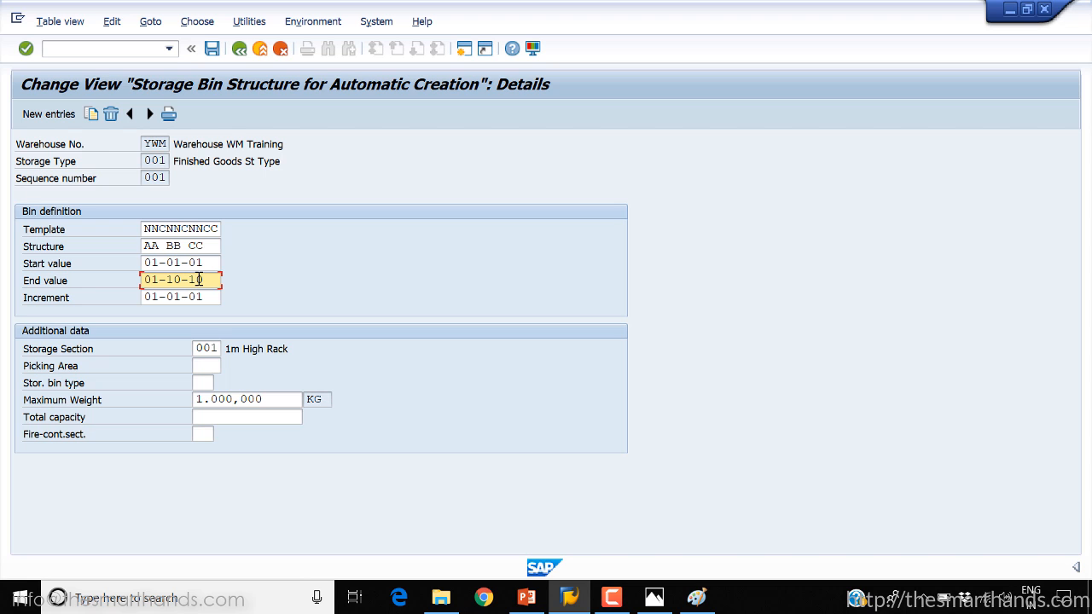
{"action": "left_click", "coordinate": [214, 49]}
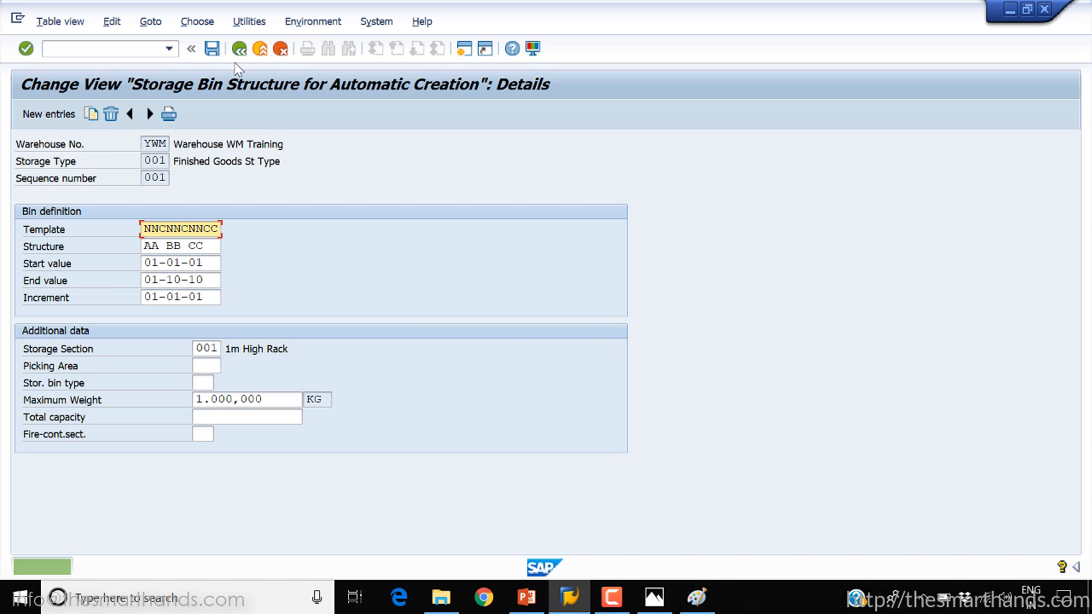
{"action": "left_click", "coordinate": [240, 48]}
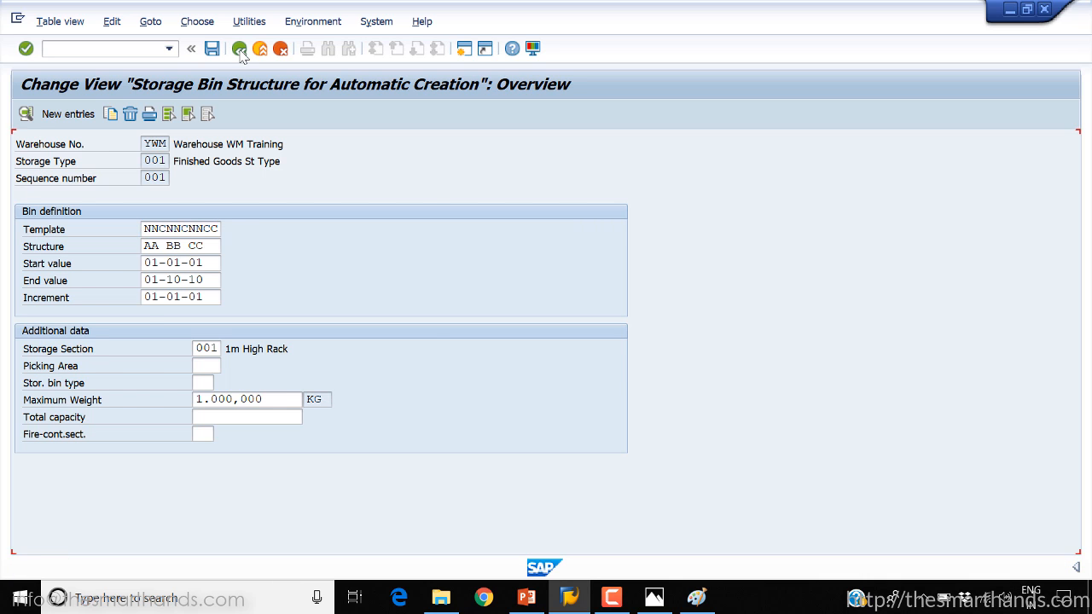
{"action": "left_click", "coordinate": [35, 177]}
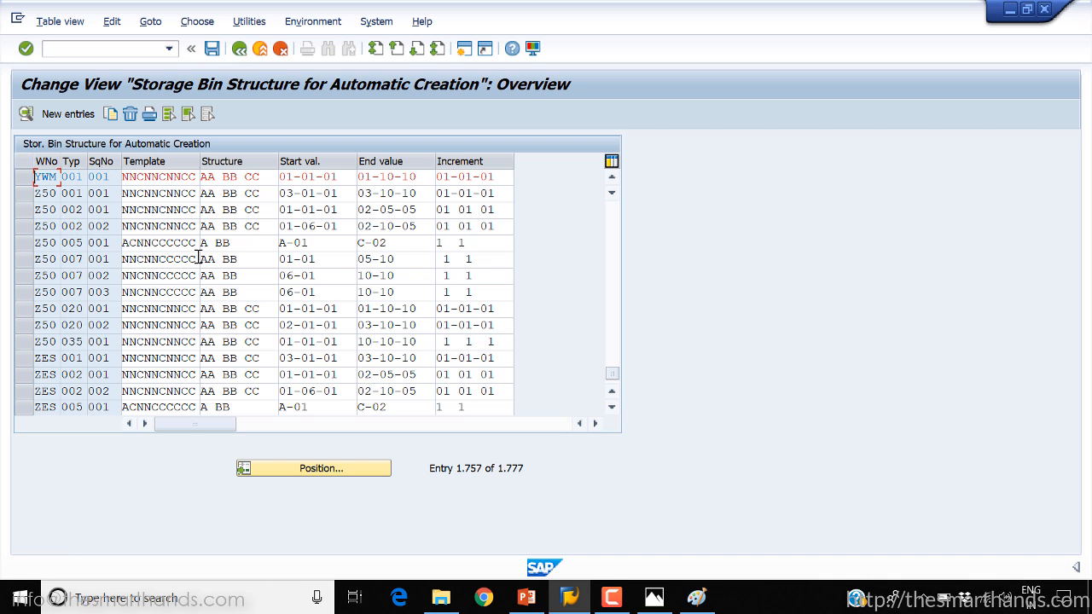
Examine the Start and End values of the warehouse 007, storage type 005 entry and browse the following bin structures
{"action": "left_click_drag", "start_coordinate": [615, 379], "coordinate": [613, 207]}
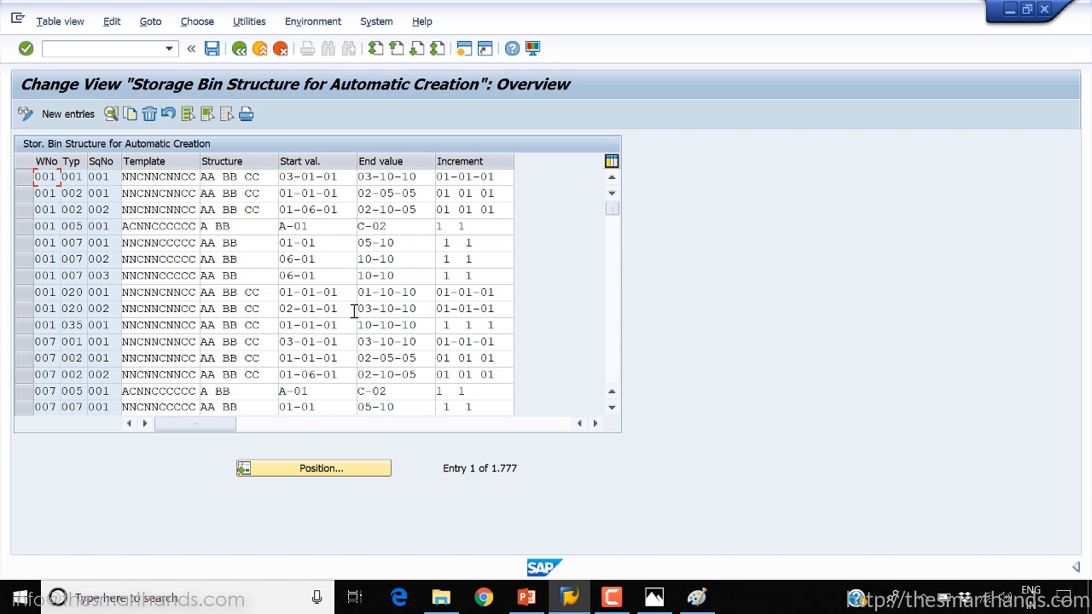
{"action": "left_click_drag", "start_coordinate": [313, 391], "coordinate": [271, 392]}
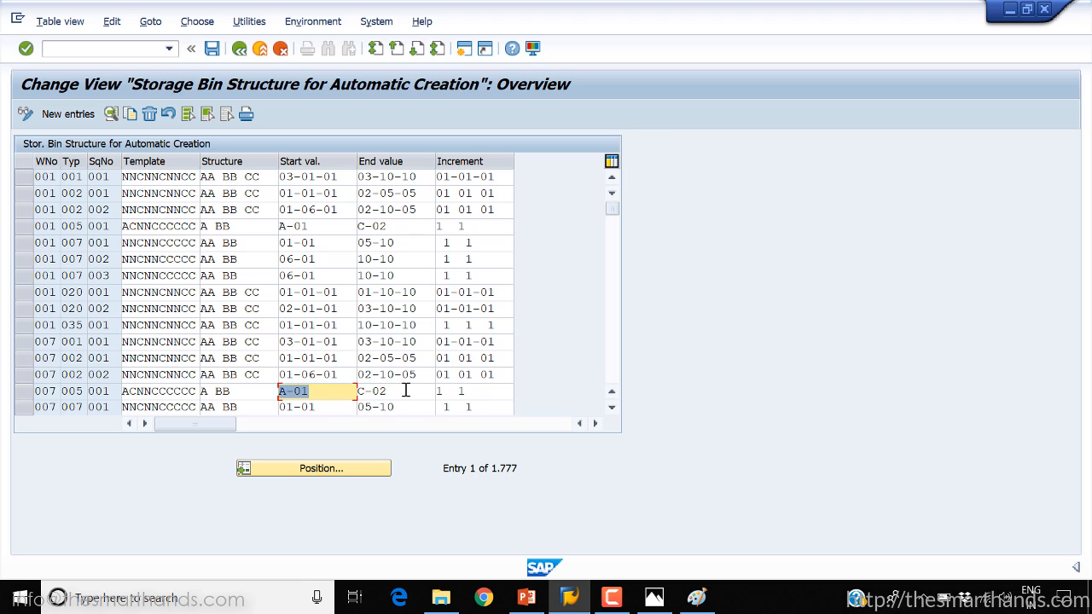
{"action": "left_click_drag", "start_coordinate": [406, 391], "coordinate": [352, 392]}
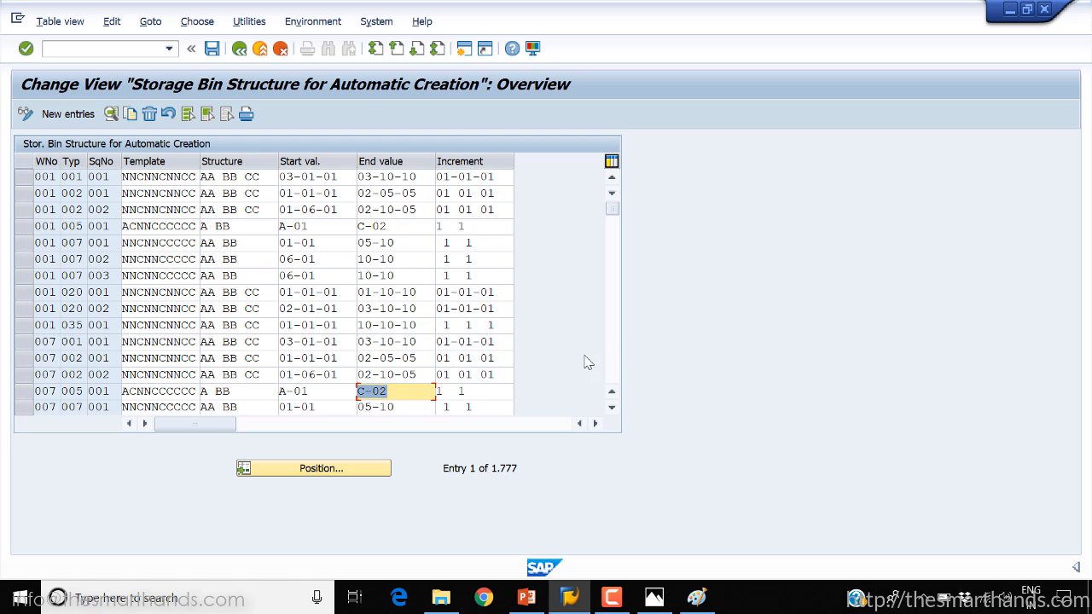
{"action": "left_click", "coordinate": [616, 358]}
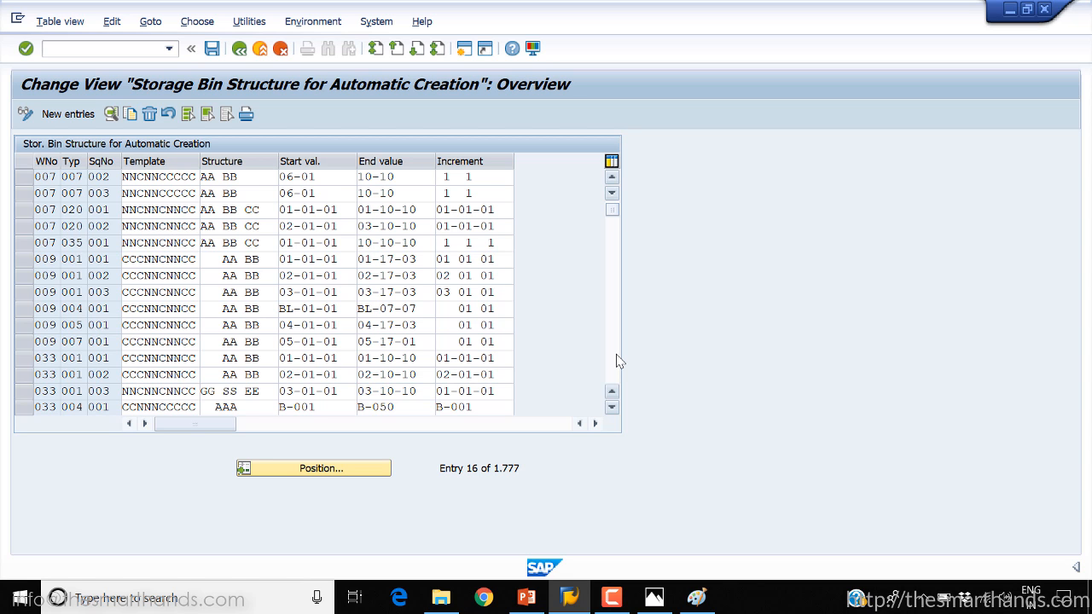
Browse further bin structures and examine the Start and End values of the warehouse 050, storage type 004 entry
{"action": "left_click", "coordinate": [616, 358]}
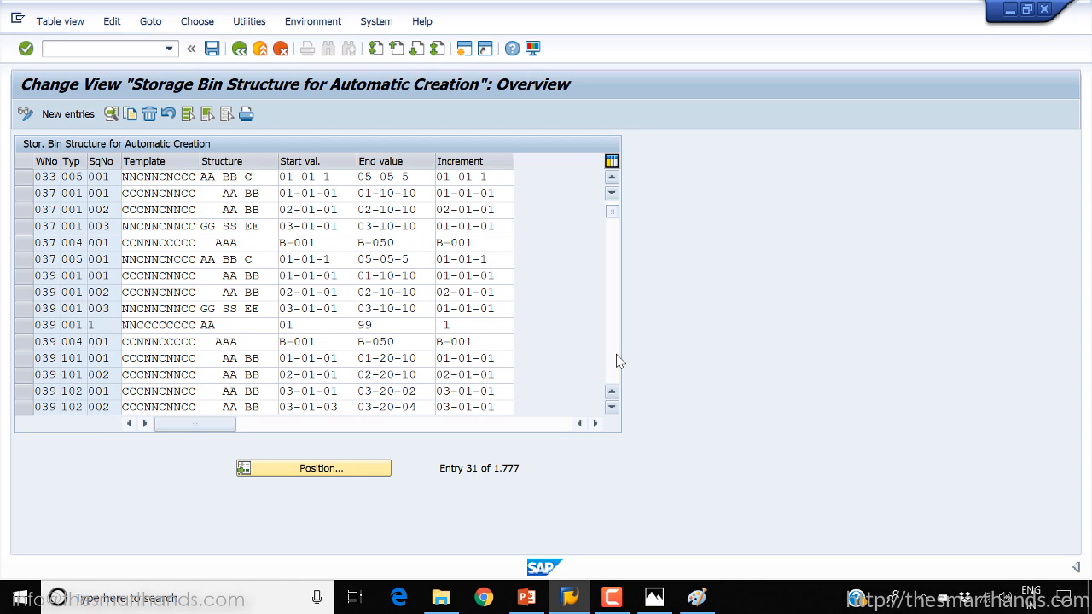
{"action": "left_click", "coordinate": [617, 359]}
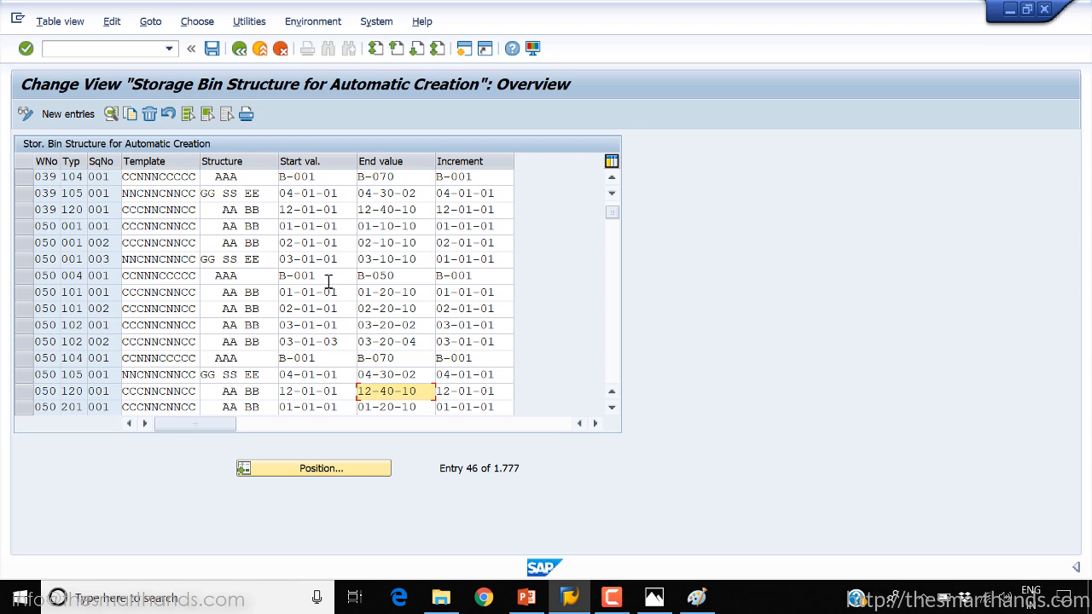
{"action": "left_click_drag", "start_coordinate": [324, 275], "coordinate": [265, 281]}
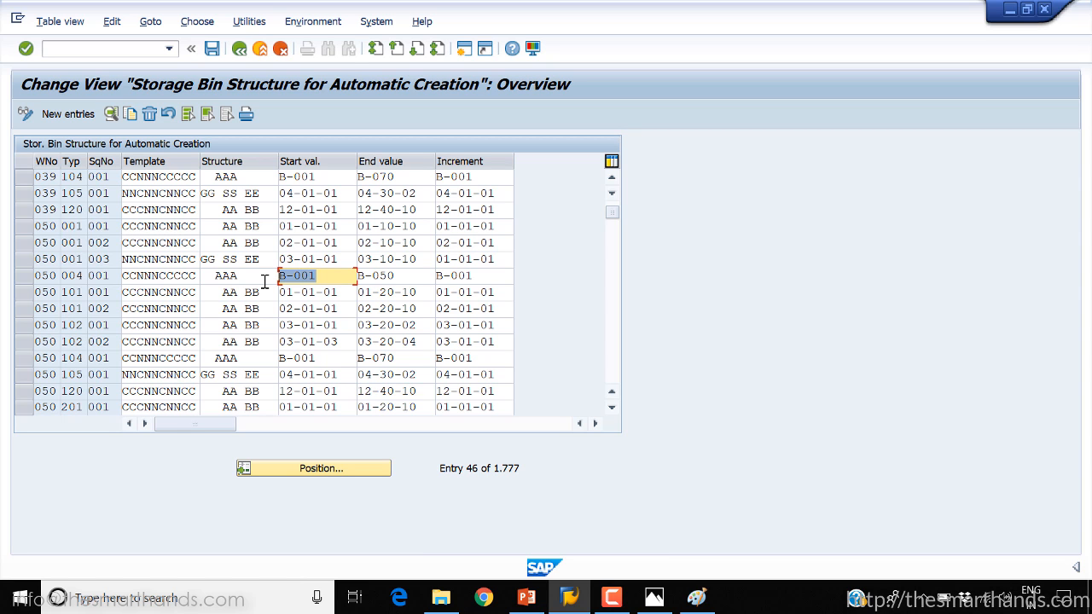
{"action": "left_click_drag", "start_coordinate": [409, 271], "coordinate": [321, 275]}
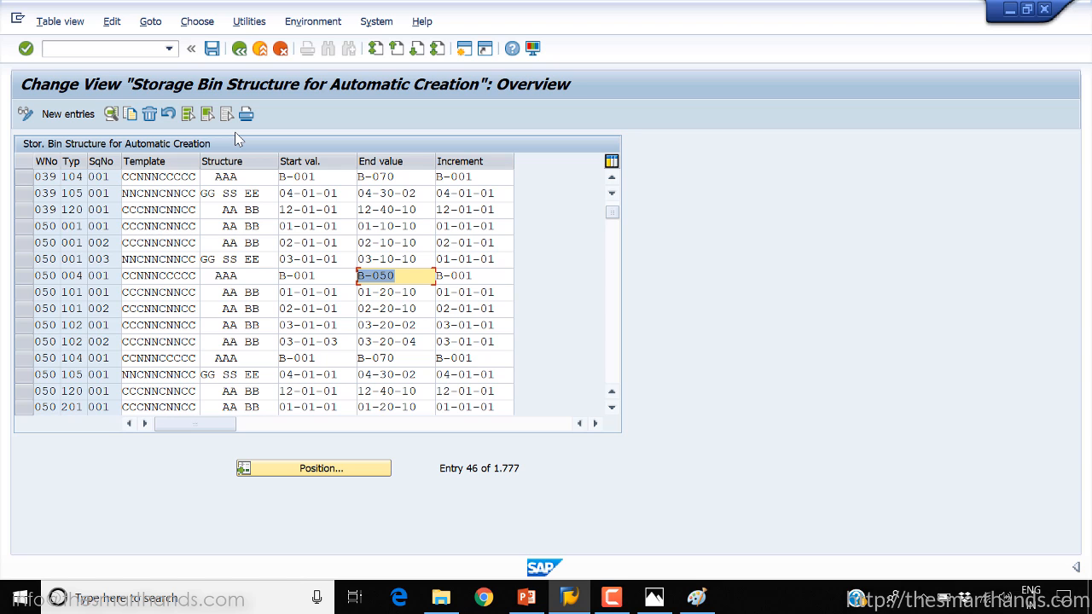
Open transaction LS02N in a new session and load storage bin 01-01-01 of warehouse YWM, storage type 001
{"action": "left_click", "coordinate": [464, 49]}
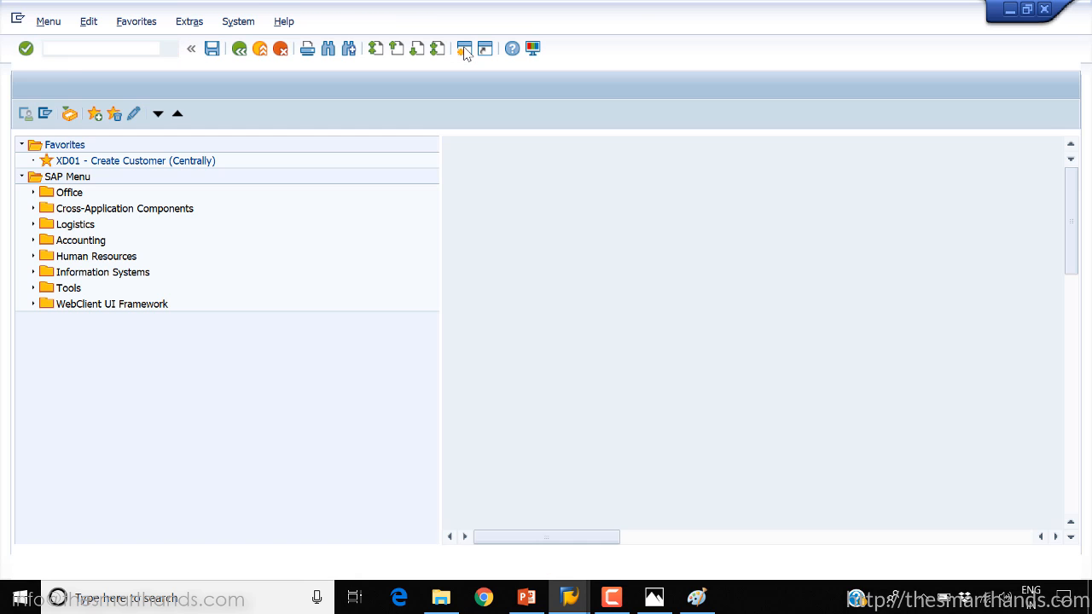
{"action": "type", "text": "LS02N"}
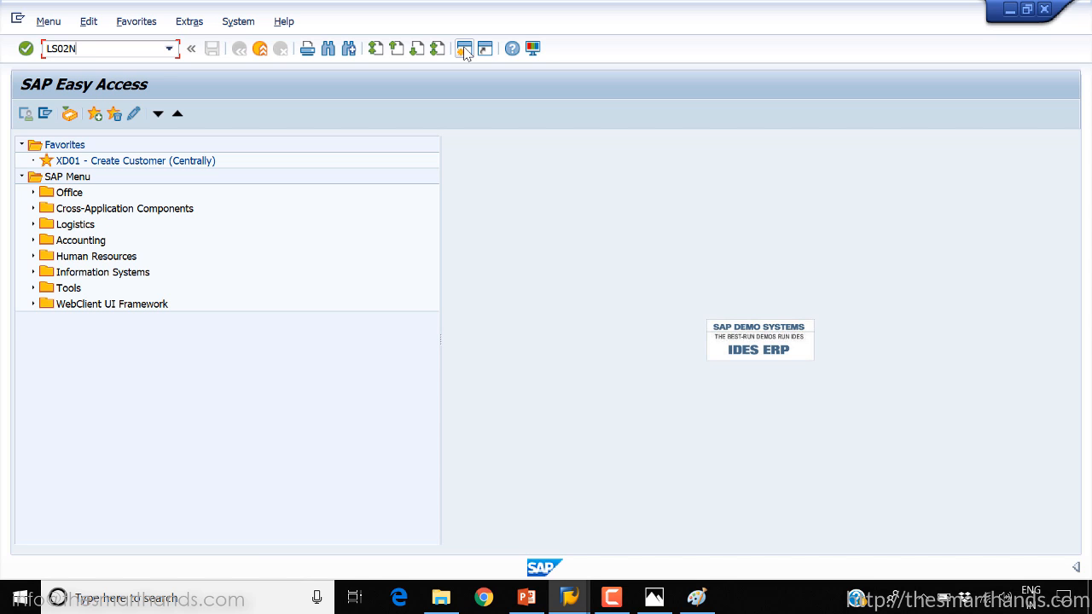
{"action": "key", "text": "Return"}
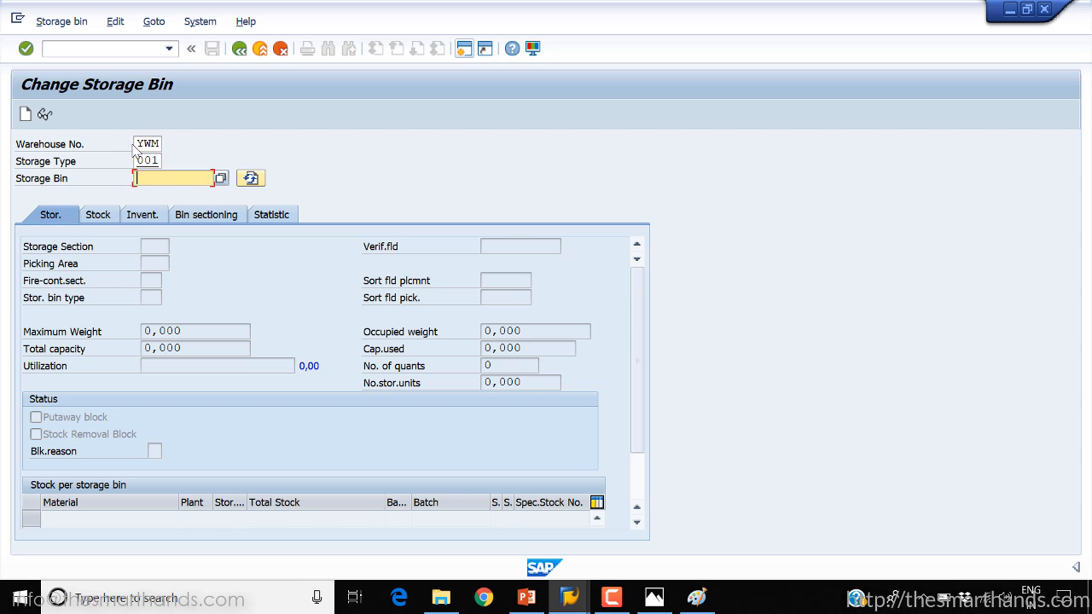
{"action": "left_click", "coordinate": [220, 177]}
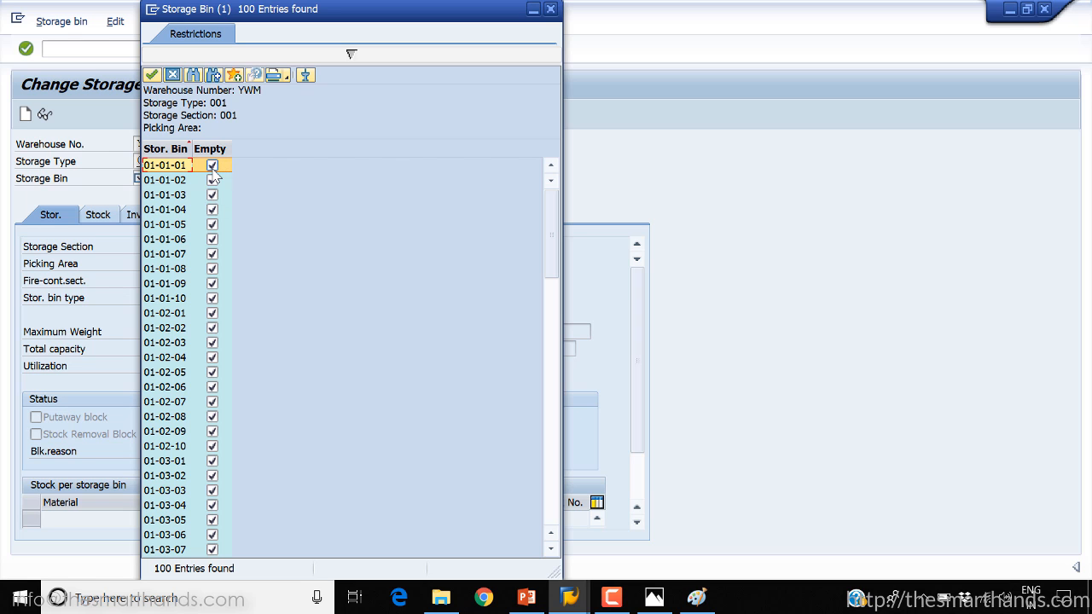
{"action": "double_click", "coordinate": [187, 166]}
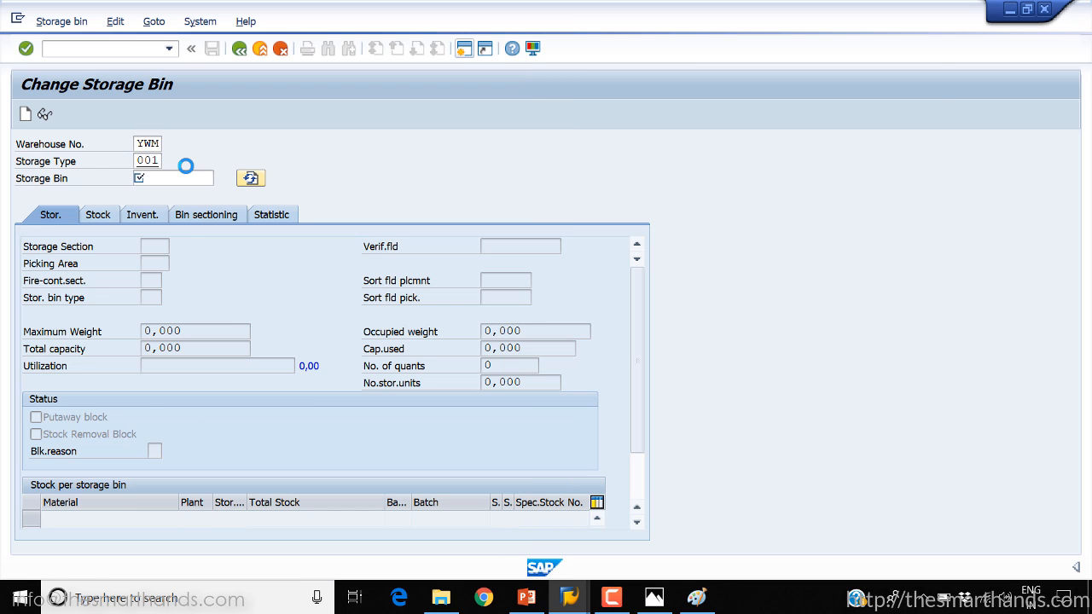
{"action": "key", "text": "Return"}
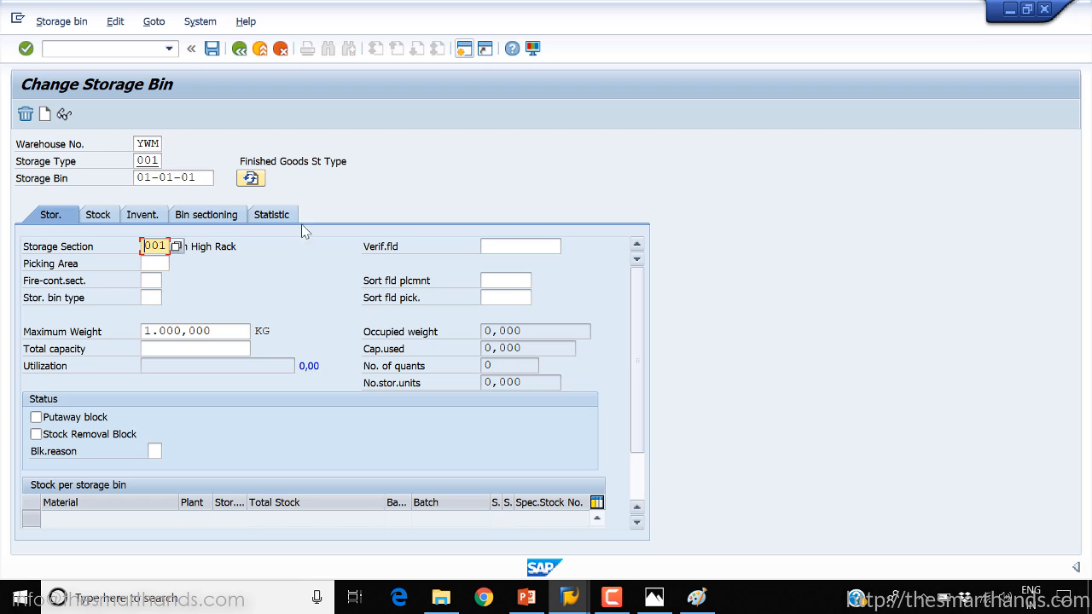
Review the bin's inventory, sectioning and statistics data, and check its maximum weight and total capacity fields
{"action": "left_click", "coordinate": [134, 219]}
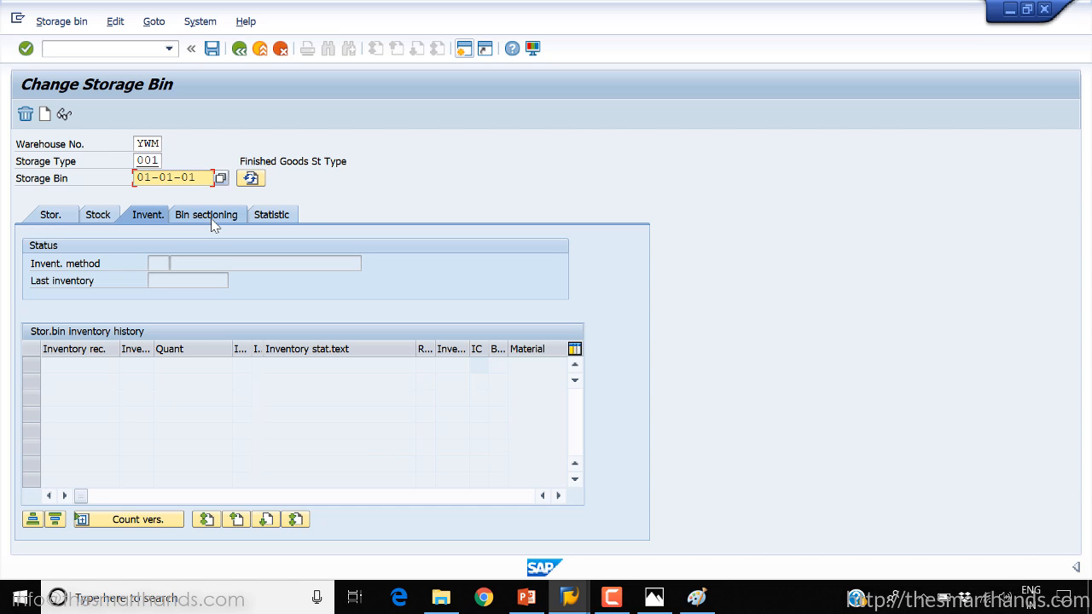
{"action": "left_click", "coordinate": [214, 223]}
{"action": "left_click", "coordinate": [284, 218]}
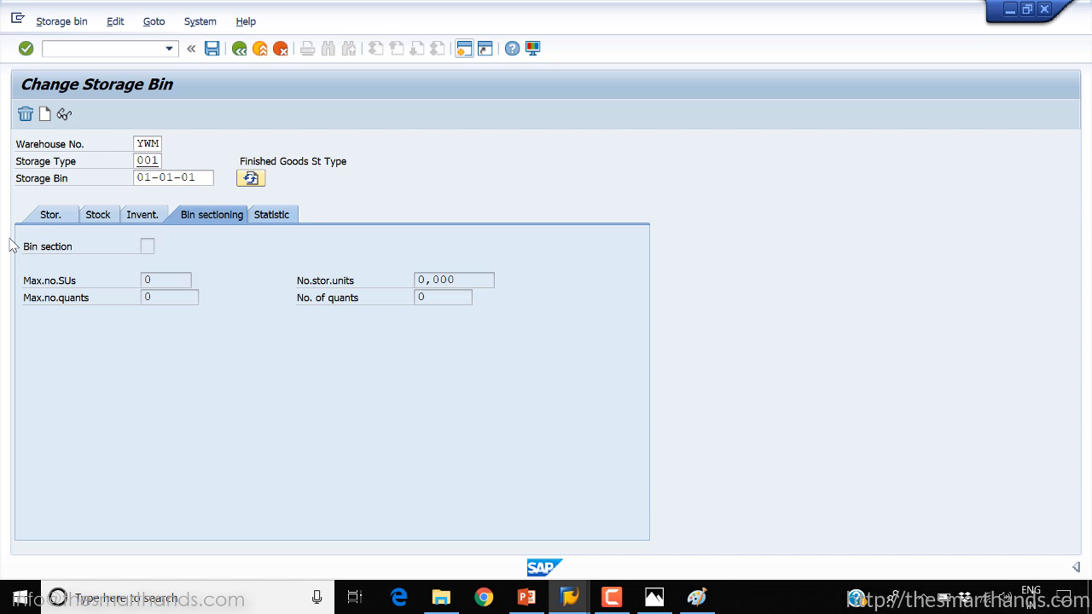
{"action": "left_click", "coordinate": [50, 215]}
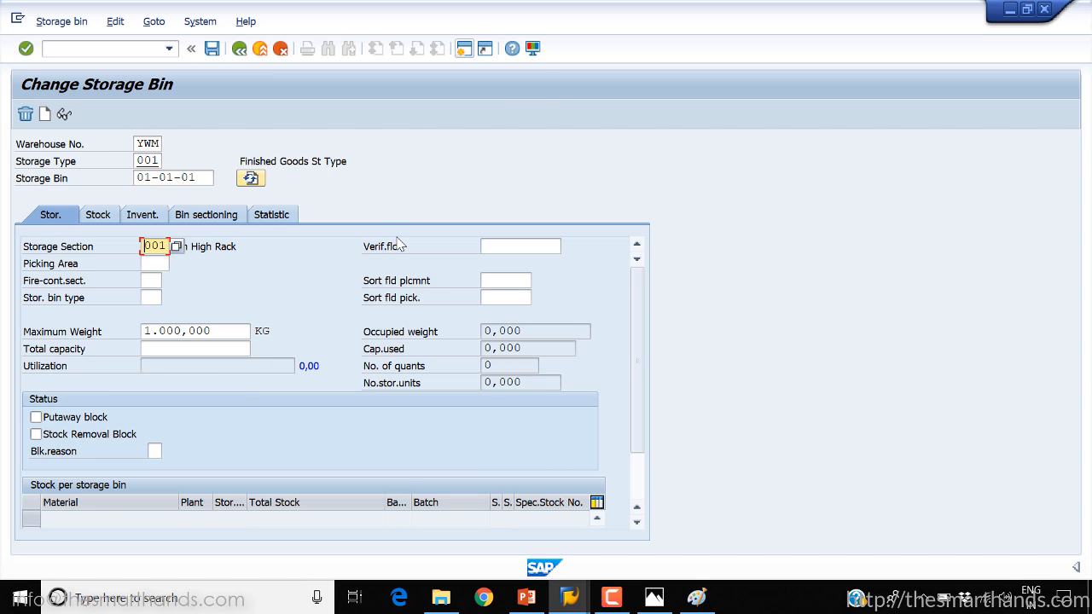
{"action": "left_click", "coordinate": [262, 217]}
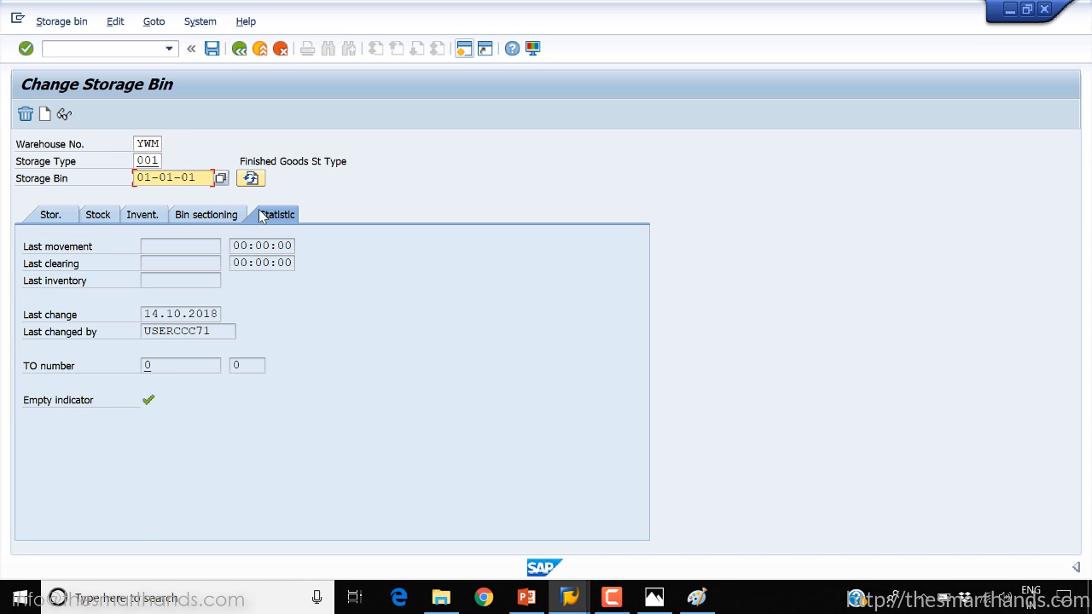
{"action": "left_click", "coordinate": [56, 218]}
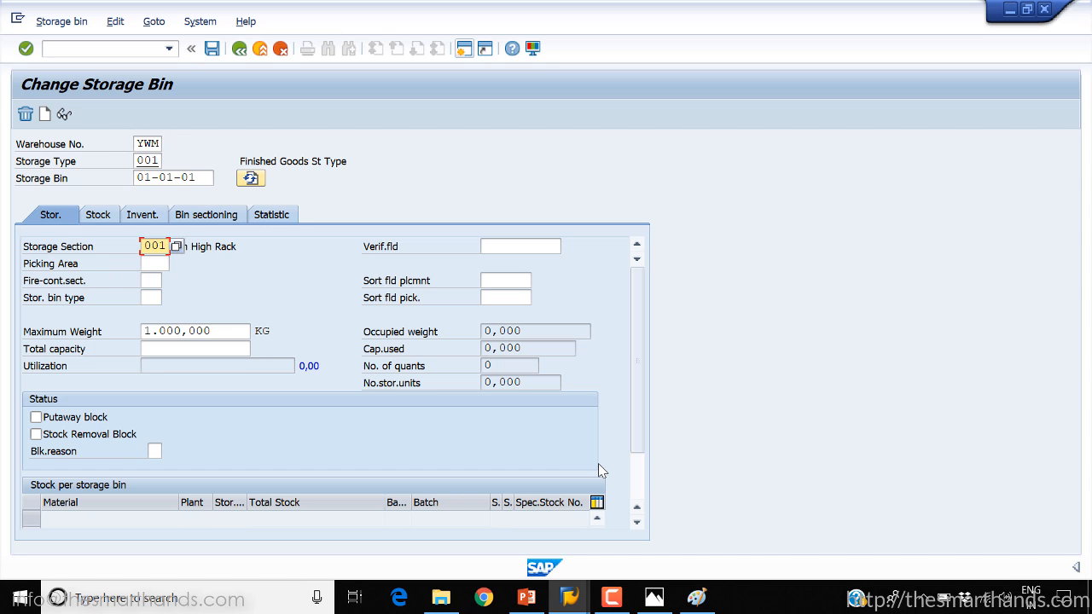
{"action": "left_click", "coordinate": [163, 332]}
{"action": "left_click", "coordinate": [174, 346]}
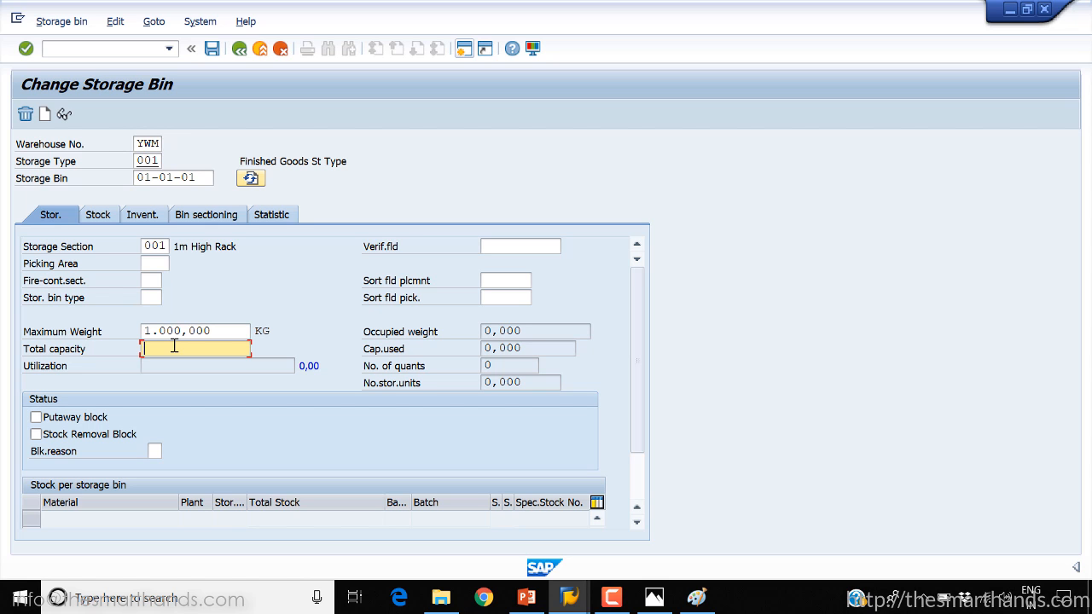
Change the storage type to 002 Shelf Storage and try to load bin 01-01-01 for it
{"action": "left_click", "coordinate": [155, 162]}
{"action": "left_click", "coordinate": [169, 163]}
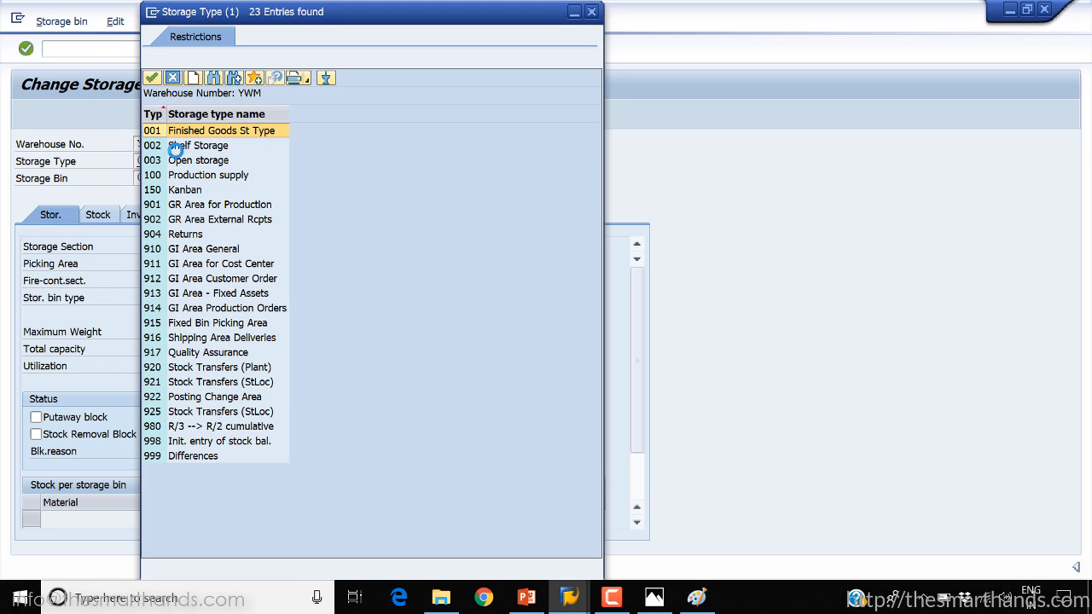
{"action": "double_click", "coordinate": [175, 146]}
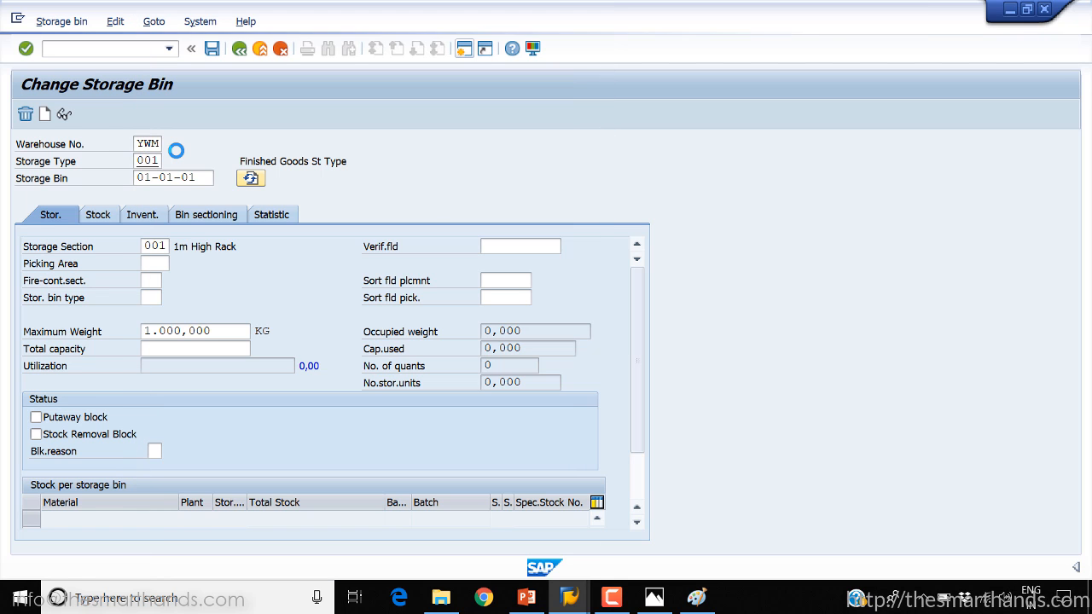
{"action": "key", "text": "Tab"}
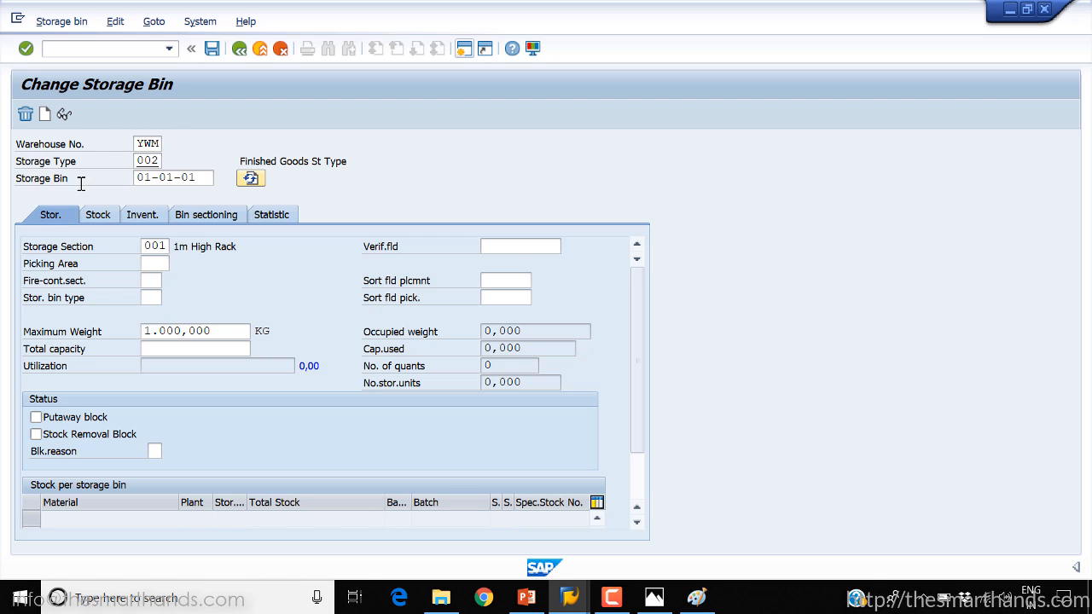
{"action": "key", "text": "Return"}
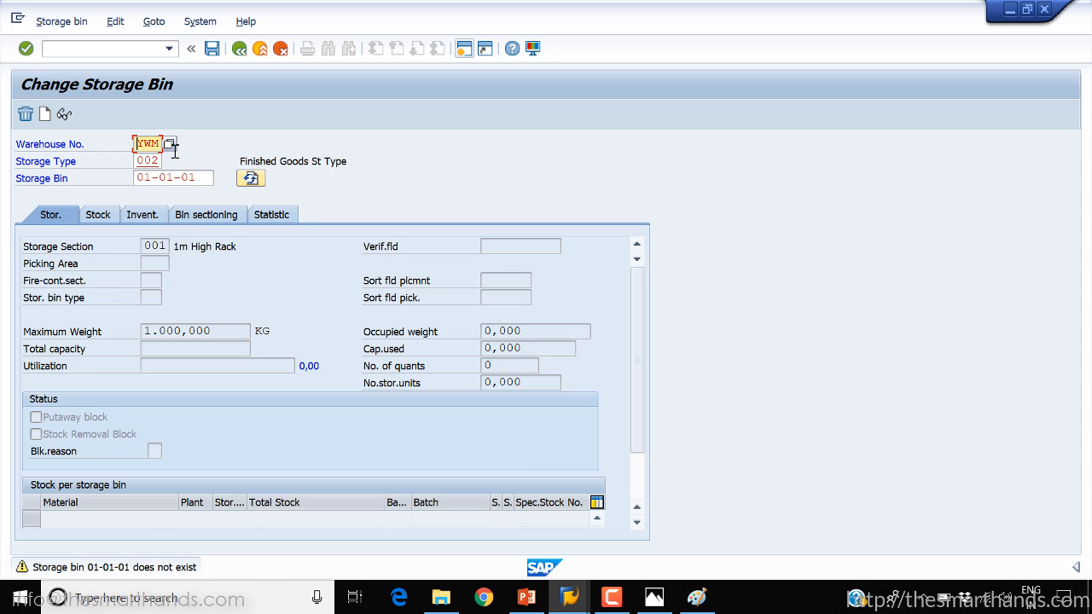
{"action": "key", "text": "Return"}
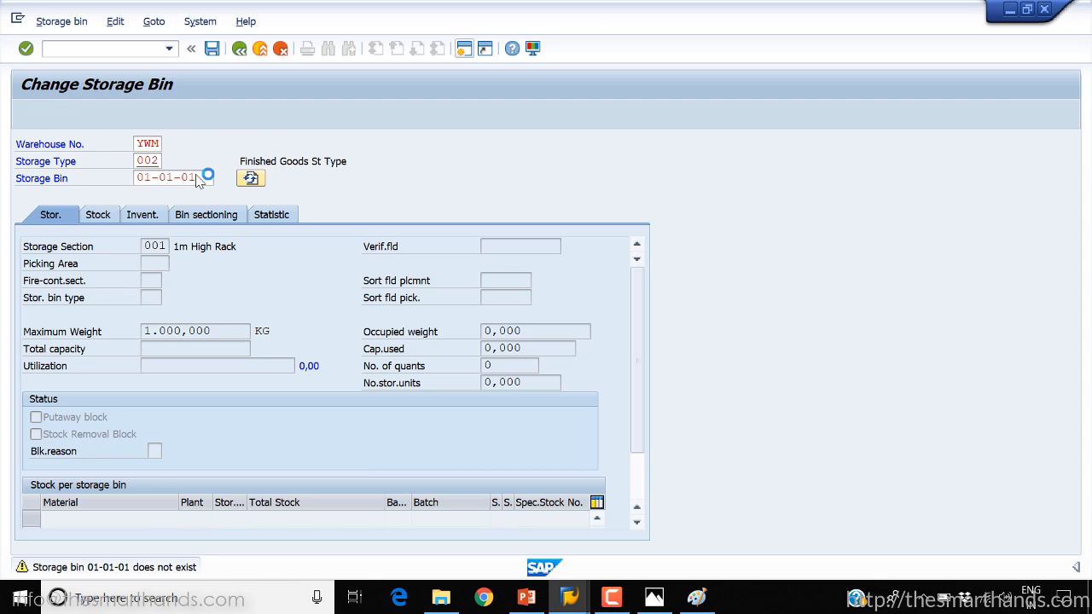
Clear the storage bin entry and look up the bins available in storage type 002
{"action": "left_click_drag", "start_coordinate": [200, 177], "coordinate": [69, 181]}
{"action": "key", "text": "BackSpace"}
{"action": "key", "text": "Return"}
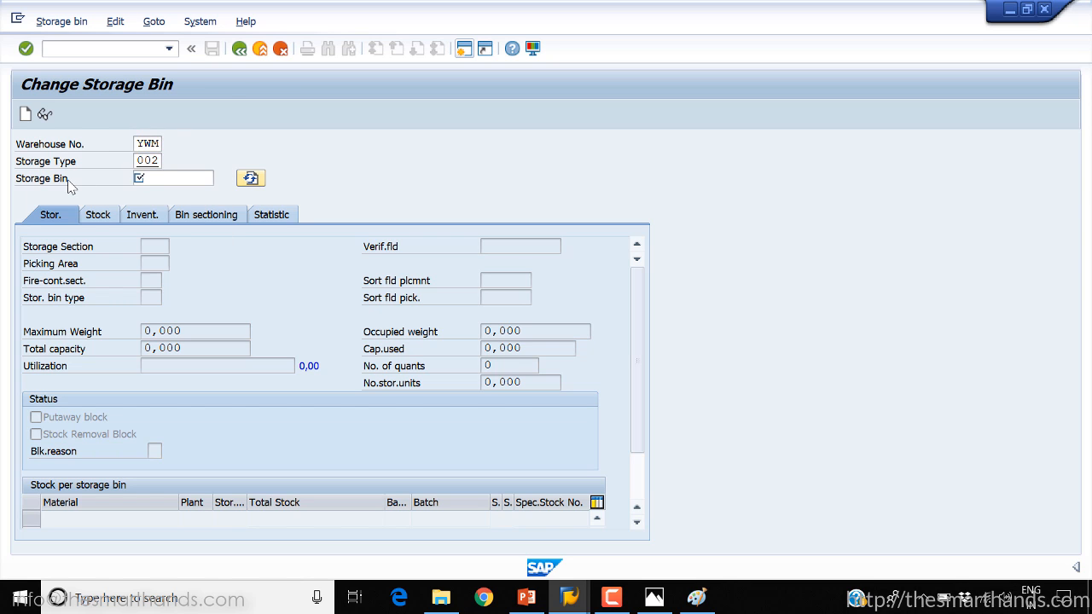
{"action": "left_click", "coordinate": [219, 182]}
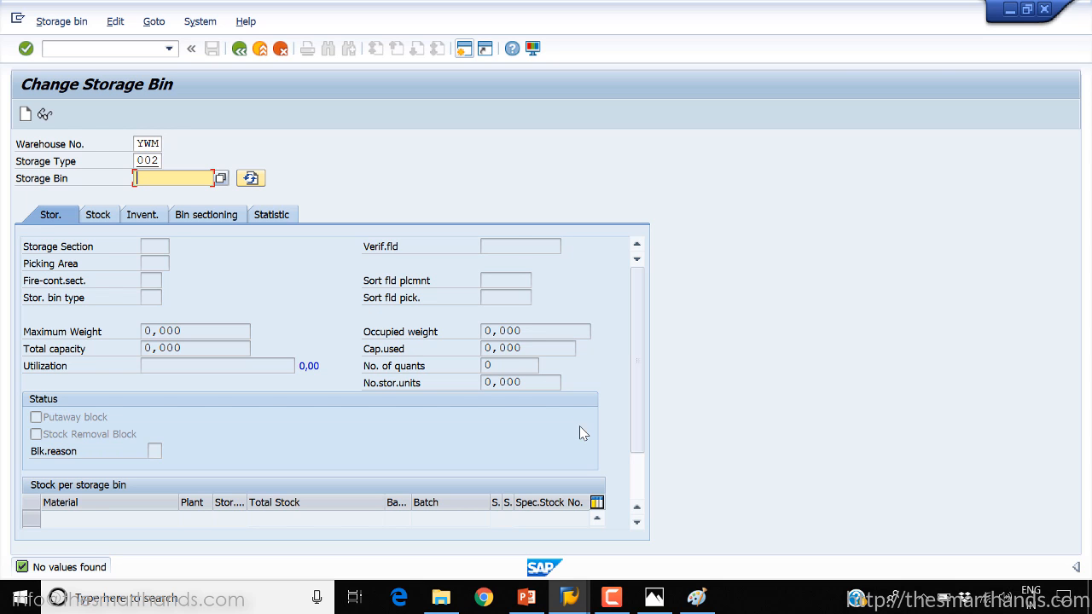
Switch to PowerPoint, present the Storage Bin Structure and manual bin creation slides, then end the show and return to SAP
{"action": "left_click", "coordinate": [527, 597]}
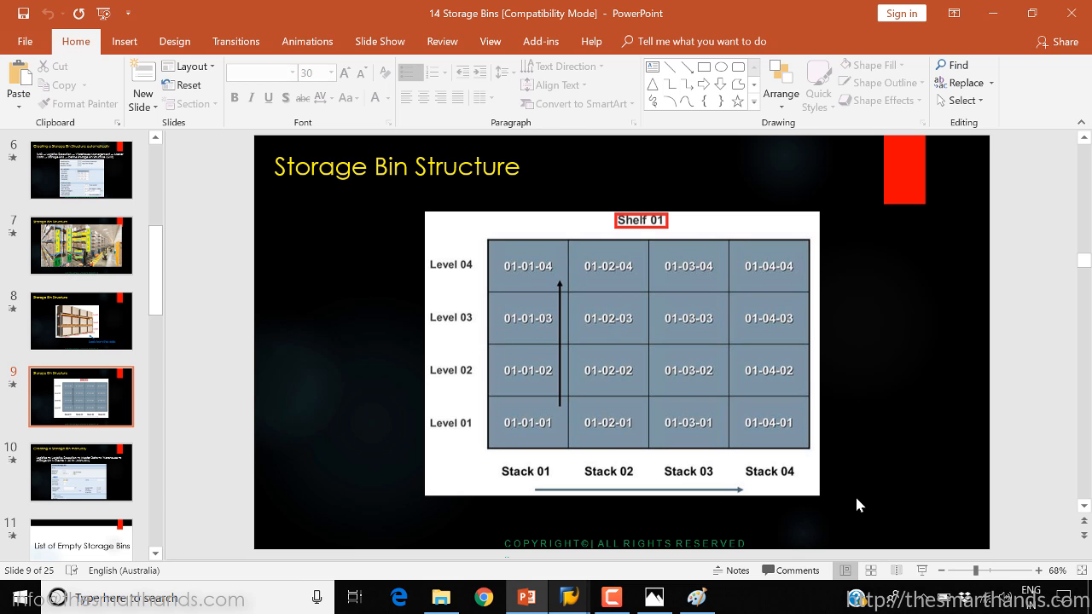
{"action": "left_click", "coordinate": [924, 569]}
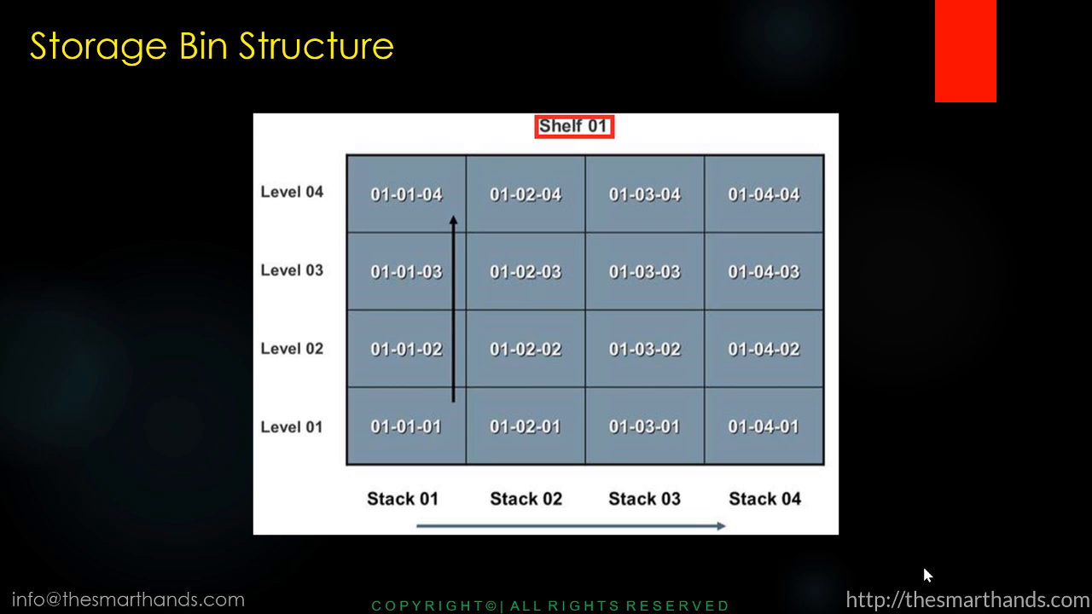
{"action": "key", "text": "Right"}
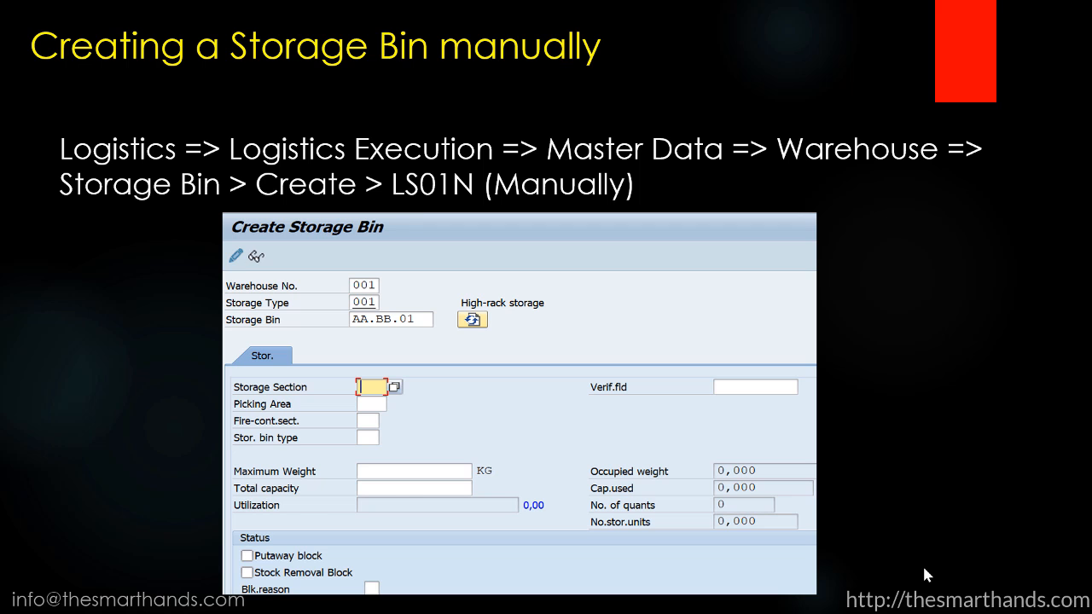
{"action": "key", "text": "Escape"}
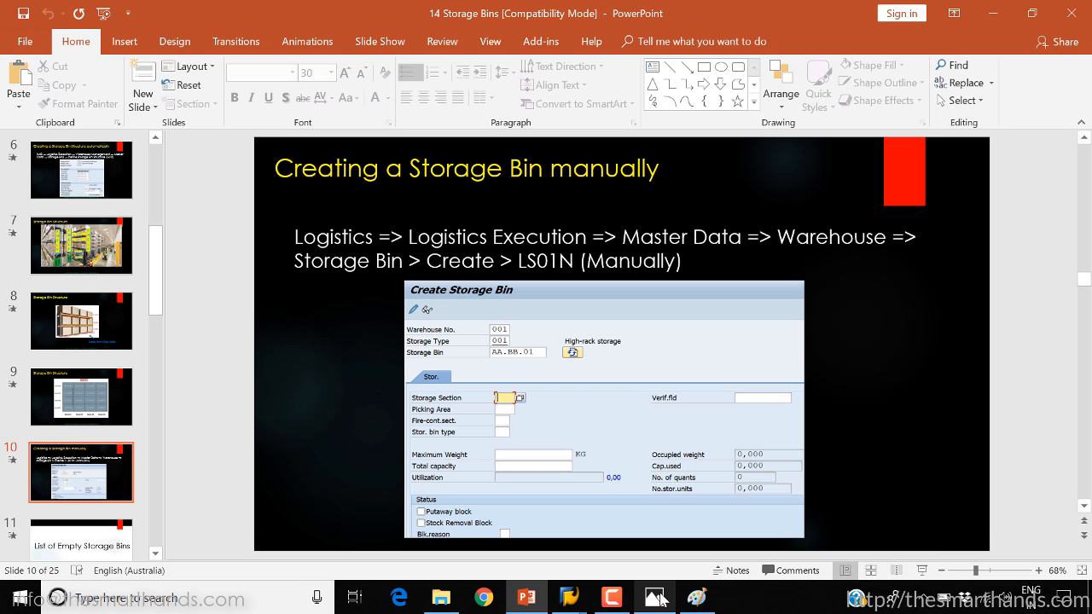
{"action": "left_click", "coordinate": [587, 596]}
{"action": "left_click", "coordinate": [652, 516]}
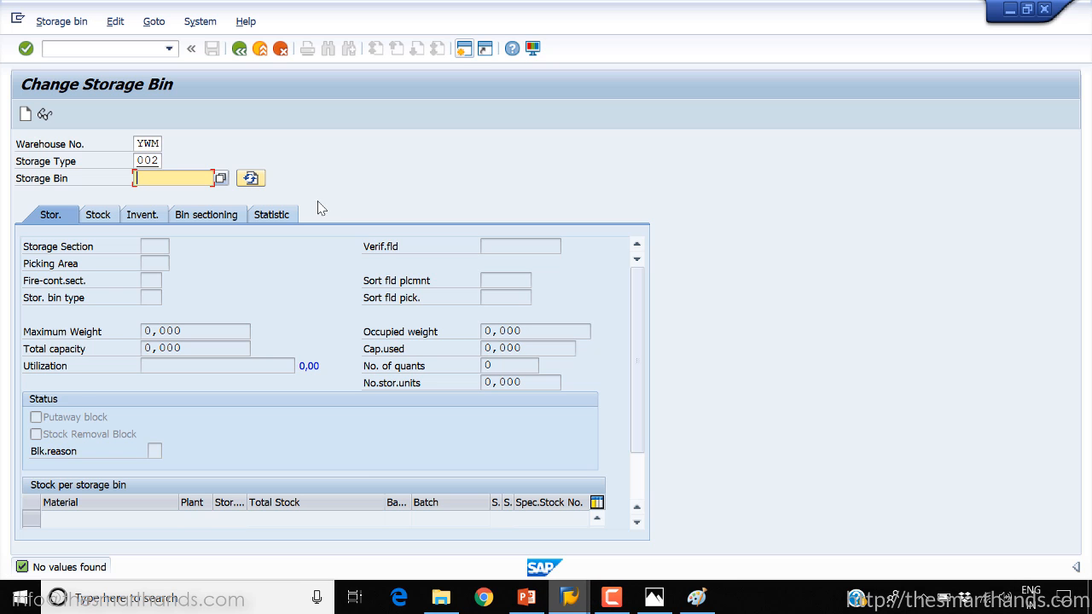
{"action": "double_click", "coordinate": [72, 35]}
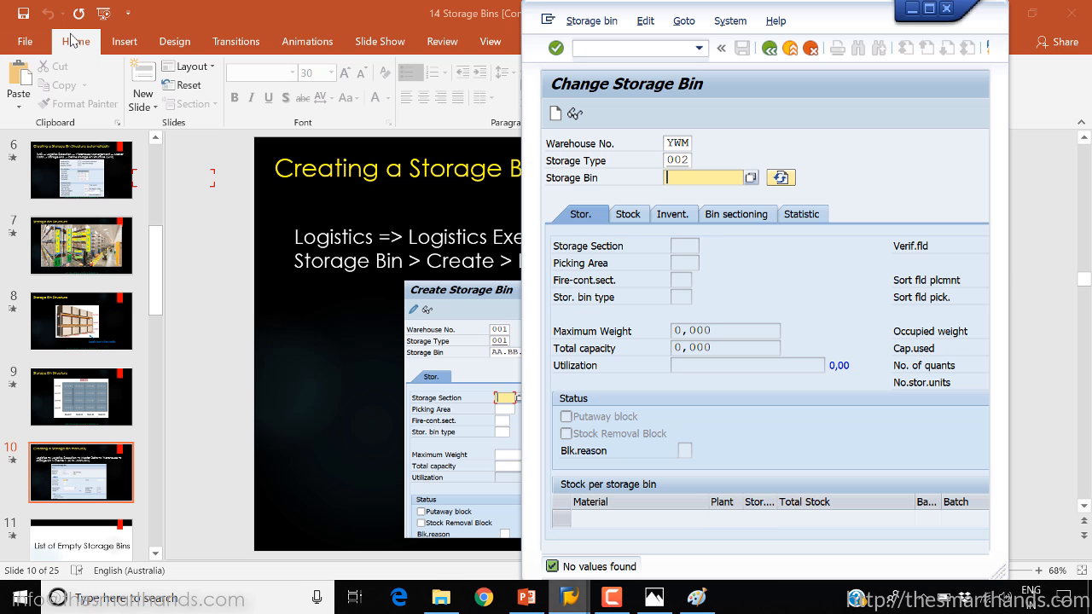
{"action": "left_click", "coordinate": [930, 10]}
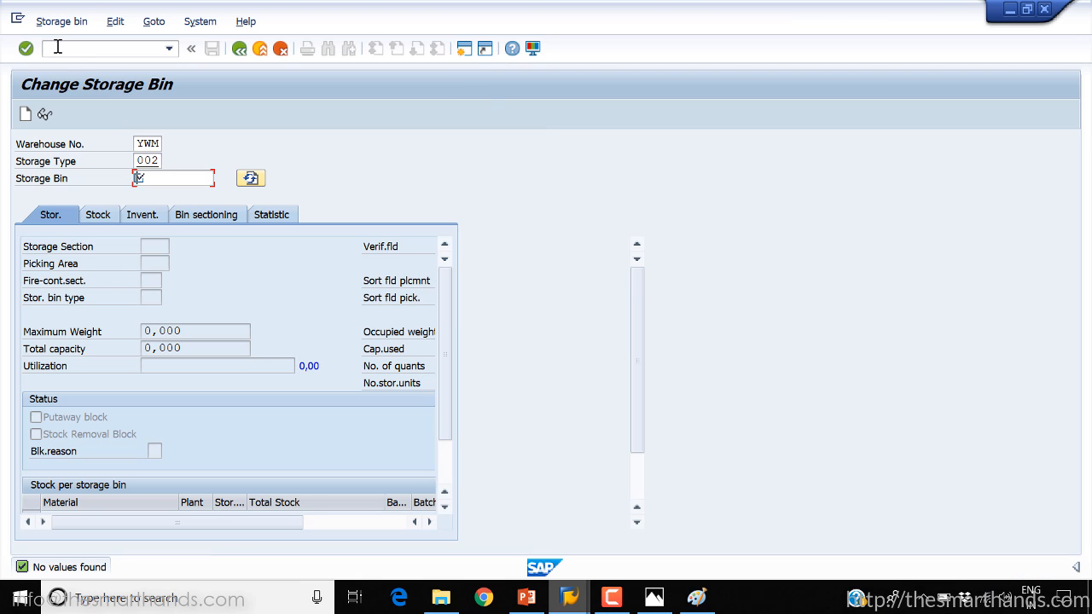
{"action": "left_click", "coordinate": [60, 21]}
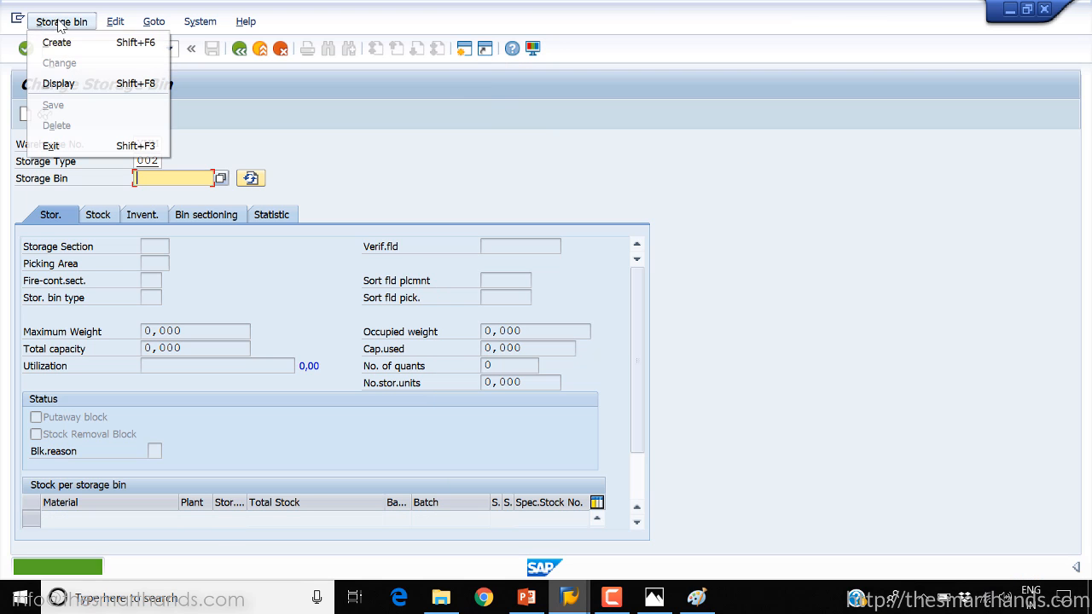
{"action": "left_click", "coordinate": [304, 88]}
Start the manual Create Storage Bin transaction LS01N
{"action": "left_click", "coordinate": [73, 48]}
{"action": "type", "text": "/"}
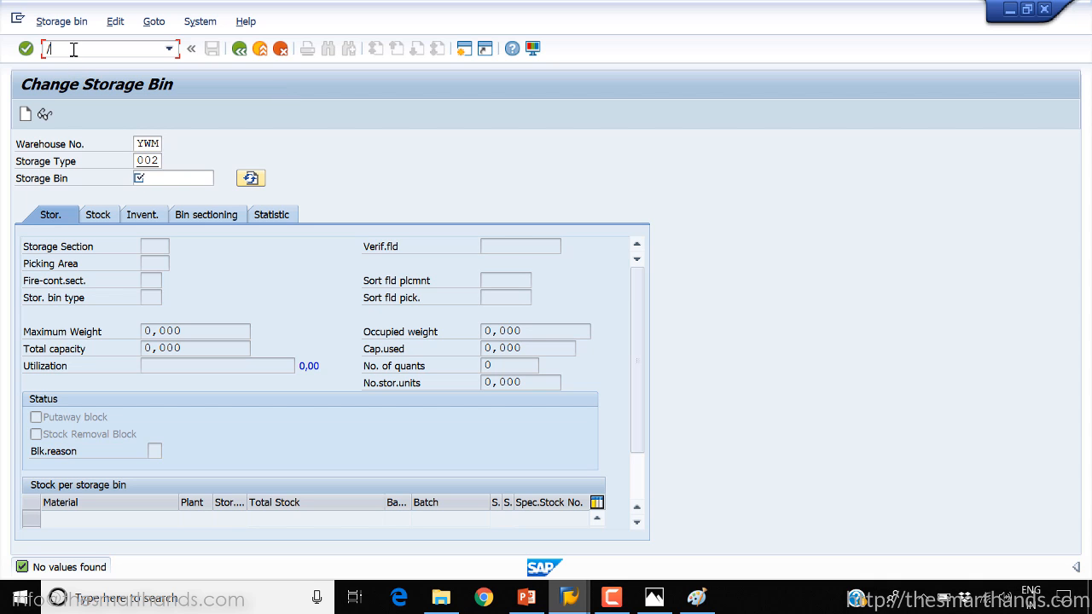
{"action": "type", "text": "NLS02N"}
{"action": "key", "text": "Return"}
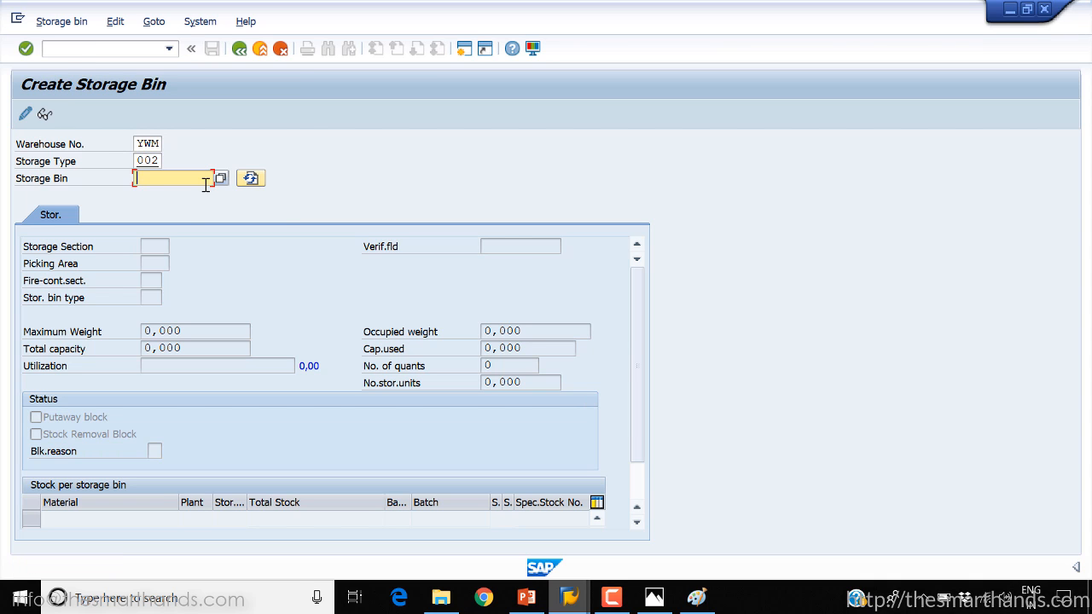
Create storage bin 01-01-01 in storage type 002 of warehouse YWM, assign it to storage section 001 Total section, and save it
{"action": "type", "text": "01"}
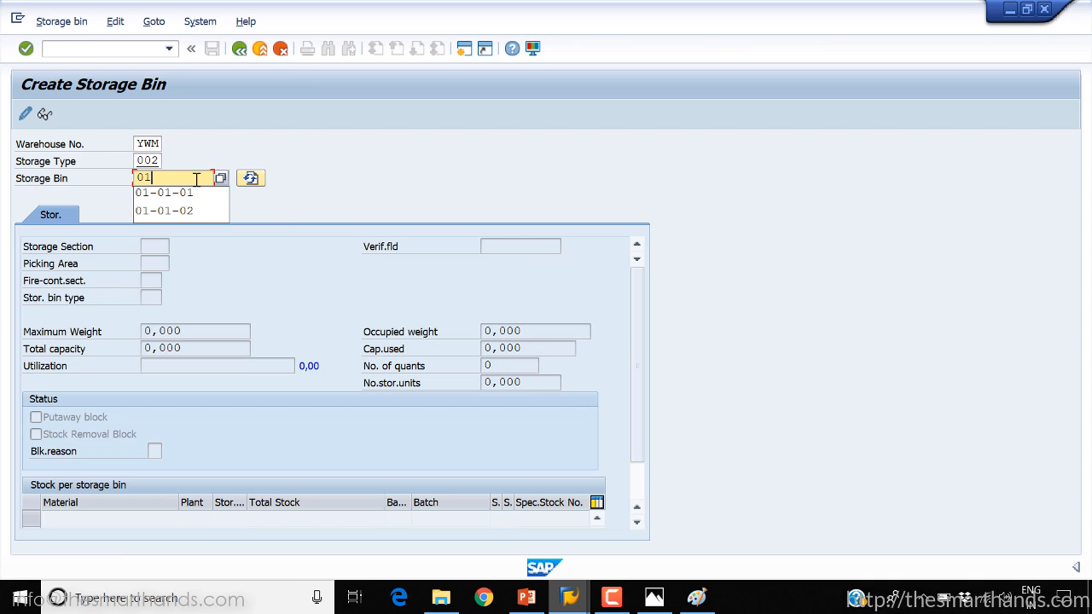
{"action": "key", "text": "Return"}
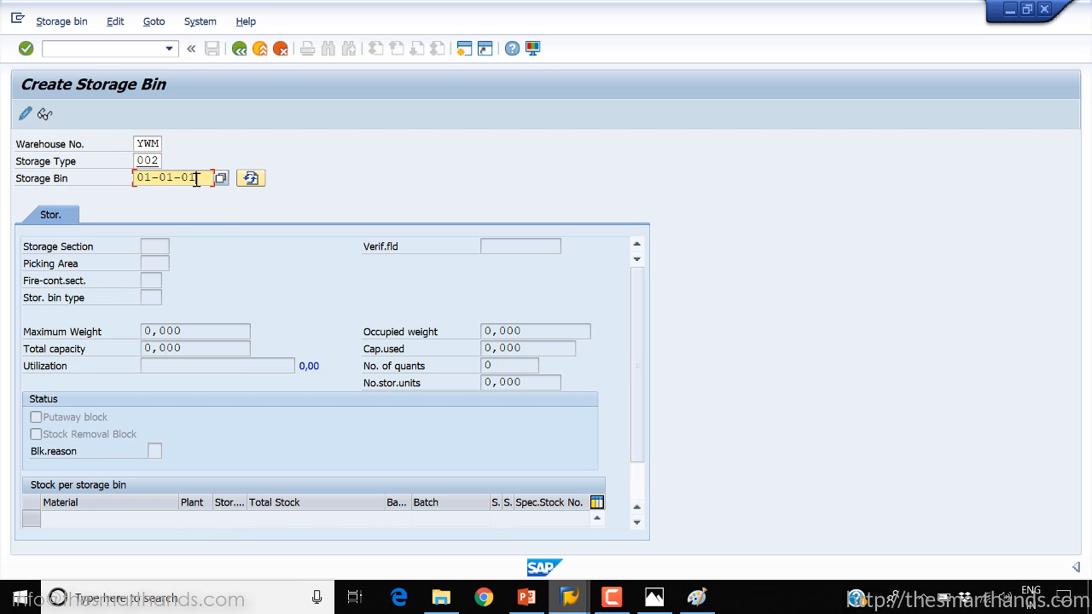
{"action": "key", "text": "Return"}
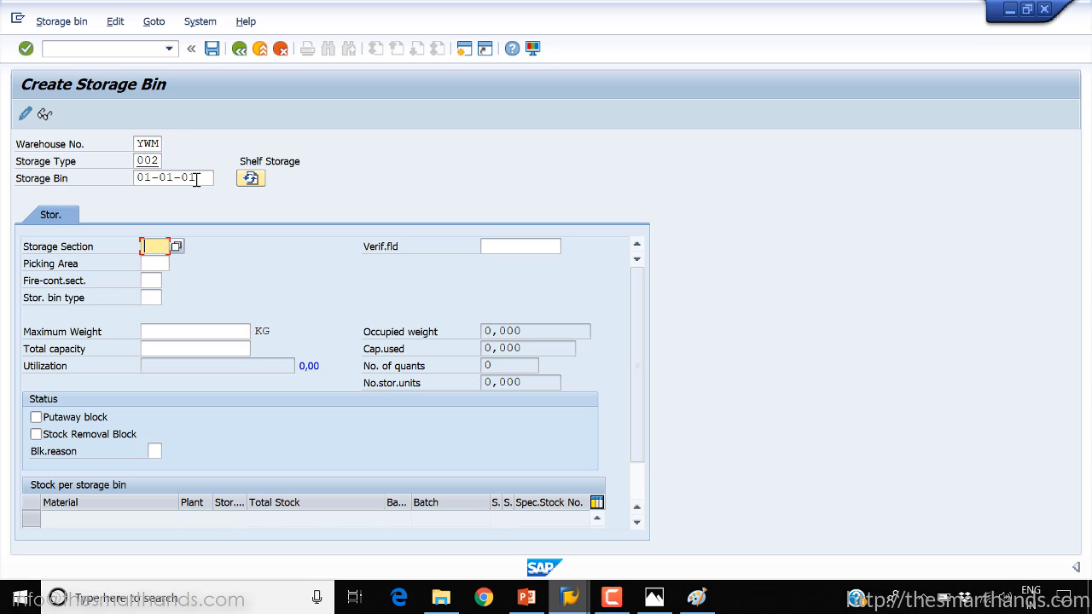
{"action": "left_click", "coordinate": [214, 49]}
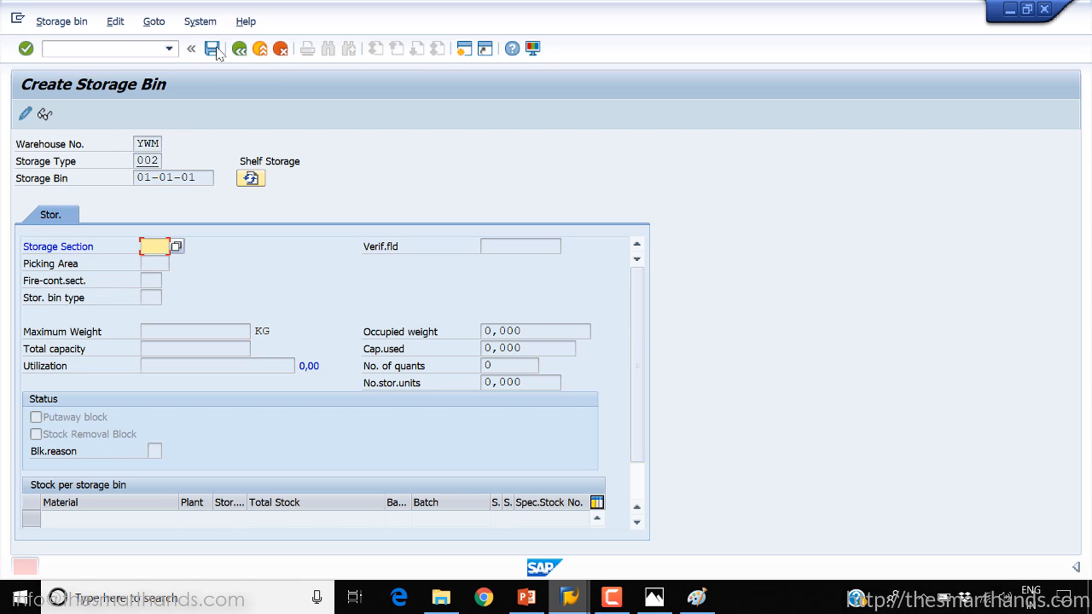
{"action": "left_click", "coordinate": [180, 247]}
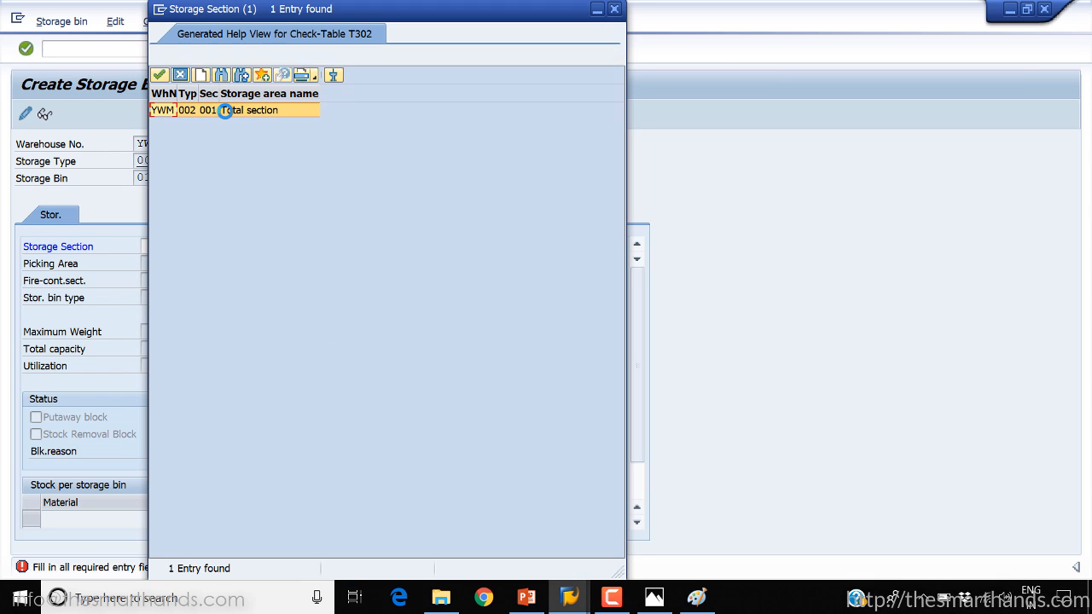
{"action": "double_click", "coordinate": [225, 109]}
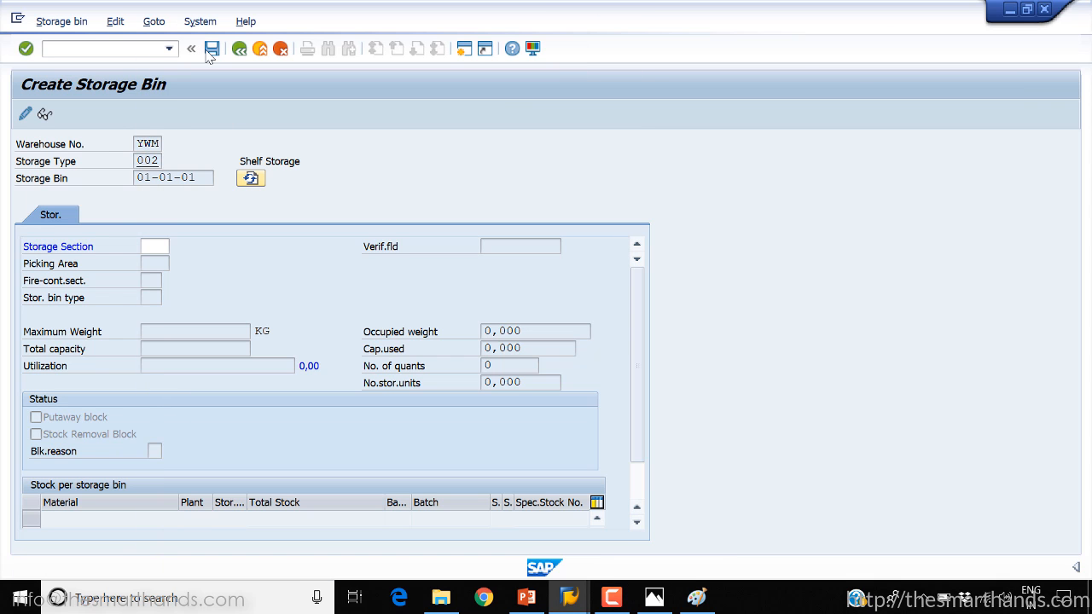
{"action": "left_click", "coordinate": [213, 48]}
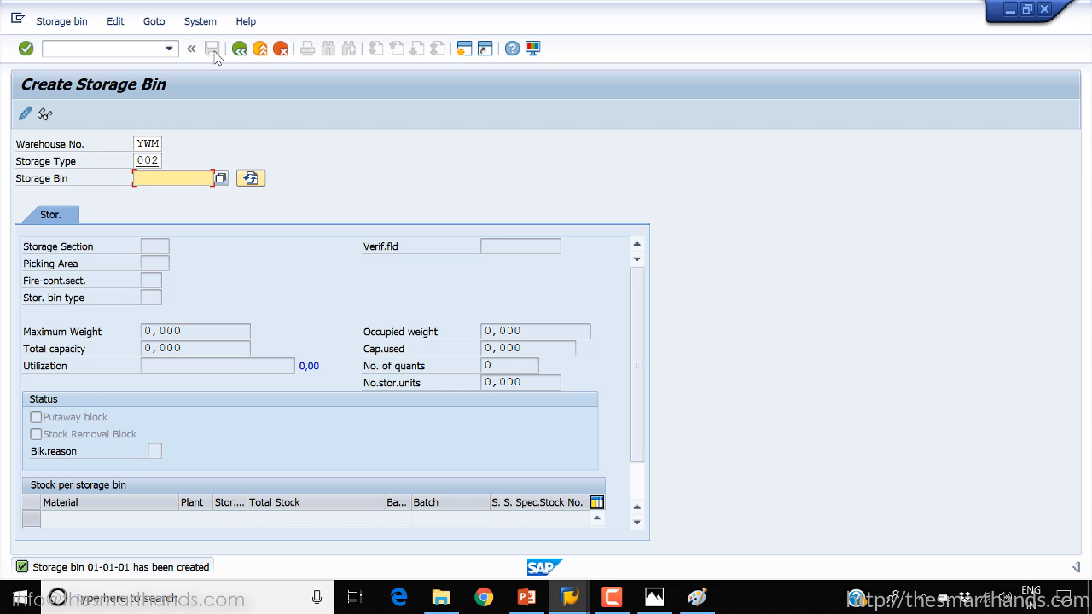
Switch to PowerPoint and present the "Creating a Storage Bin manually" slide as a slide show
{"action": "left_click", "coordinate": [531, 607]}
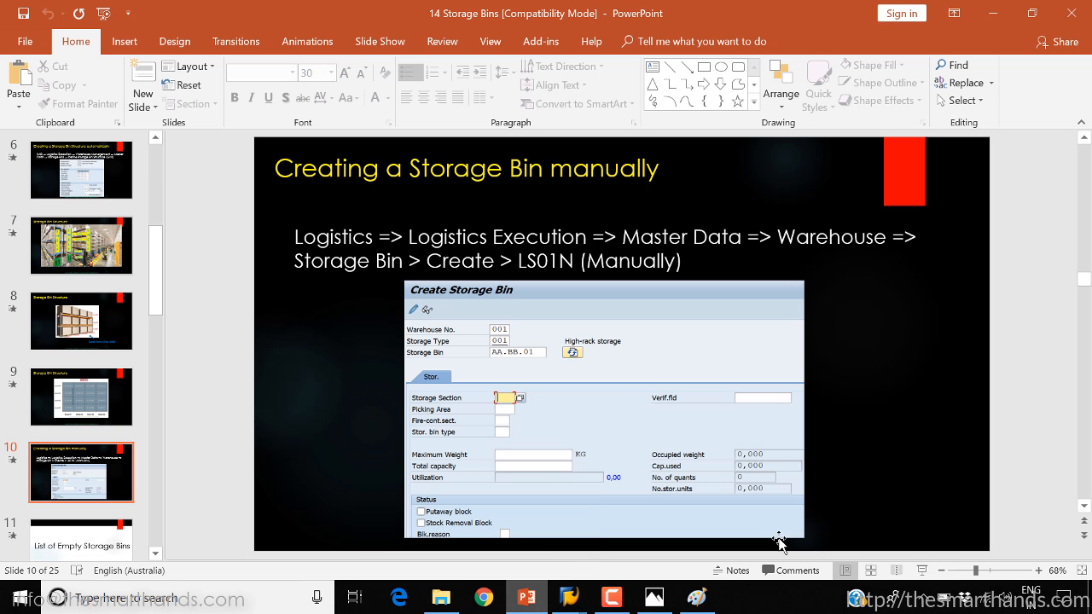
{"action": "left_click", "coordinate": [919, 570]}
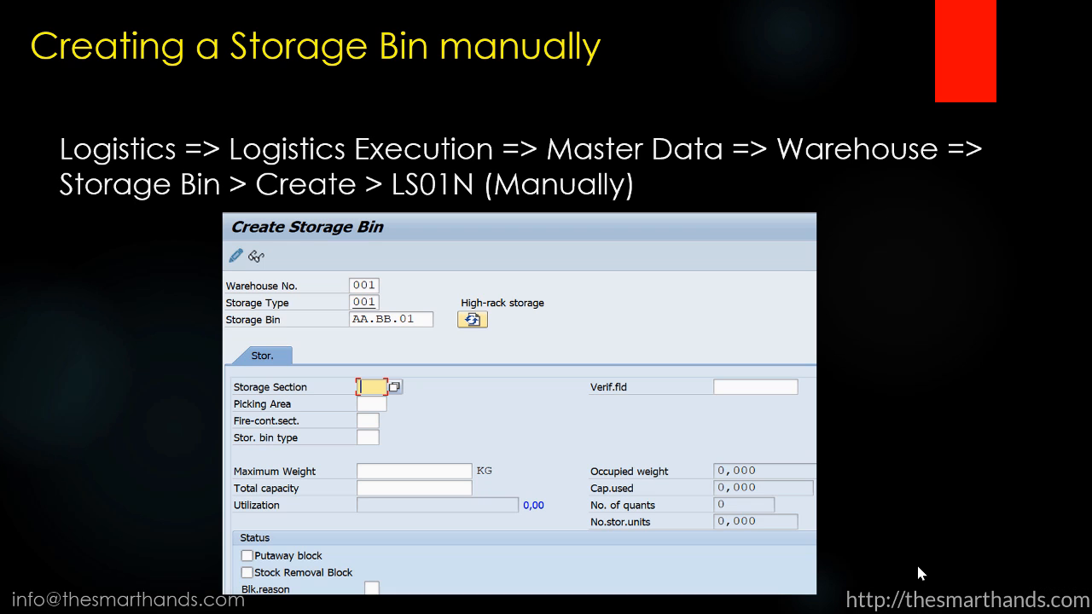
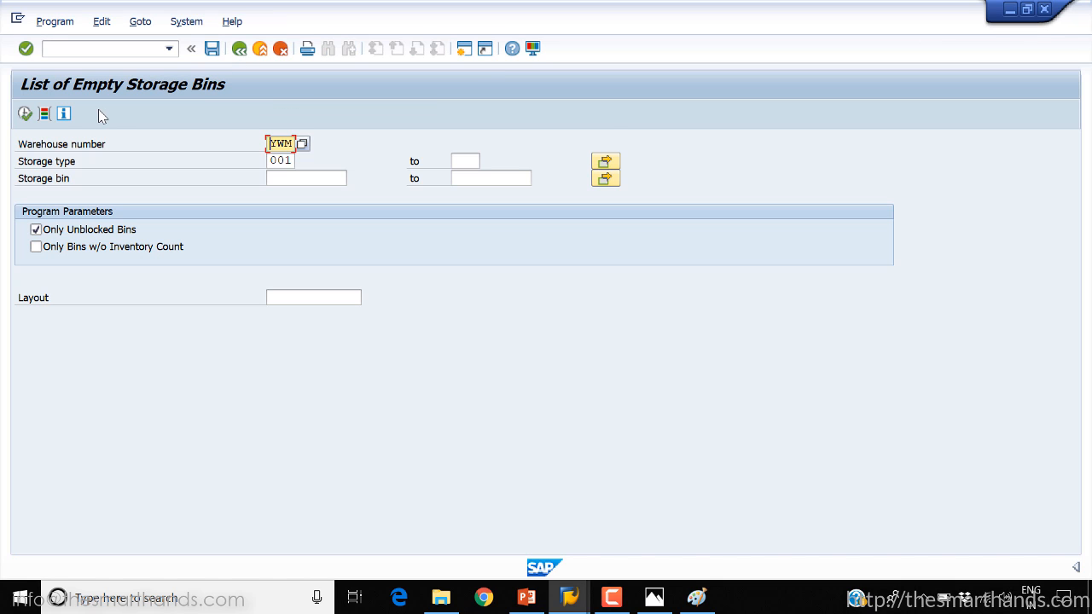
Run the empty storage bin list for storage type 001 in warehouse YWM, and rerun it for warehouse 001
{"action": "left_click", "coordinate": [25, 114]}
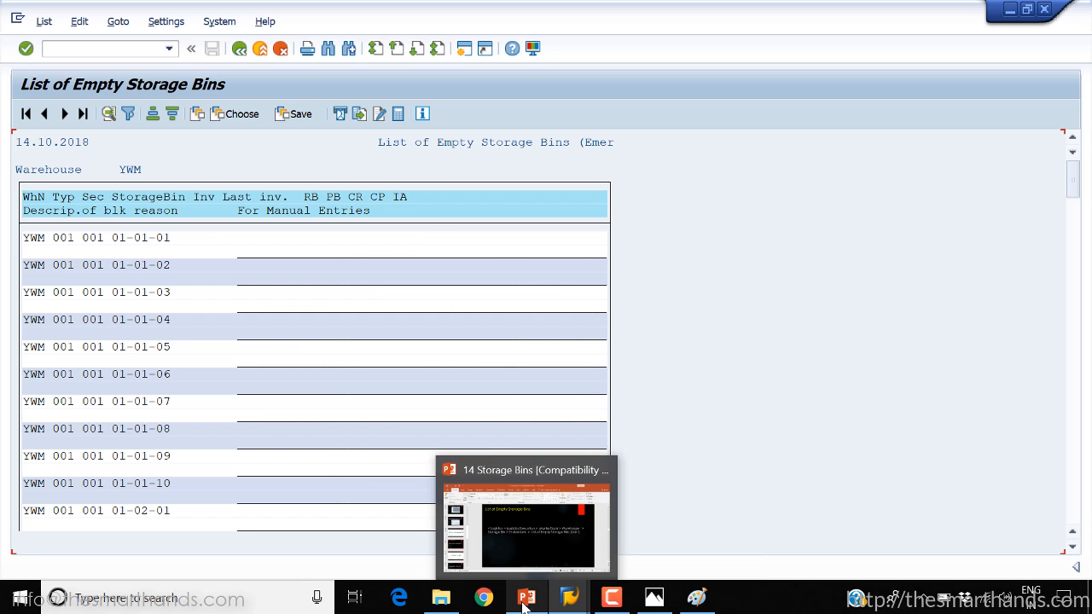
{"action": "left_click", "coordinate": [241, 49]}
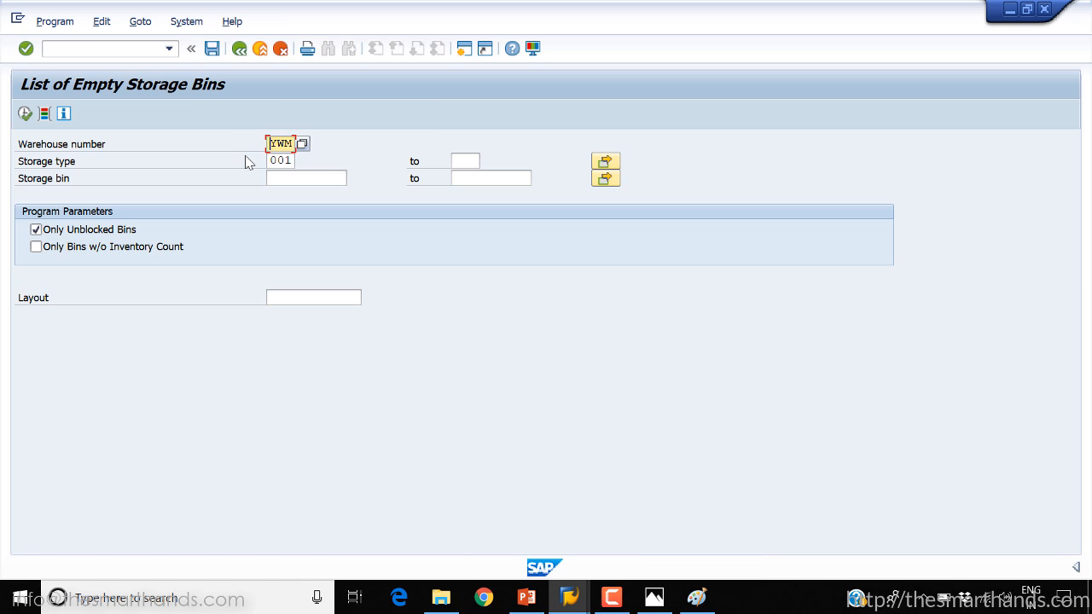
{"action": "key", "text": "Delete"}
{"action": "type", "text": "000"}
{"action": "key", "text": "BackSpace"}
{"action": "type", "text": "1"}
{"action": "left_click", "coordinate": [23, 116]}
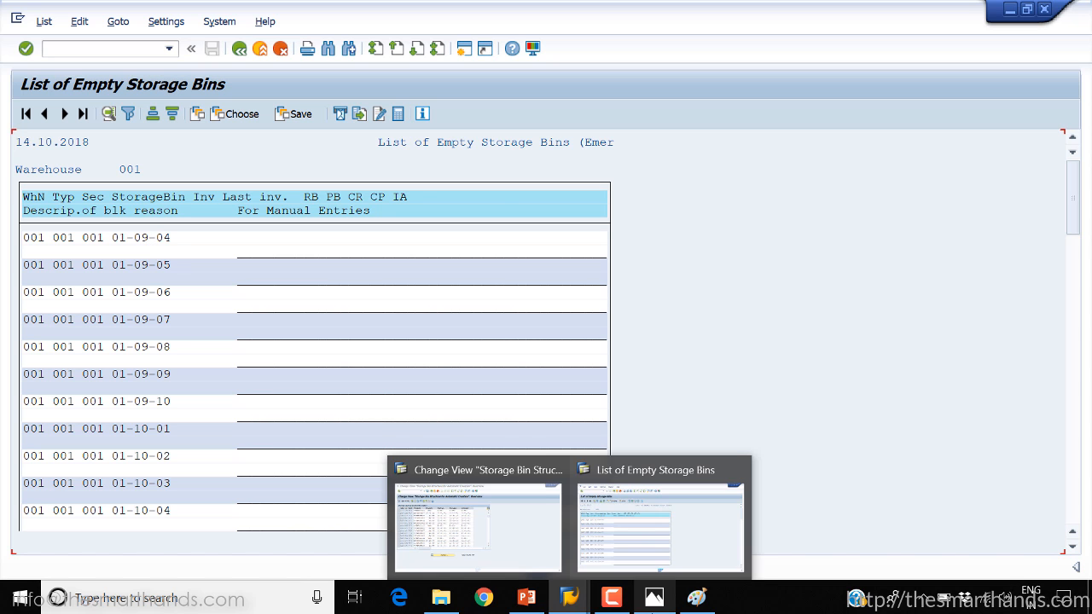
Switch to PowerPoint, present the slides from List of Empty Storage Bins to Bin Status Report, end the show and return to SAP
{"action": "mouse_move", "coordinate": [536, 608]}
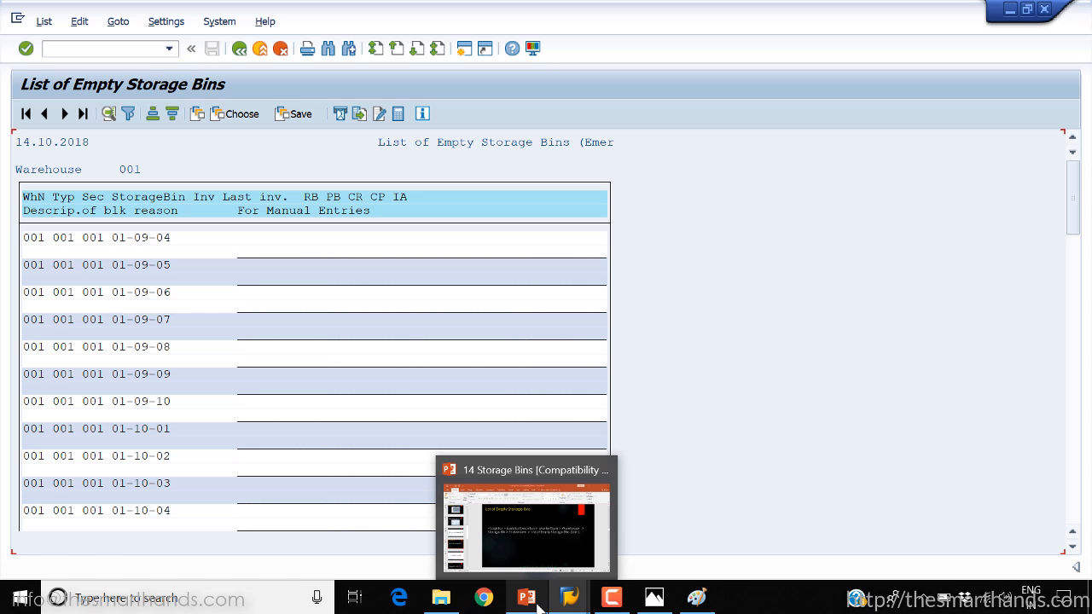
{"action": "left_click", "coordinate": [536, 602]}
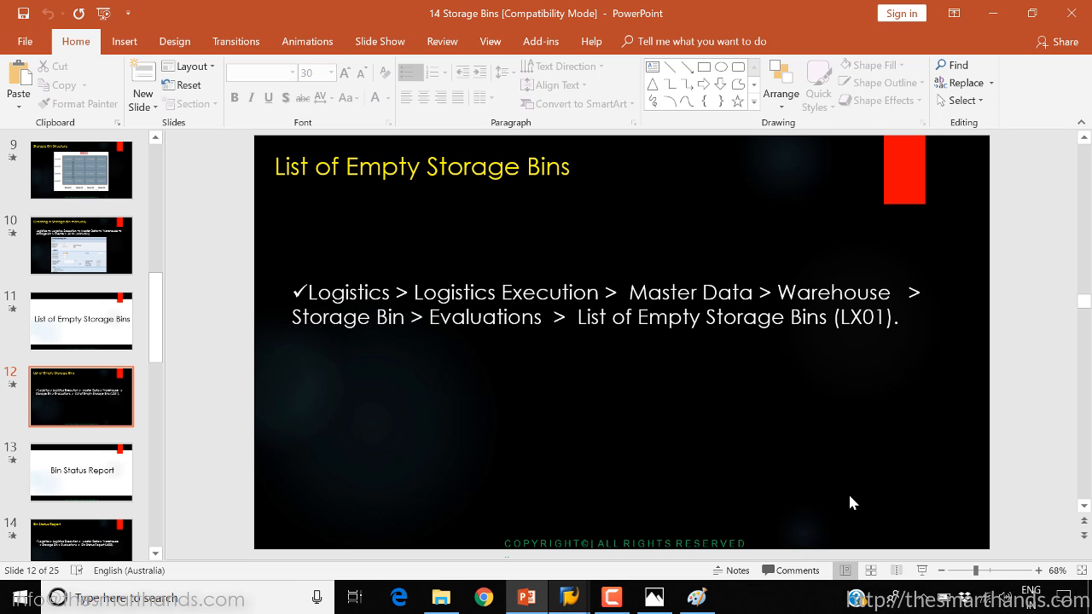
{"action": "left_click", "coordinate": [921, 570]}
{"action": "left_click", "coordinate": [926, 573]}
{"action": "left_click", "coordinate": [926, 574]}
{"action": "left_click", "coordinate": [926, 573]}
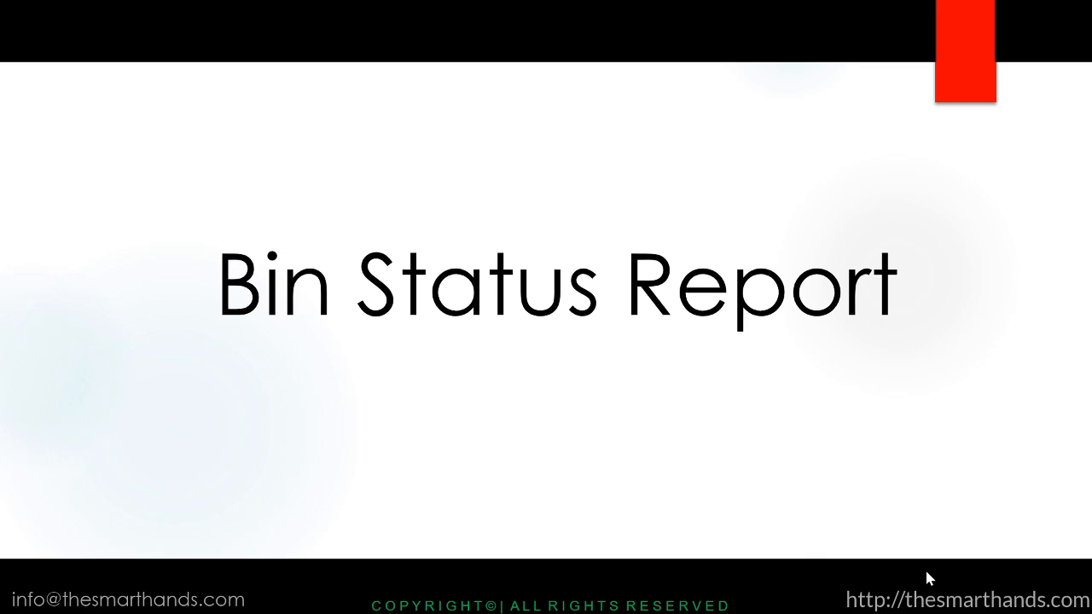
{"action": "left_click", "coordinate": [926, 579]}
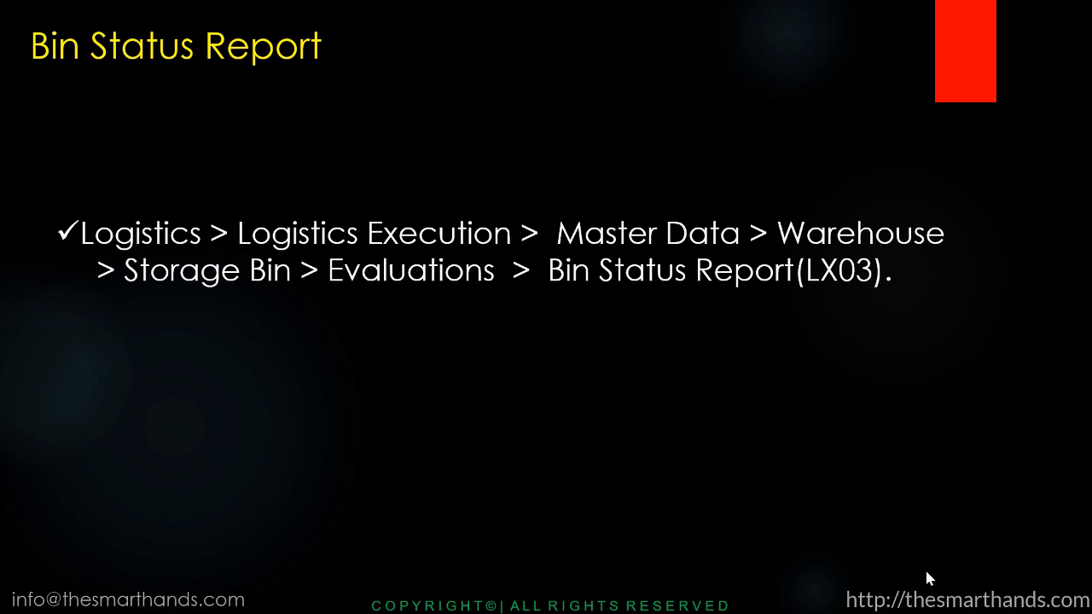
{"action": "key", "text": "Escape"}
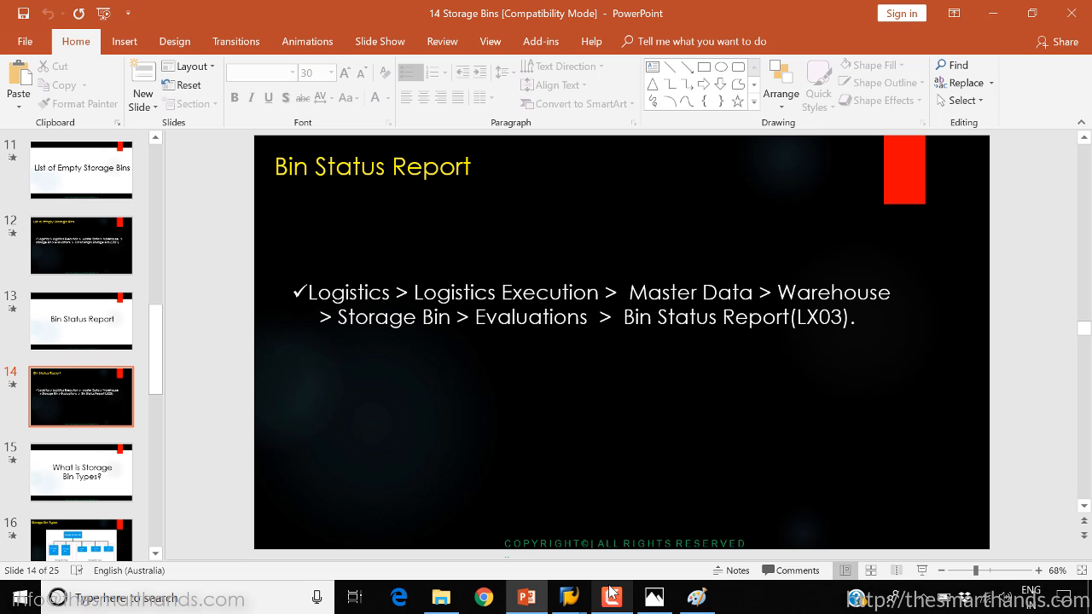
{"action": "left_click", "coordinate": [572, 594]}
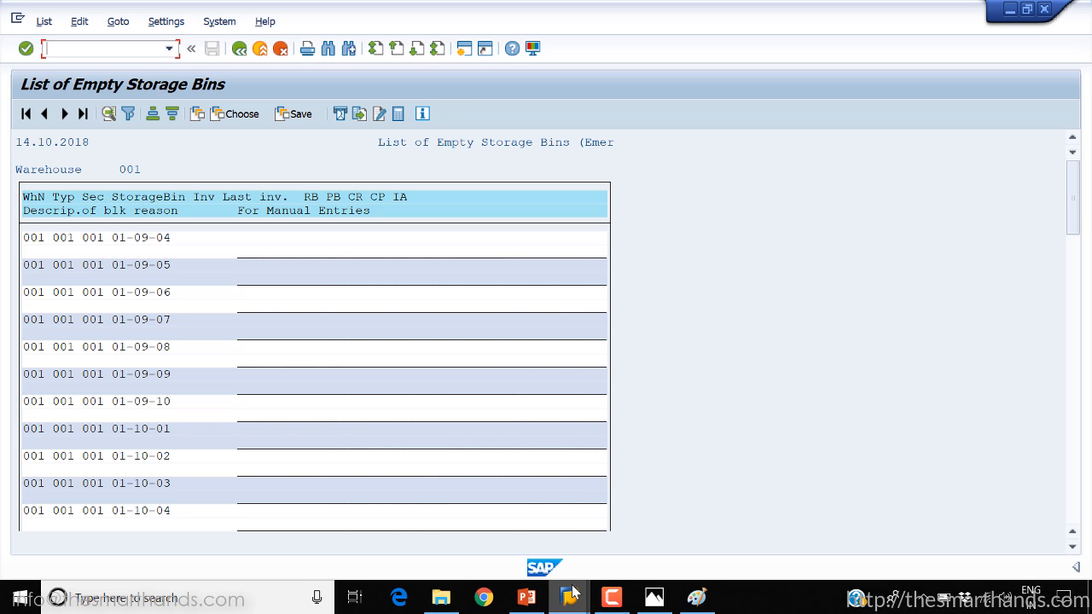
Close the Storage Bin Structure for Automatic Creation session and start the Bin Status Report transaction LX03 in place of the empty bin list
{"action": "mouse_move", "coordinate": [572, 593]}
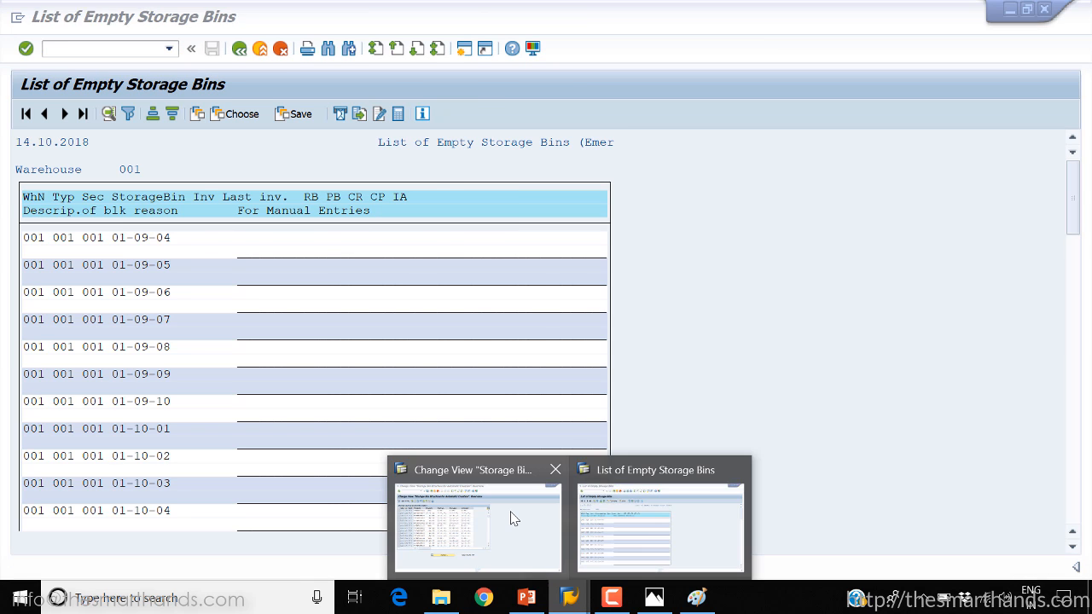
{"action": "left_click", "coordinate": [509, 517]}
{"action": "left_click", "coordinate": [1046, 11]}
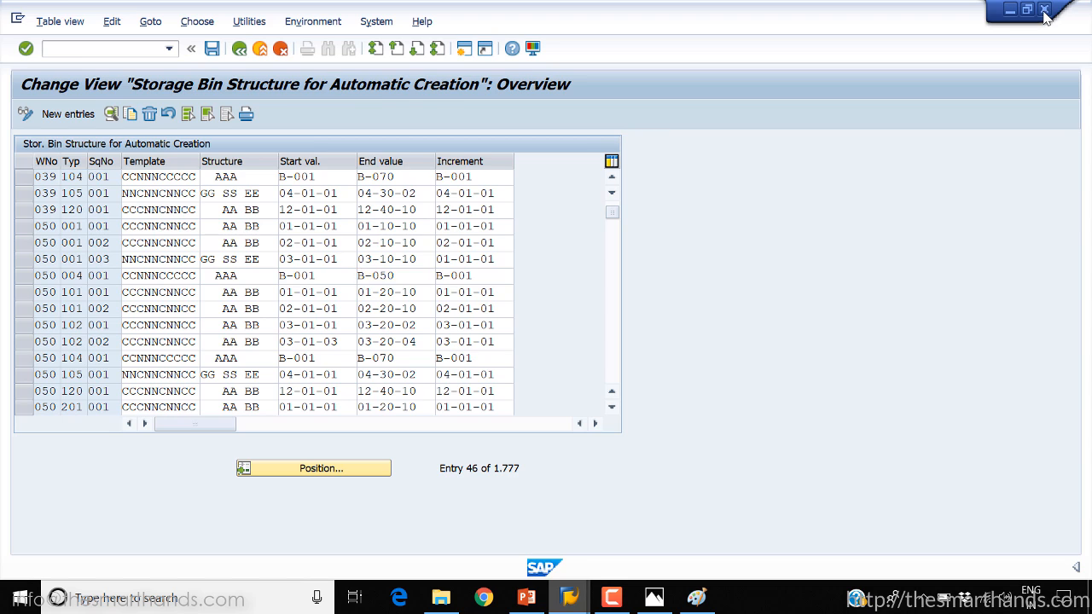
{"action": "left_click", "coordinate": [115, 46]}
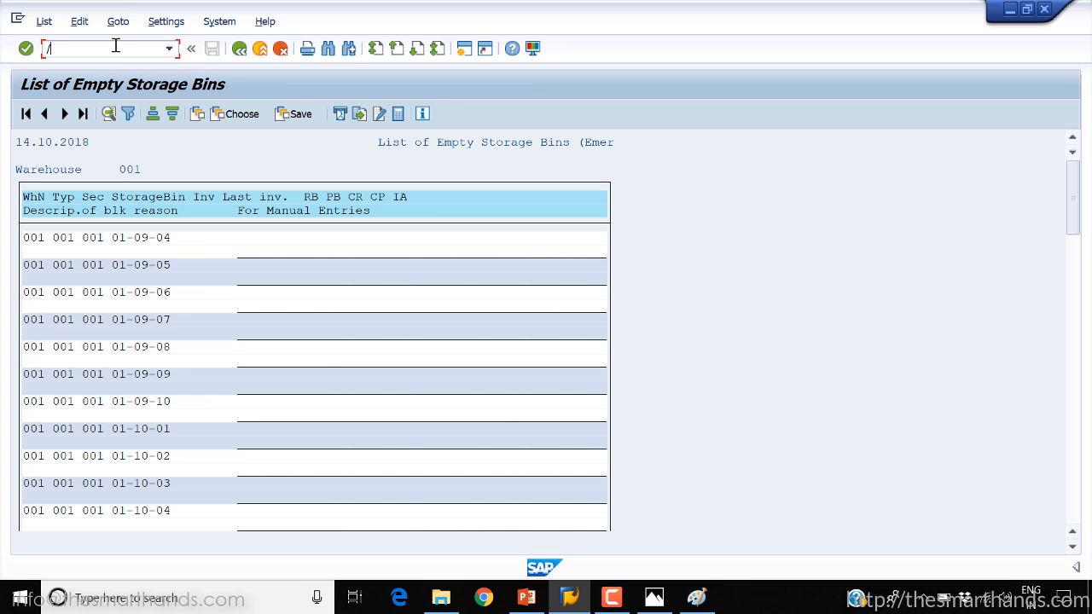
{"action": "type", "text": "/nlx03"}
{"action": "key", "text": "Return"}
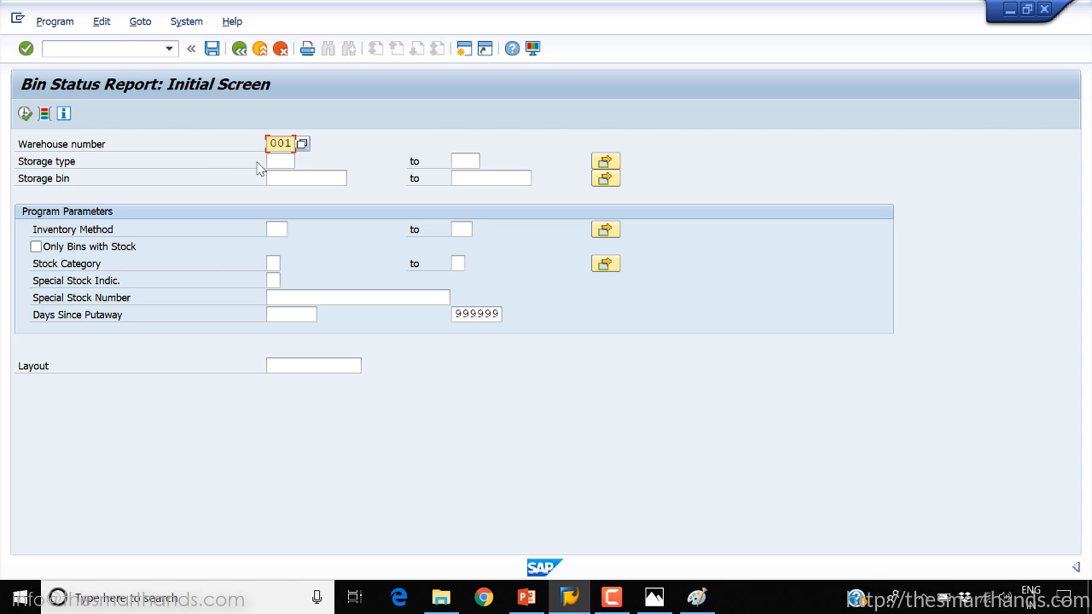
Run the Bin Status Report for warehouse 001 and storage type 001
{"action": "left_click", "coordinate": [281, 159]}
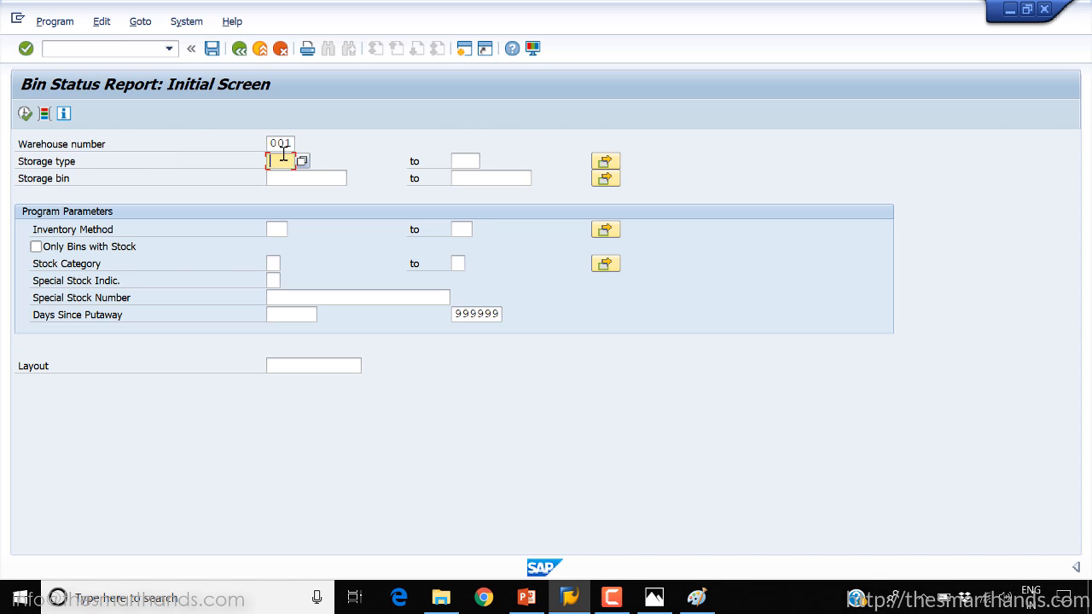
{"action": "left_click_drag", "start_coordinate": [270, 143], "coordinate": [304, 147]}
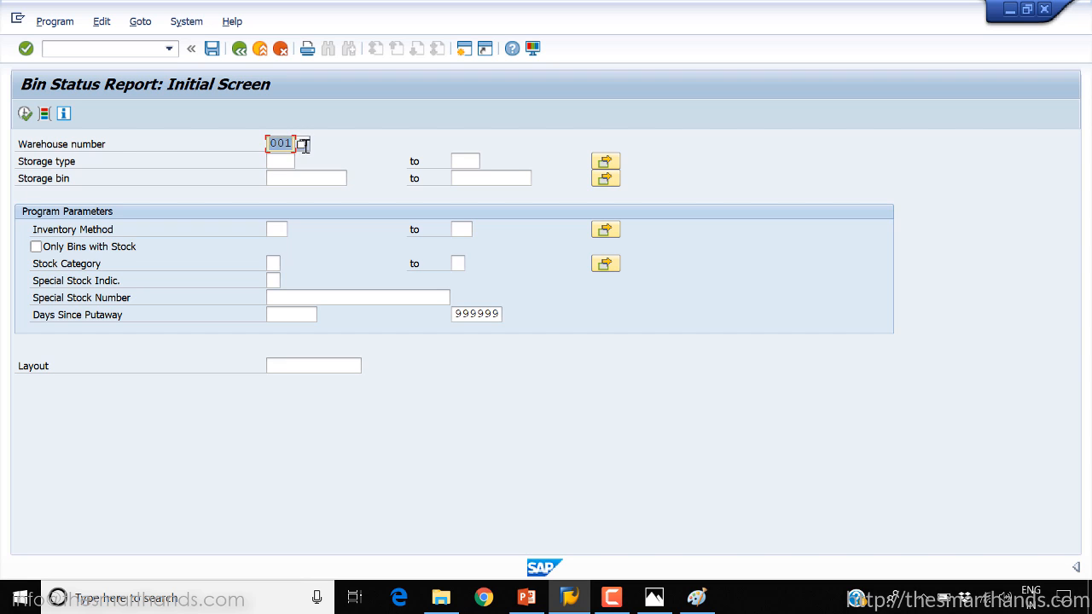
{"action": "left_click", "coordinate": [281, 164]}
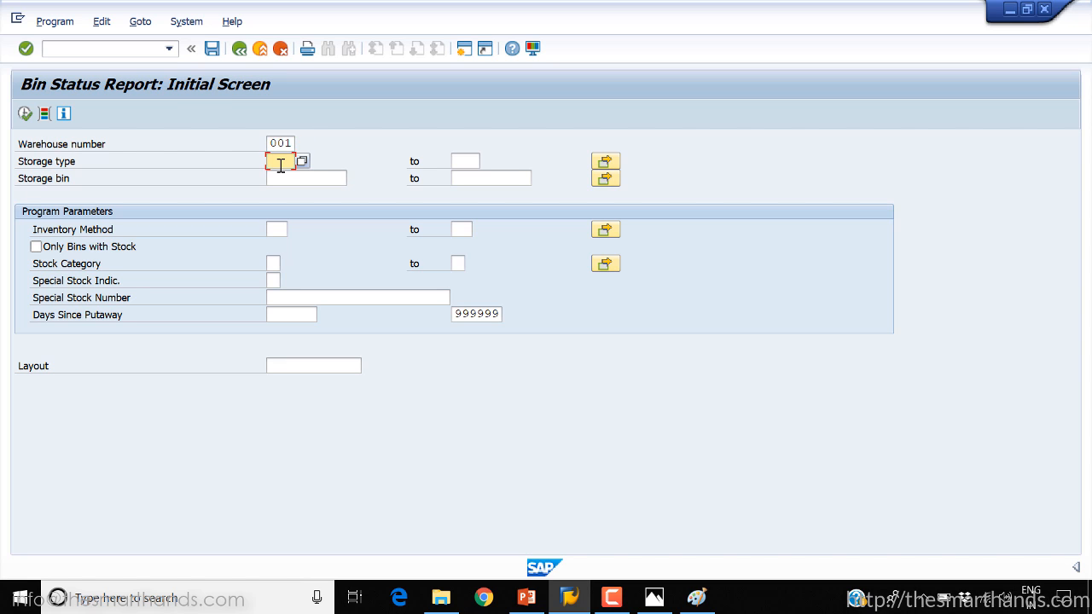
{"action": "type", "text": "001"}
{"action": "left_click", "coordinate": [25, 114]}
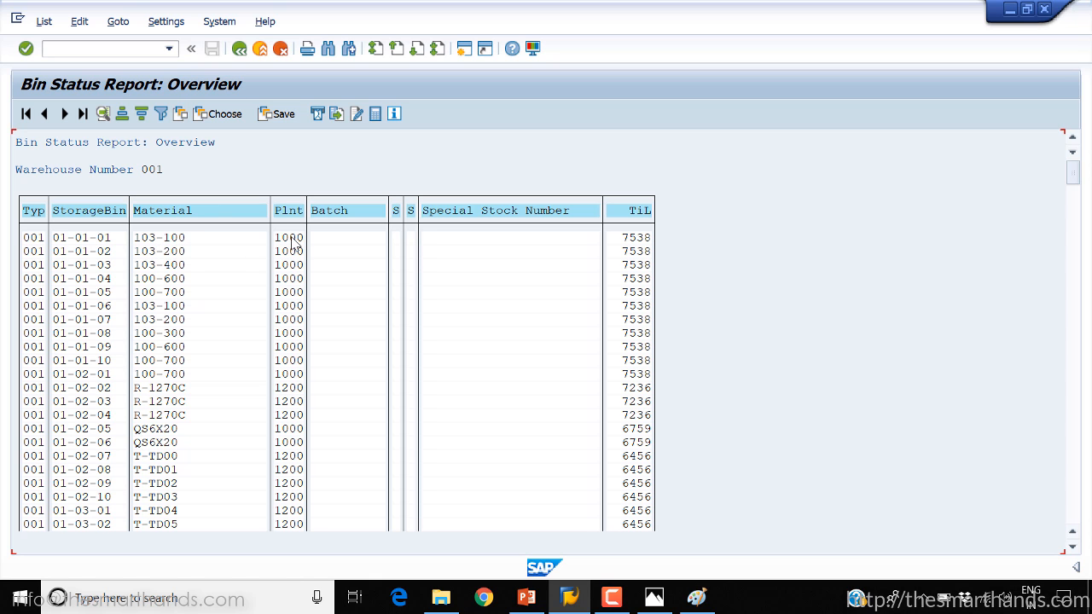
Display storage bin 01-01-01, examine its stock and the possible storage locations for plant 1000, and return to the report
{"action": "double_click", "coordinate": [77, 239]}
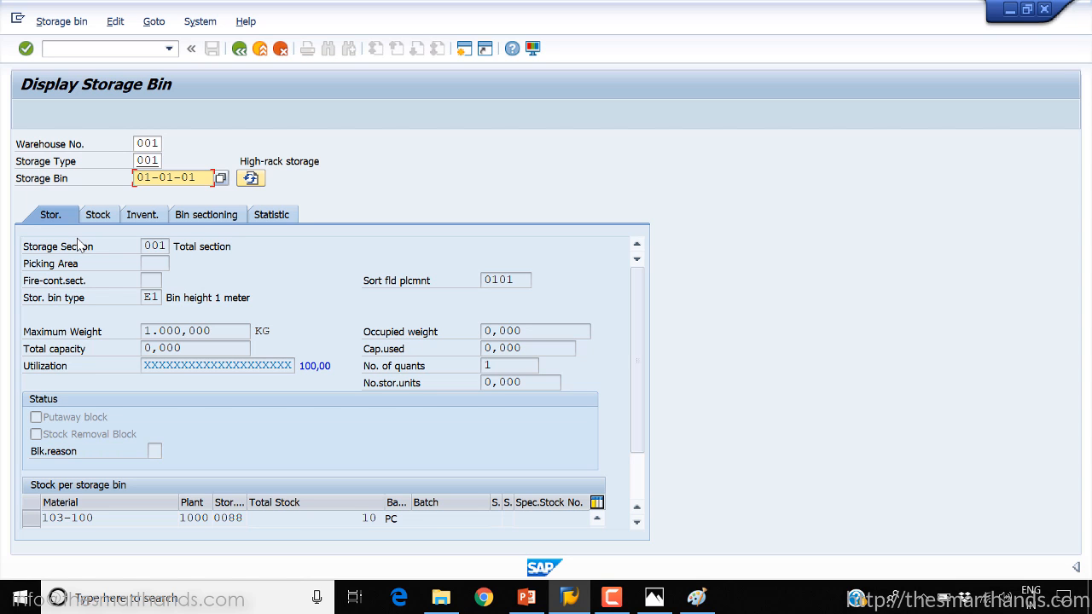
{"action": "left_click", "coordinate": [636, 524]}
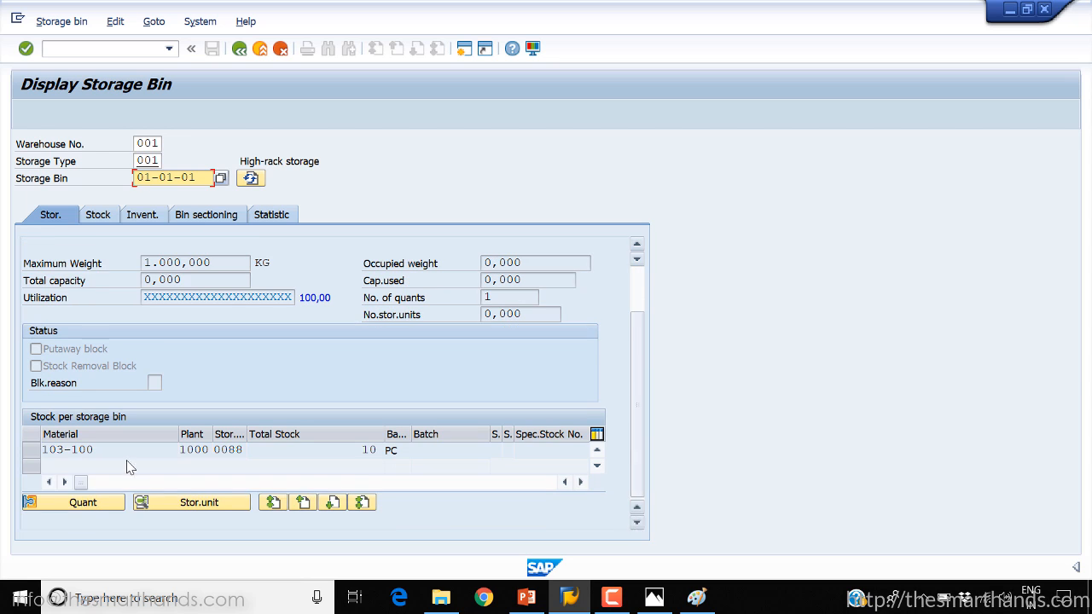
{"action": "left_click", "coordinate": [34, 455]}
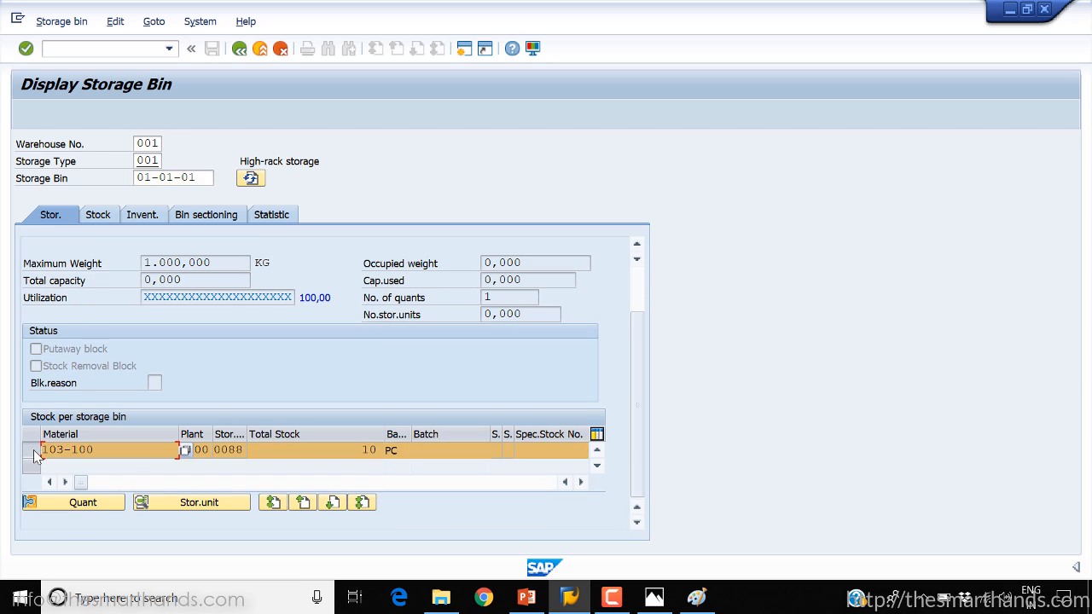
{"action": "double_click", "coordinate": [227, 453]}
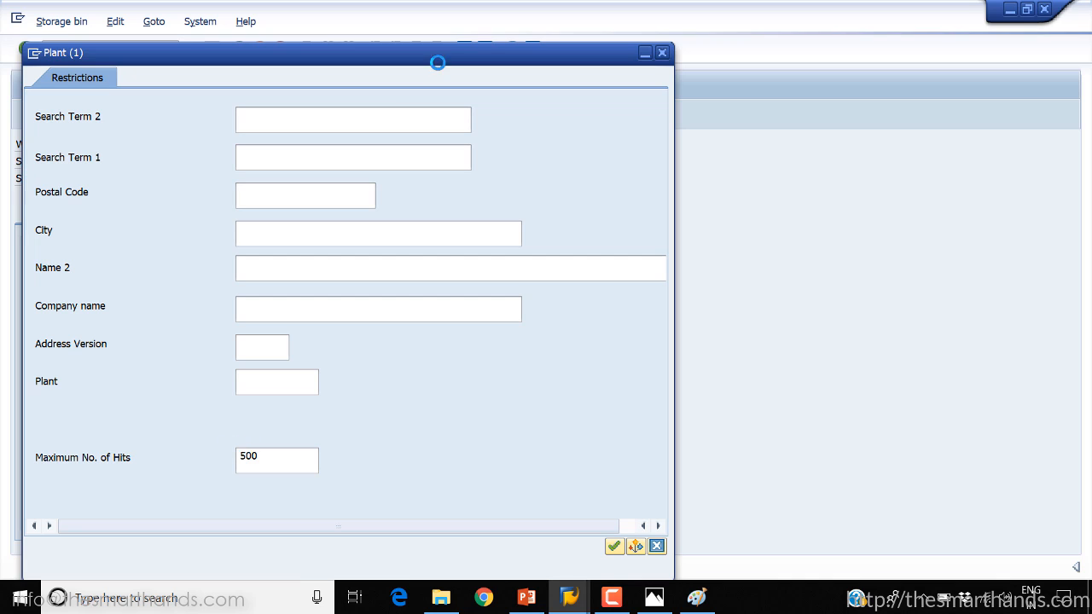
{"action": "left_click", "coordinate": [661, 52]}
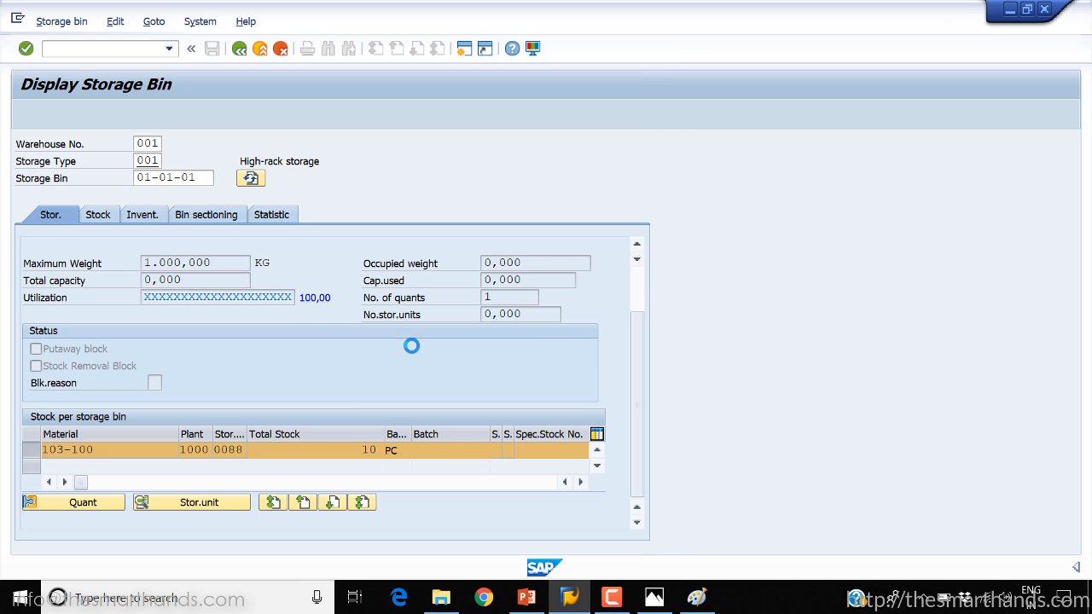
{"action": "left_click", "coordinate": [237, 449]}
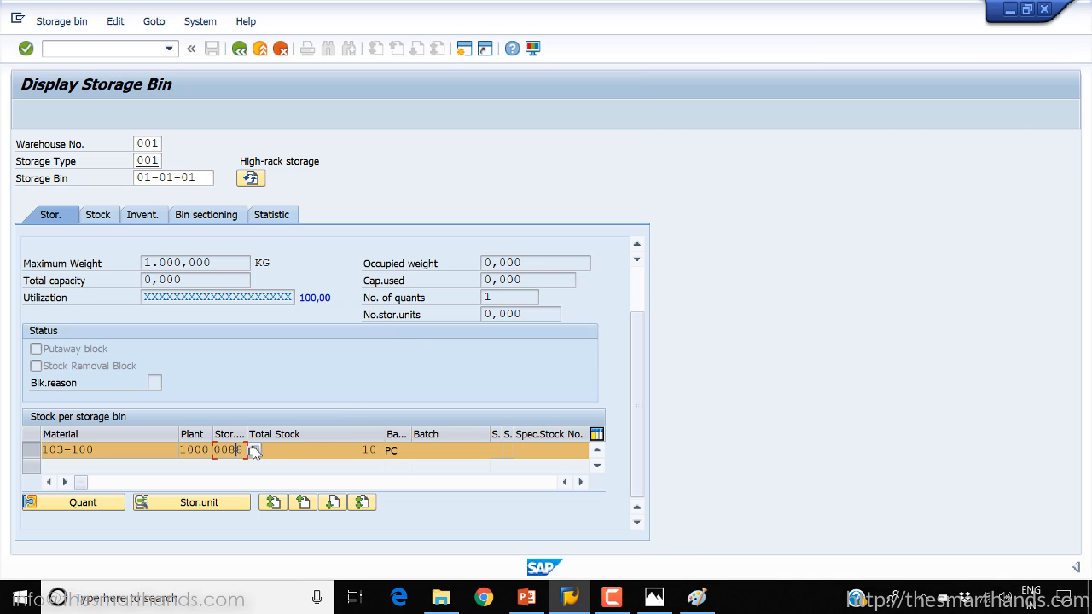
{"action": "left_click", "coordinate": [254, 451]}
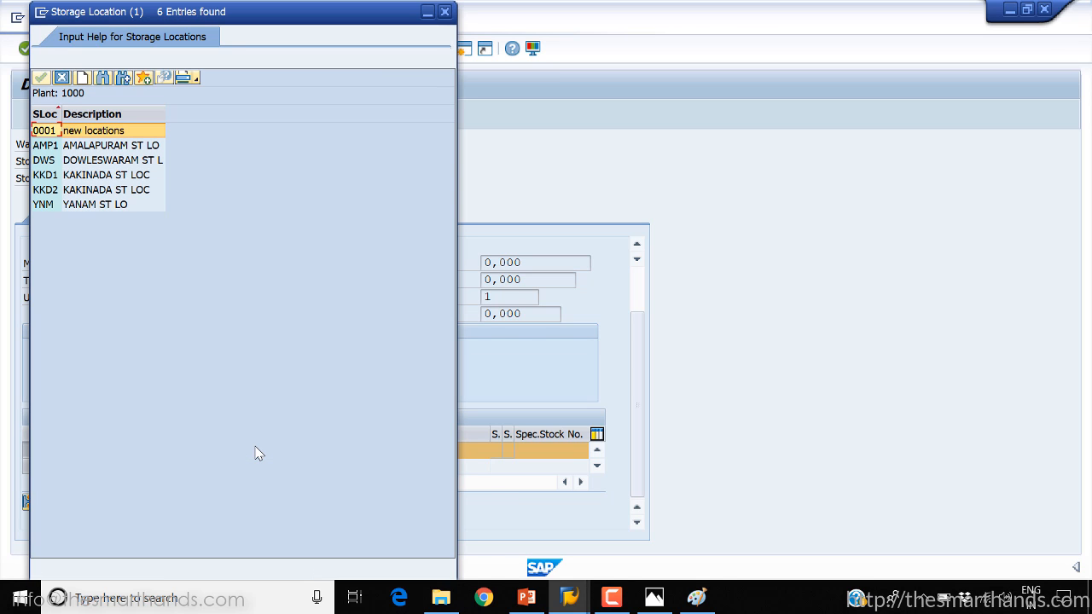
{"action": "left_click", "coordinate": [445, 11]}
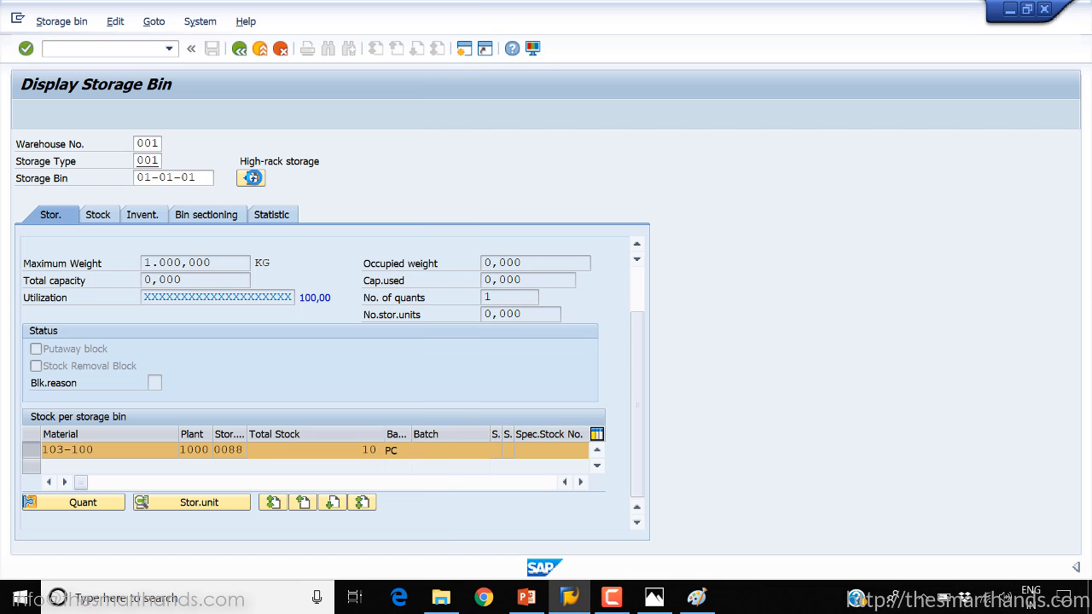
{"action": "left_click", "coordinate": [239, 49]}
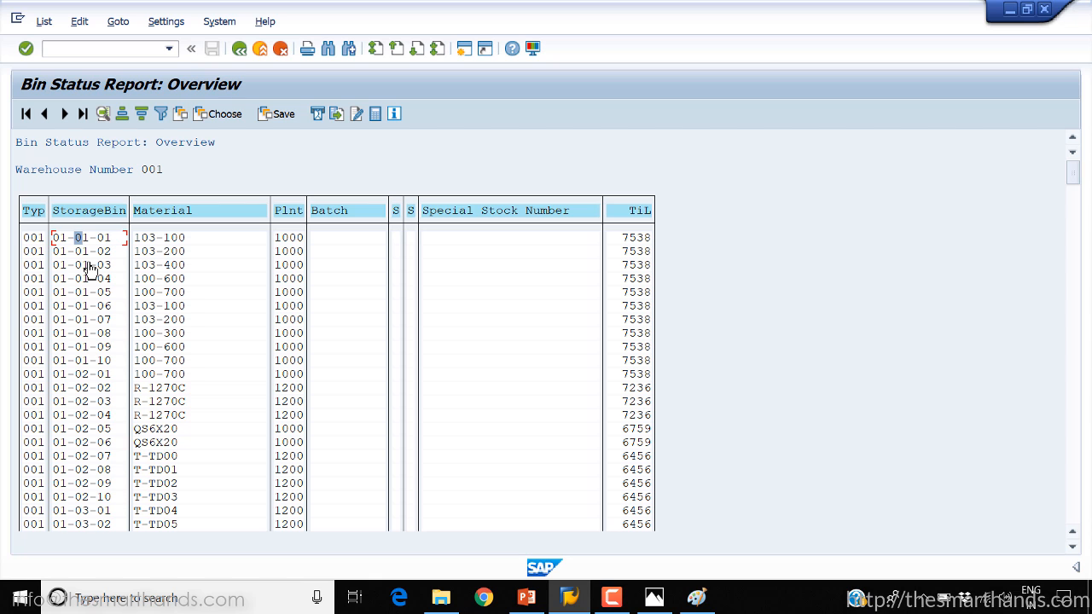
Display the quant of material 103-400 in bin 01-01-03, return to the report and look through its further bins
{"action": "double_click", "coordinate": [162, 269]}
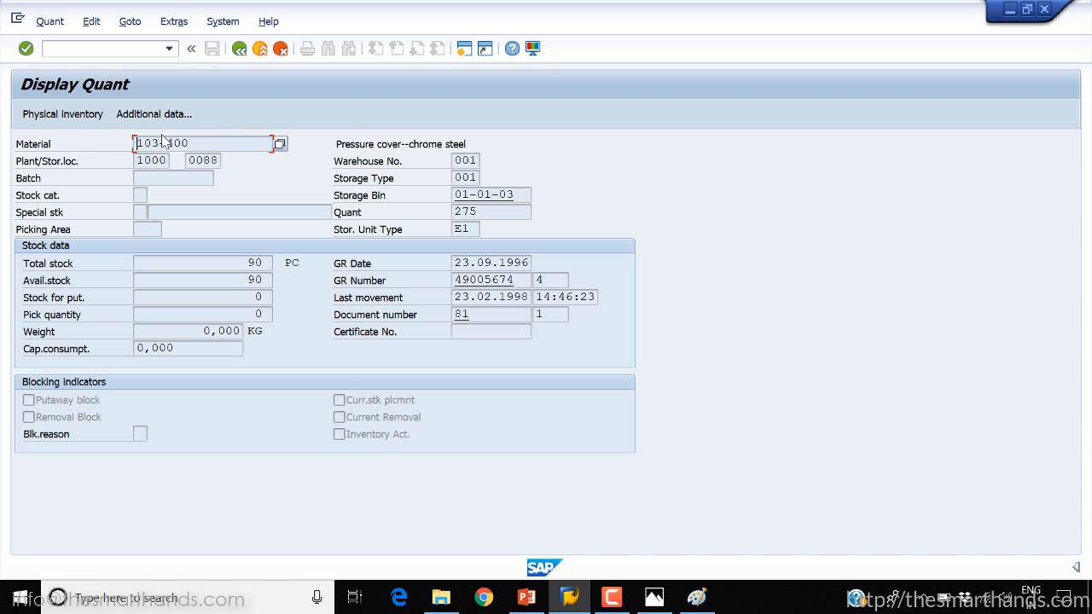
{"action": "left_click", "coordinate": [238, 51]}
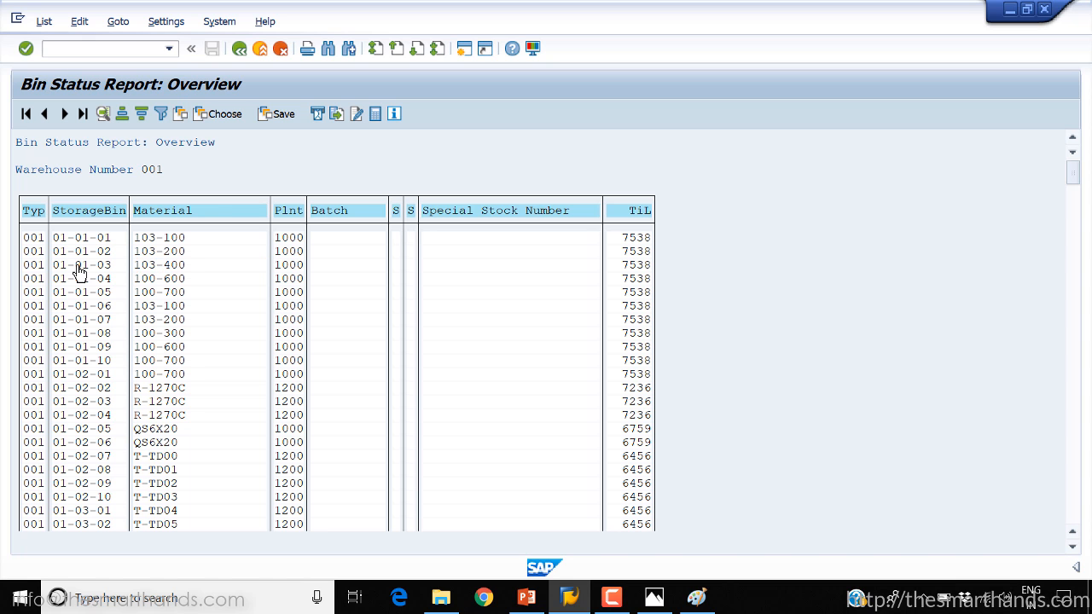
{"action": "scroll", "coordinate": [78, 271], "scroll_direction": "down", "scroll_amount": 10}
{"action": "scroll", "coordinate": [79, 270], "scroll_direction": "down", "scroll_amount": 15}
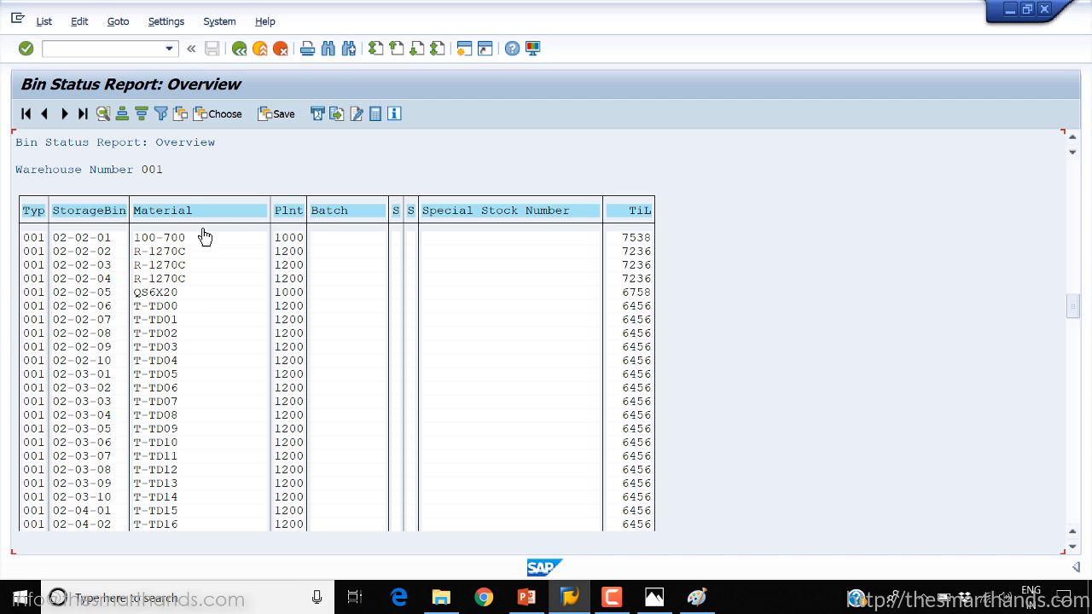
Rerun the Bin Status Report for warehouse YWM with storage type 001 and look through its bins
{"action": "left_click", "coordinate": [239, 49]}
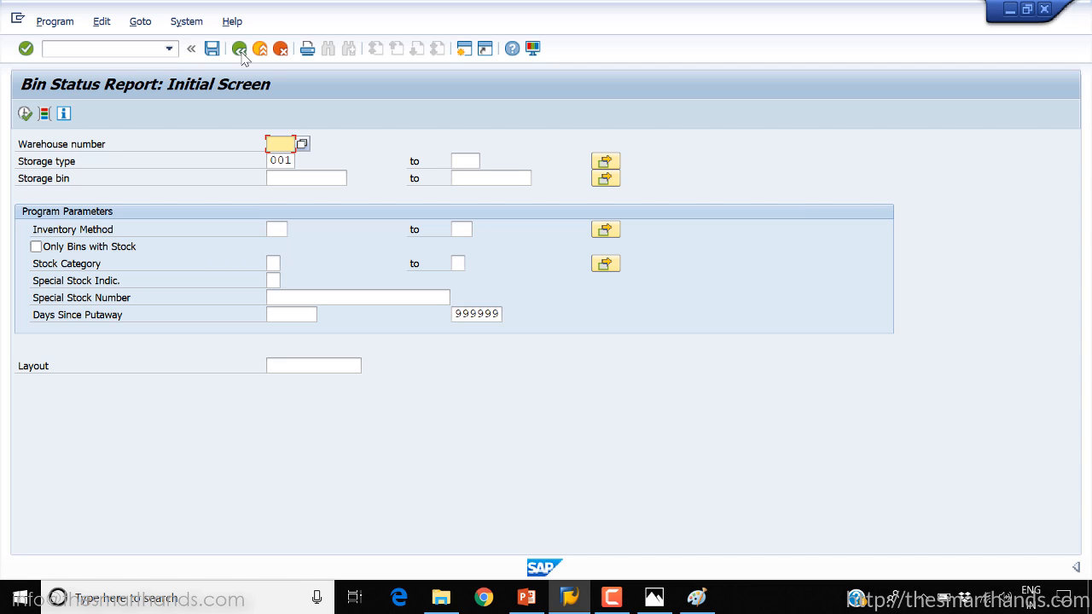
{"action": "type", "text": "y"}
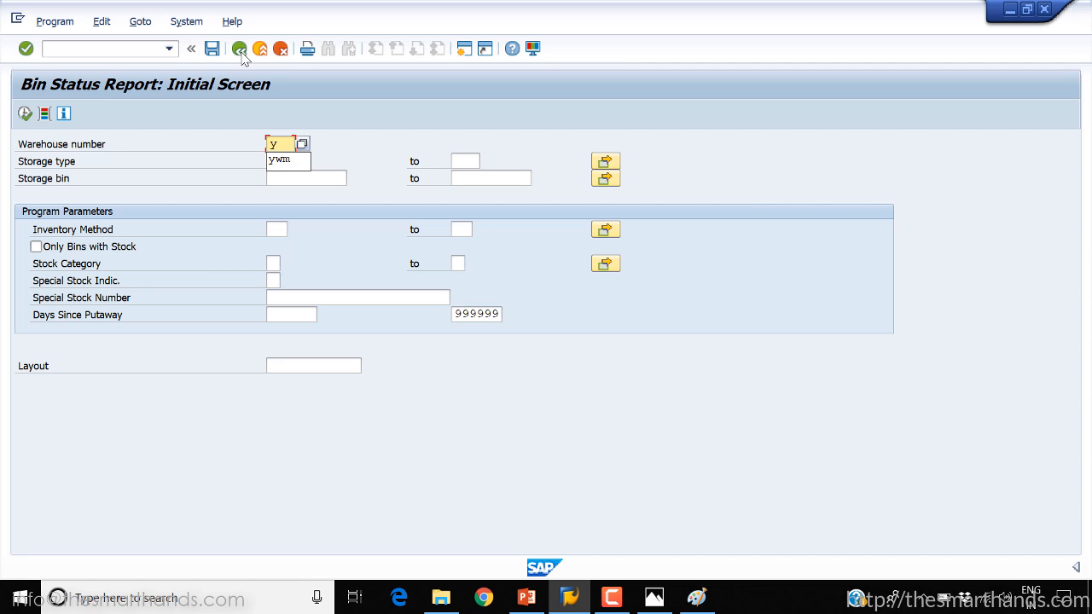
{"action": "type", "text": "wm"}
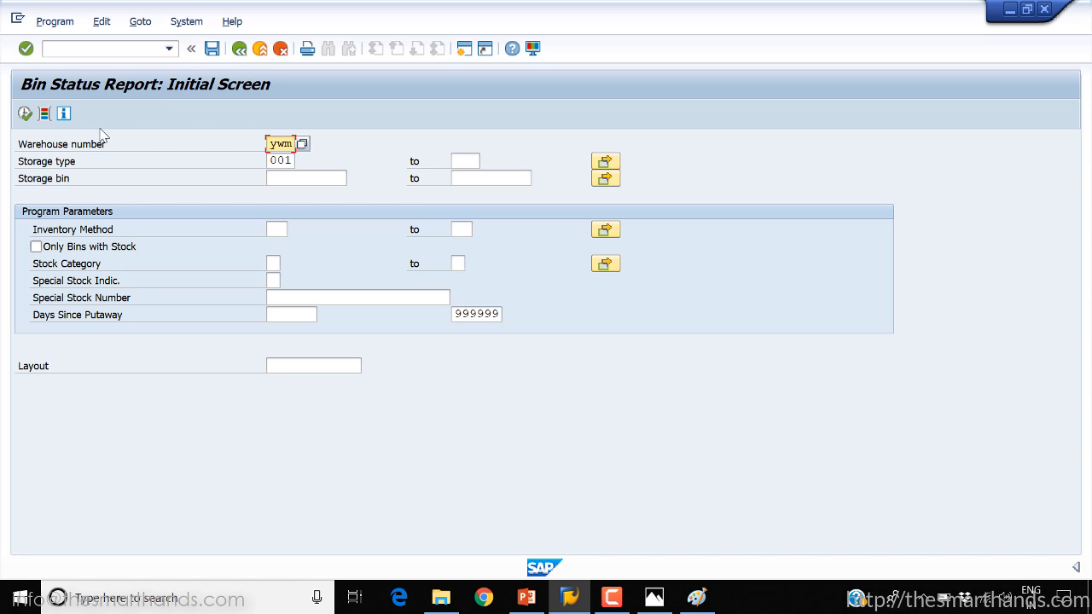
{"action": "left_click", "coordinate": [25, 114]}
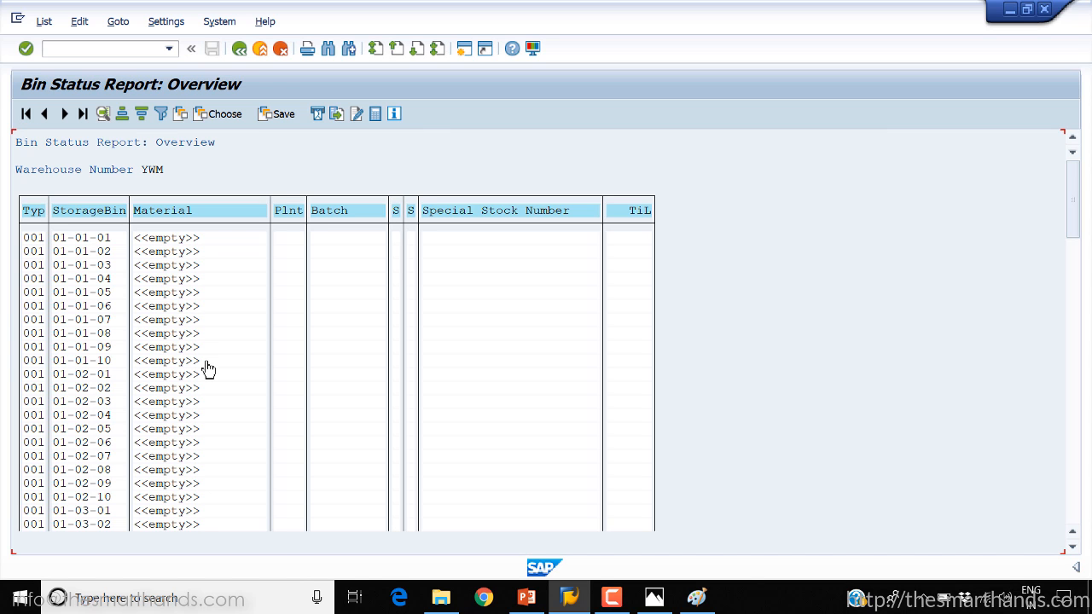
{"action": "scroll", "coordinate": [208, 369], "scroll_direction": "down", "scroll_amount": 15}
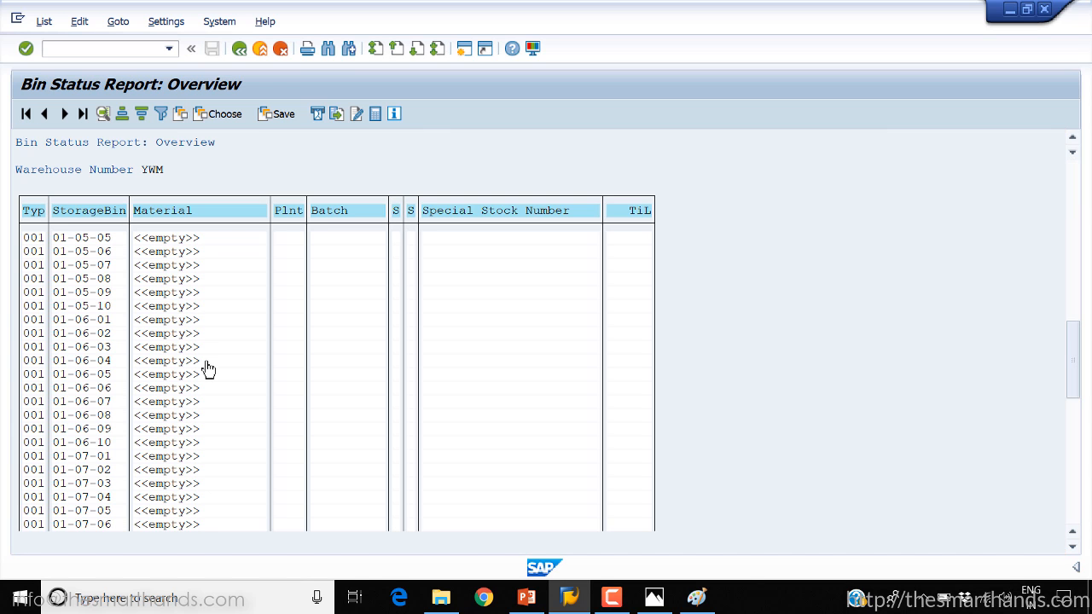
Look through the remaining YWM bins in the report, switch to PowerPoint and briefly present the "What is Storage Bin Types?" slide
{"action": "scroll", "coordinate": [208, 368], "scroll_direction": "down", "scroll_amount": 7}
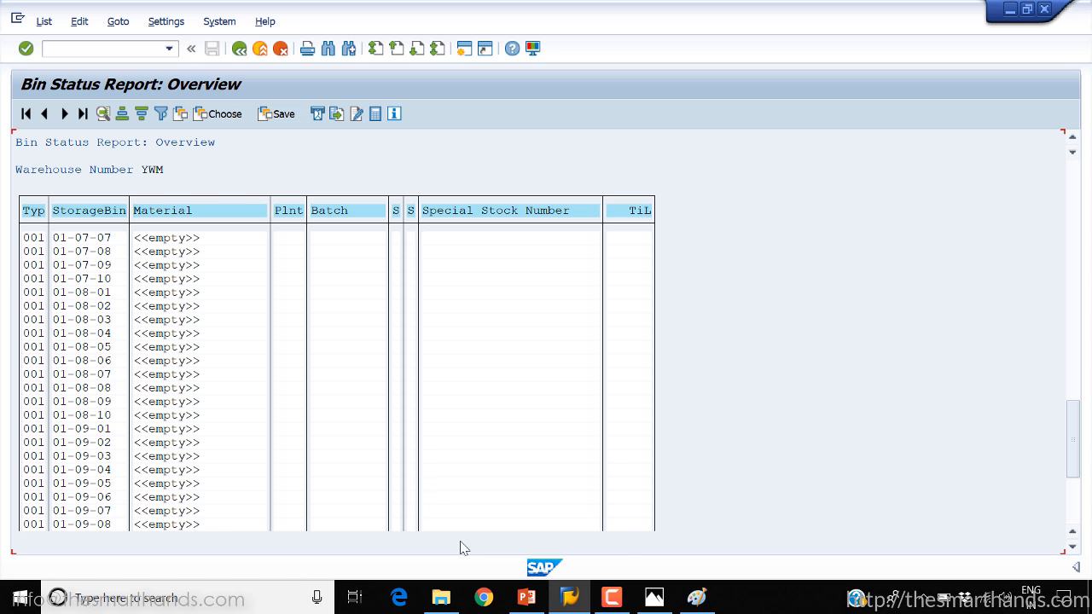
{"action": "mouse_move", "coordinate": [526, 590]}
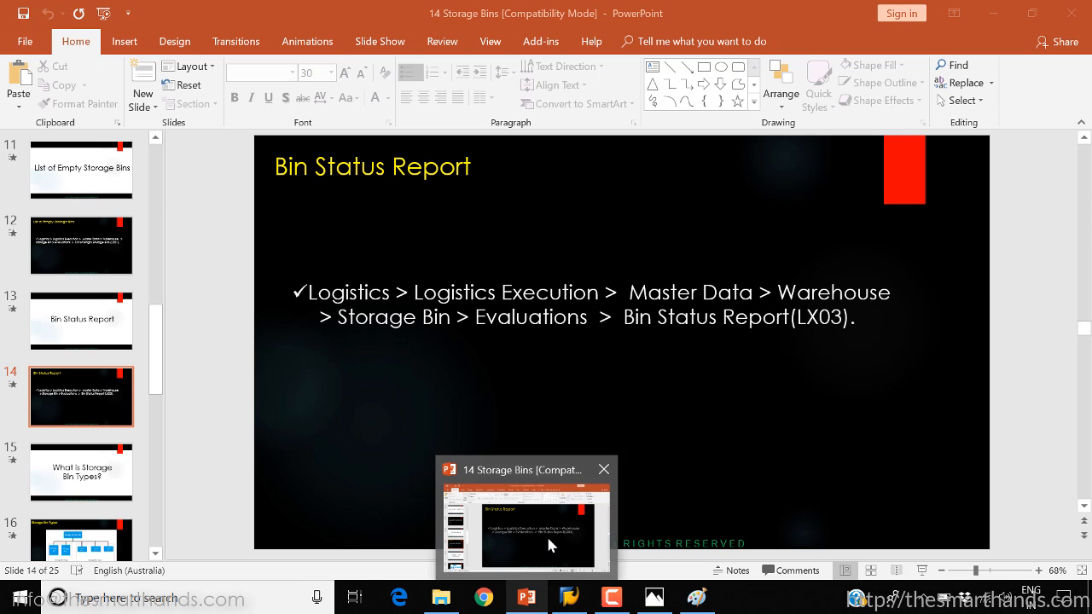
{"action": "left_click", "coordinate": [546, 534]}
{"action": "scroll", "coordinate": [549, 544], "scroll_direction": "down", "scroll_amount": 1}
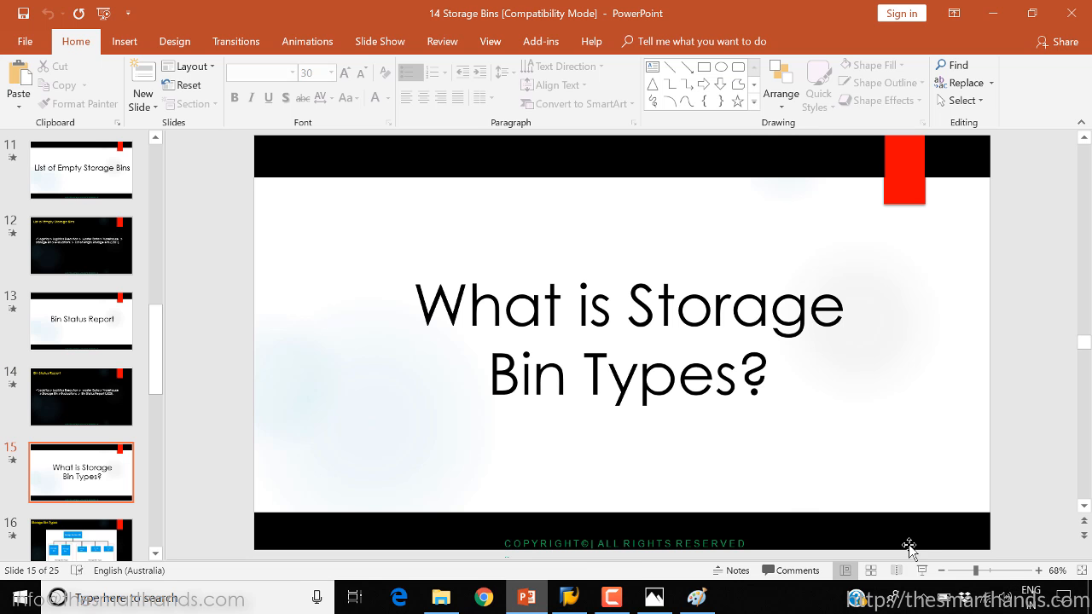
{"action": "left_click", "coordinate": [922, 570]}
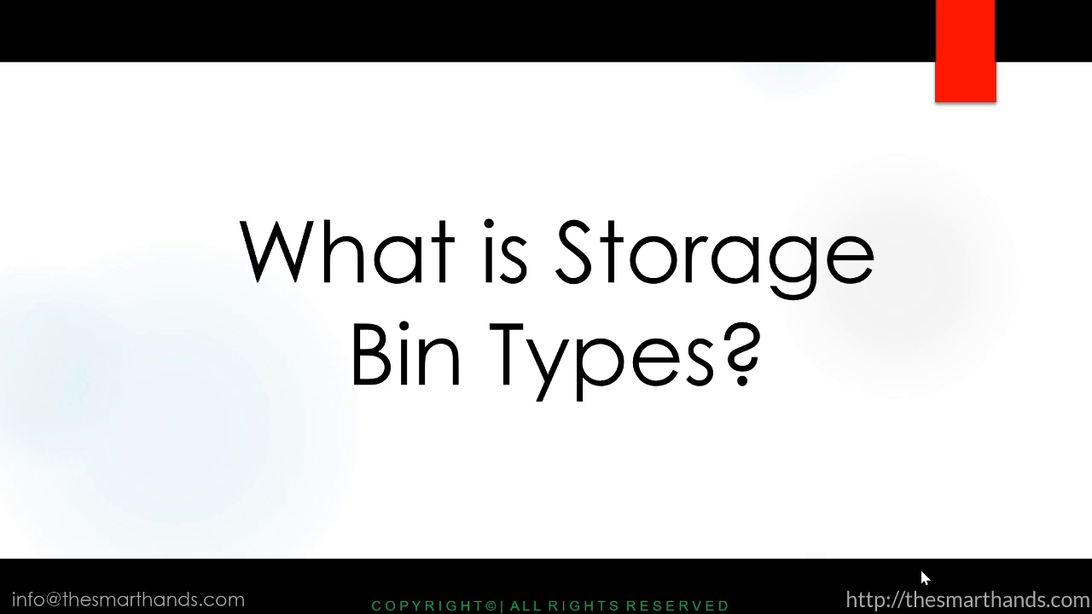
{"action": "key", "text": "Escape"}
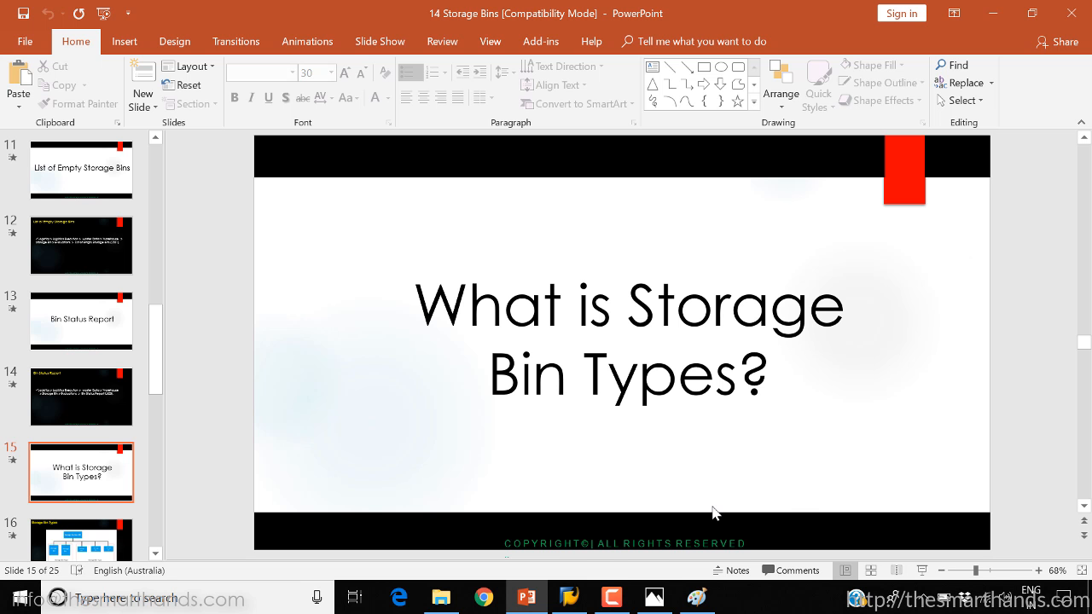
Switch back to SAP, open the Display Storage Bin transaction and check whether it offers a way to change the bin
{"action": "mouse_move", "coordinate": [580, 594]}
{"action": "left_click", "coordinate": [522, 557]}
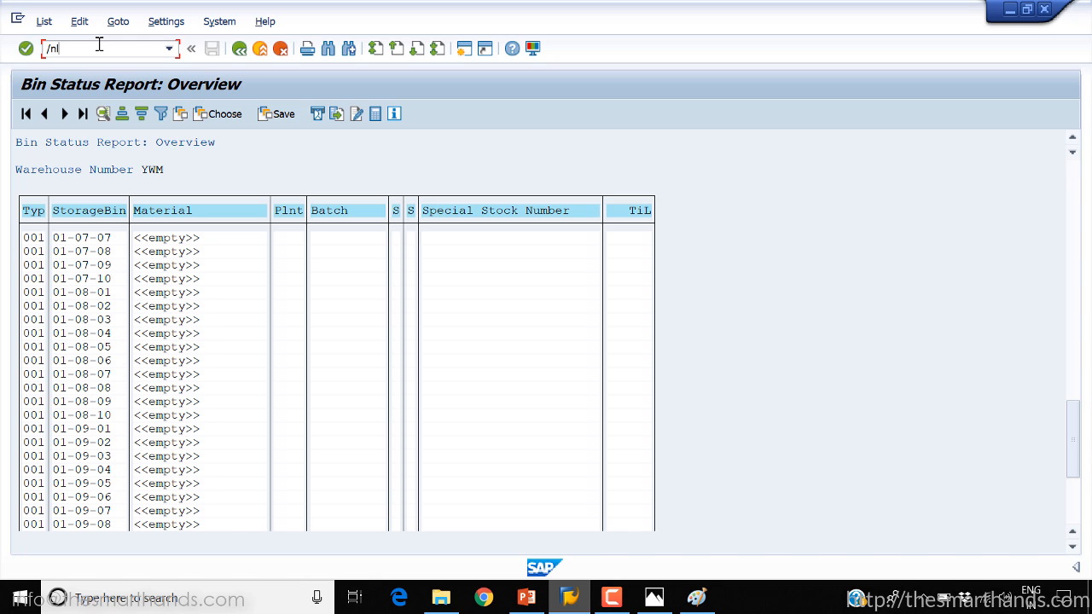
{"action": "key", "text": "Return"}
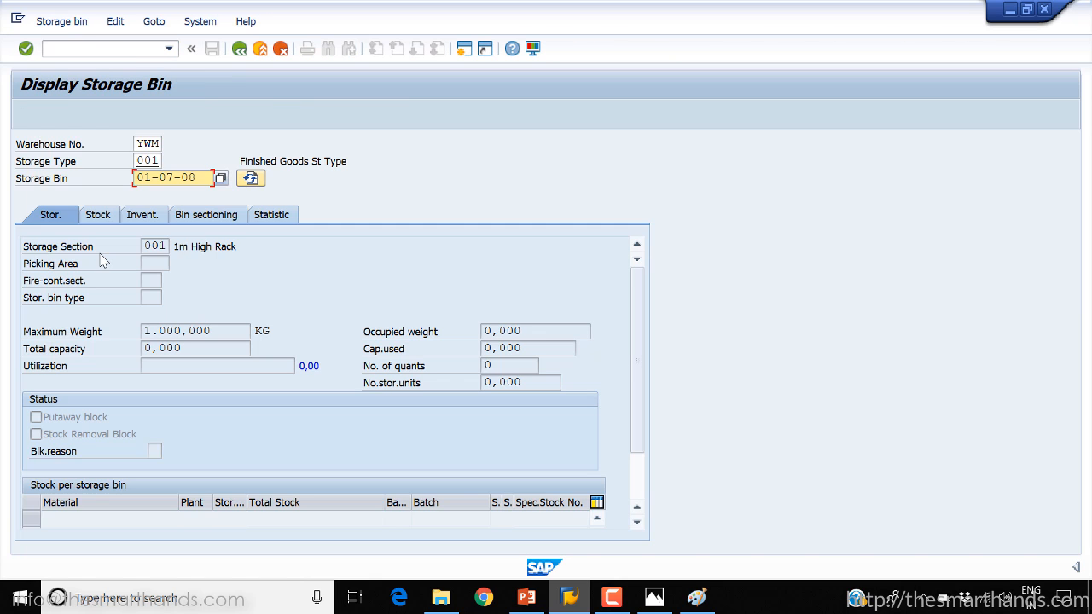
{"action": "left_click", "coordinate": [53, 21]}
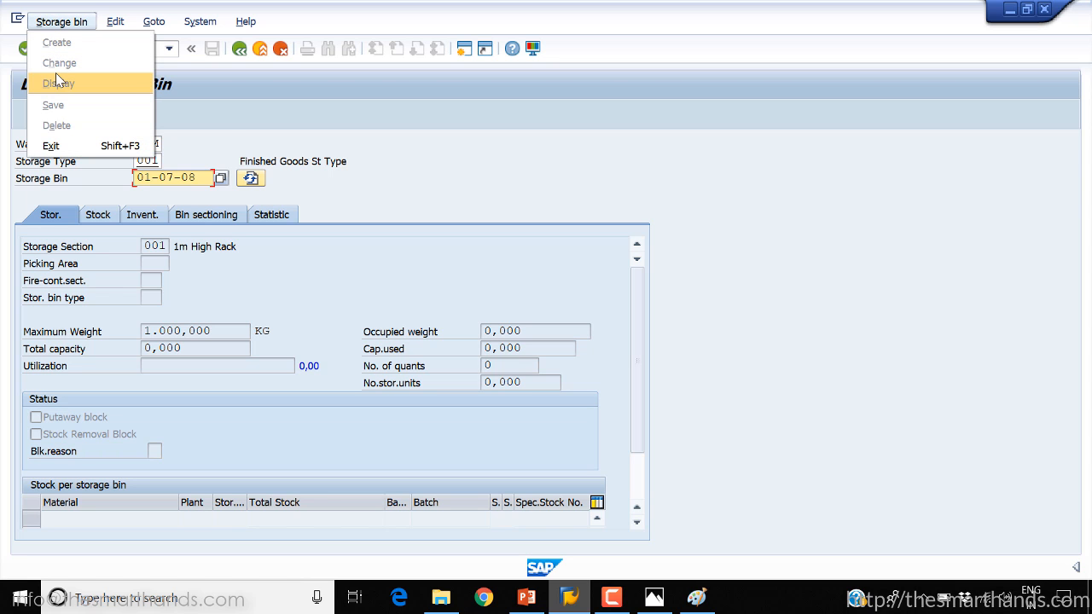
{"action": "left_click", "coordinate": [223, 118]}
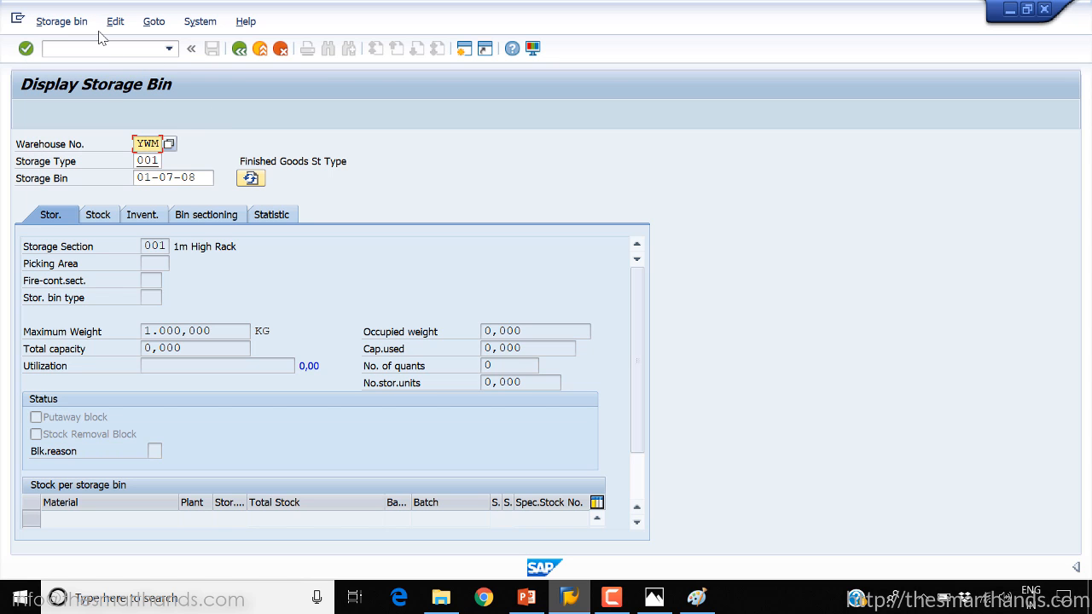
{"action": "left_click", "coordinate": [118, 21]}
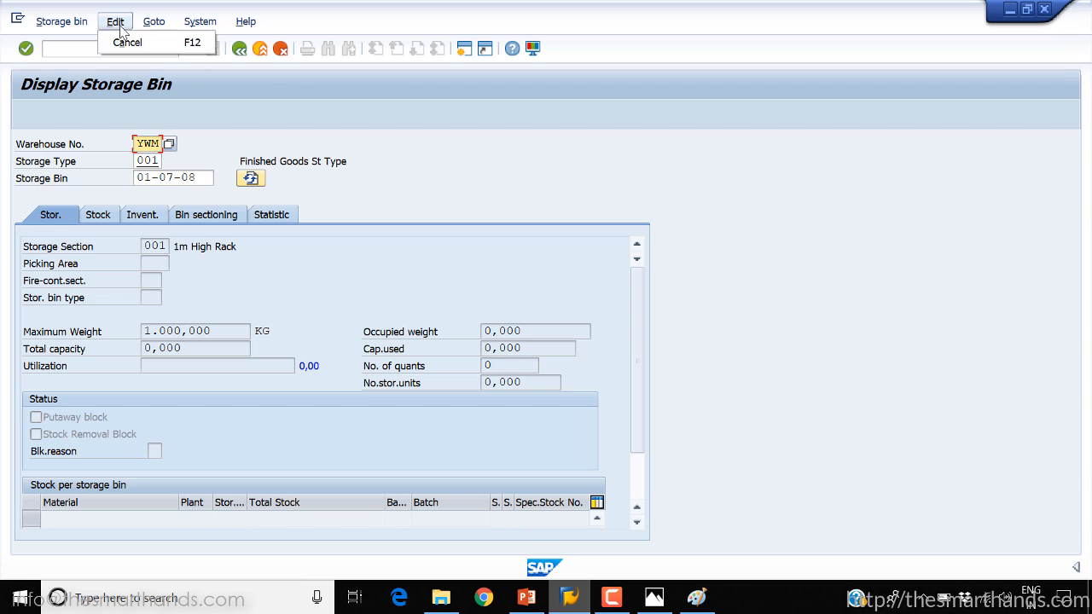
Open bin 01-01-01 of warehouse YWM, storage type 001, in the Change Storage Bin transaction and examine its storage data
{"action": "left_click", "coordinate": [74, 50]}
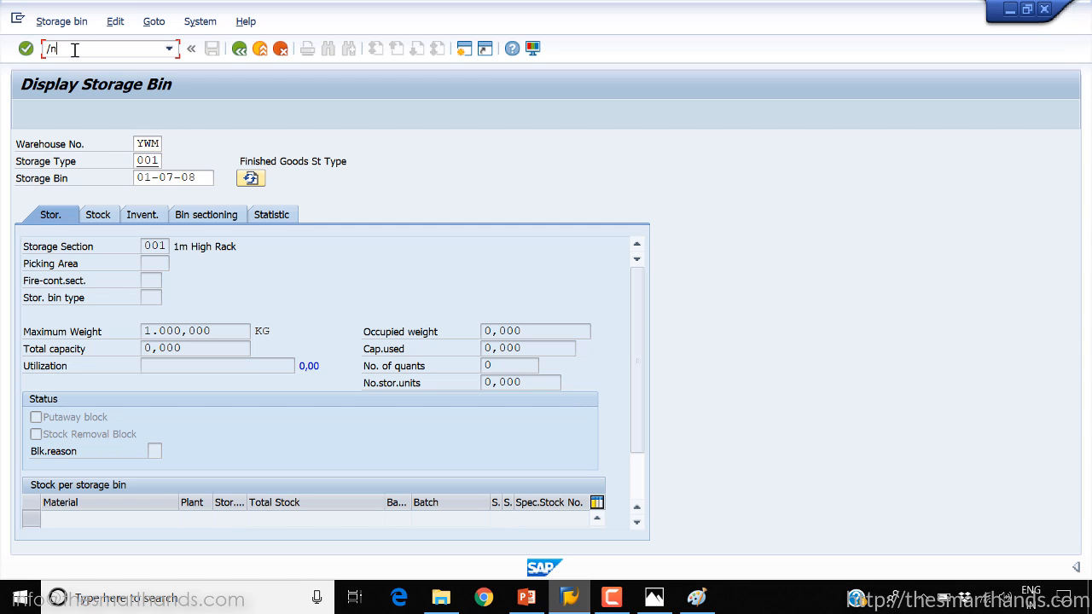
{"action": "type", "text": "/nls02n"}
{"action": "key", "text": "Return"}
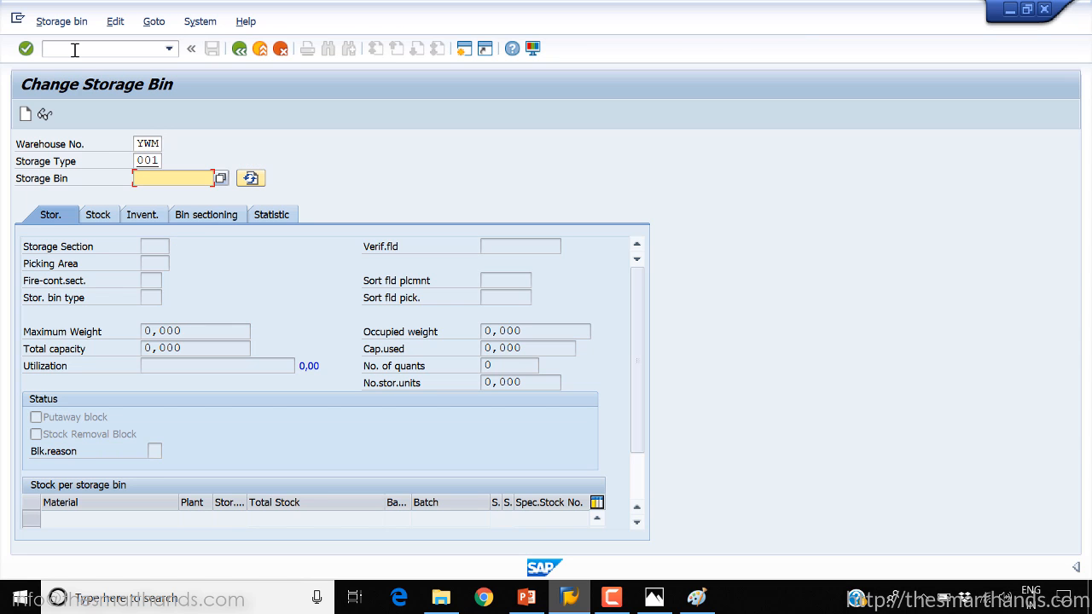
{"action": "key", "text": "Down"}
{"action": "key", "text": "Down"}
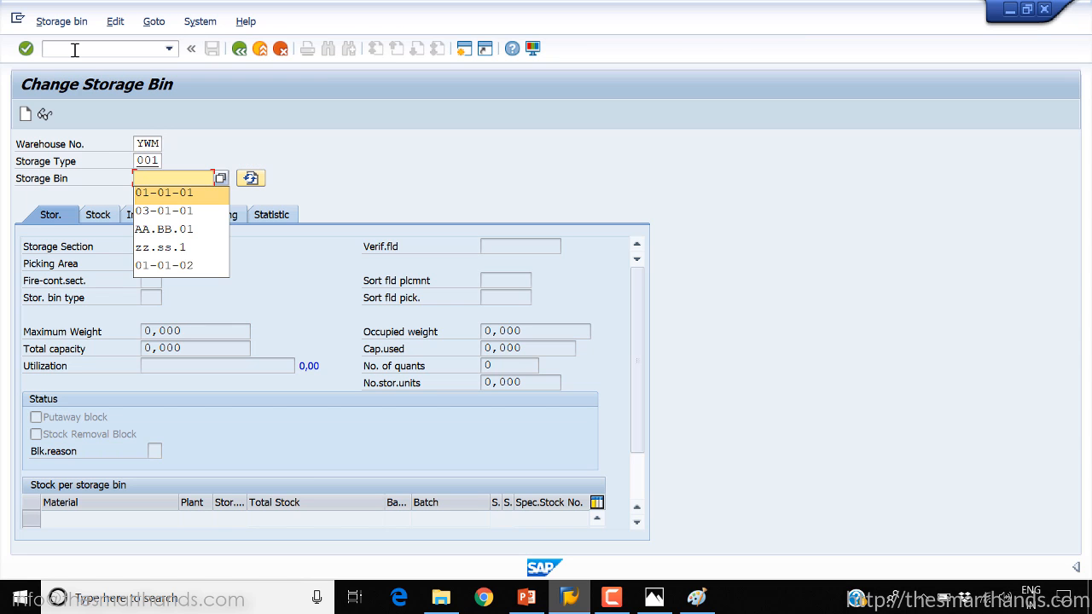
{"action": "key", "text": "Return"}
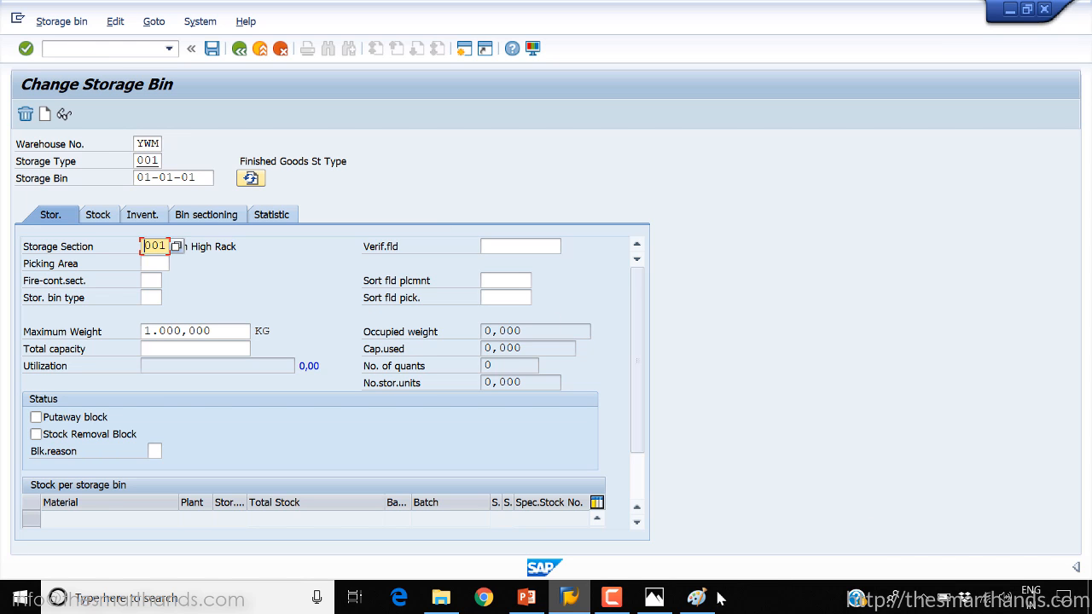
{"action": "scroll", "coordinate": [640, 526], "scroll_direction": "down", "scroll_amount": 4}
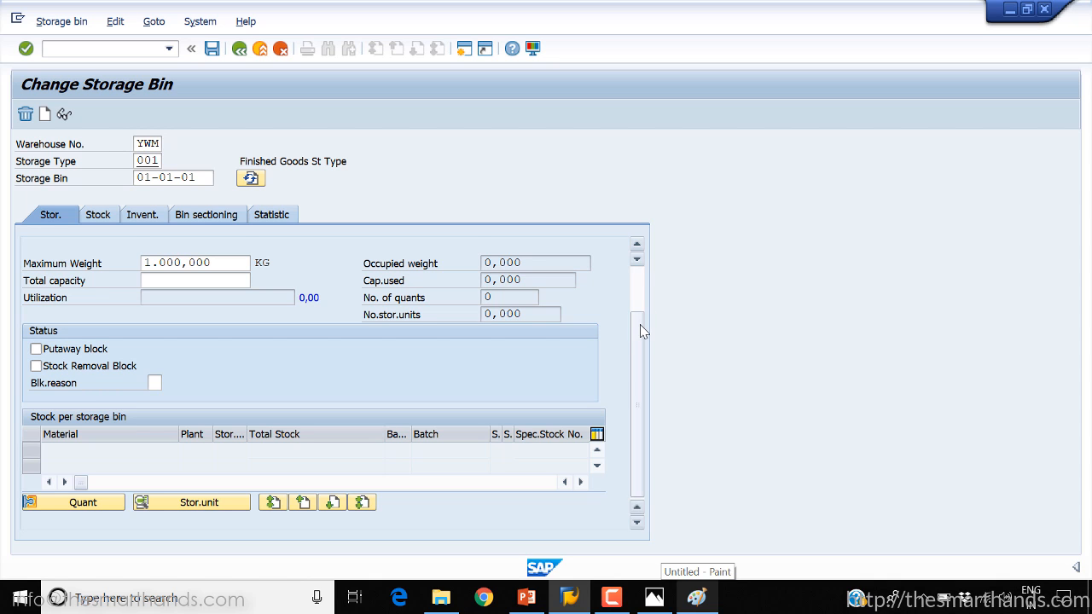
{"action": "scroll", "coordinate": [646, 311], "scroll_direction": "up", "scroll_amount": 4}
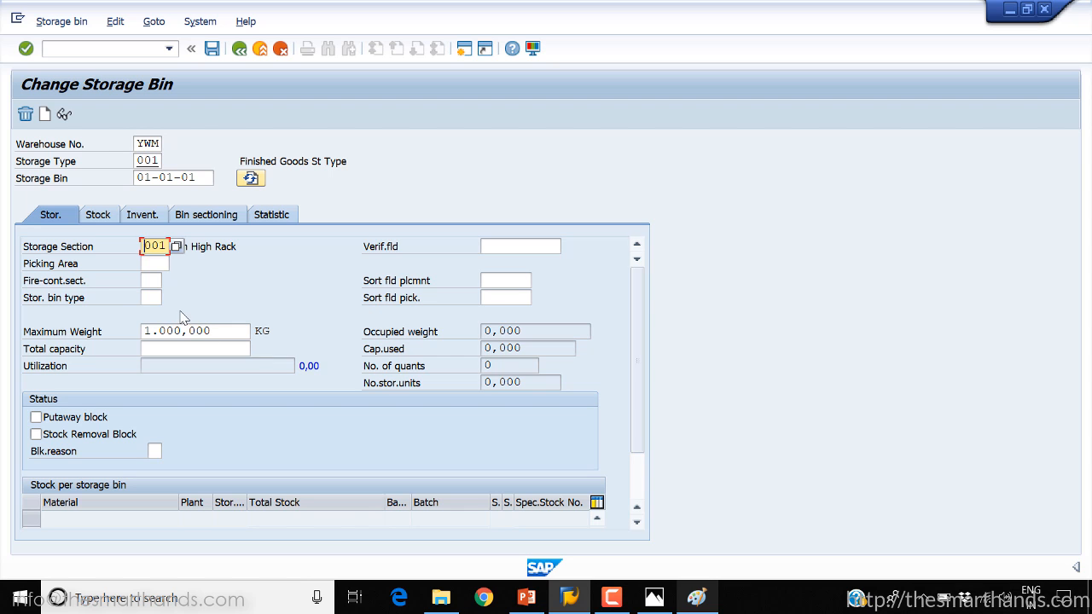
Look up the possible storage bin types for bin 01-01-01 in warehouse YWM and decline to maintain entries
{"action": "left_click", "coordinate": [526, 599]}
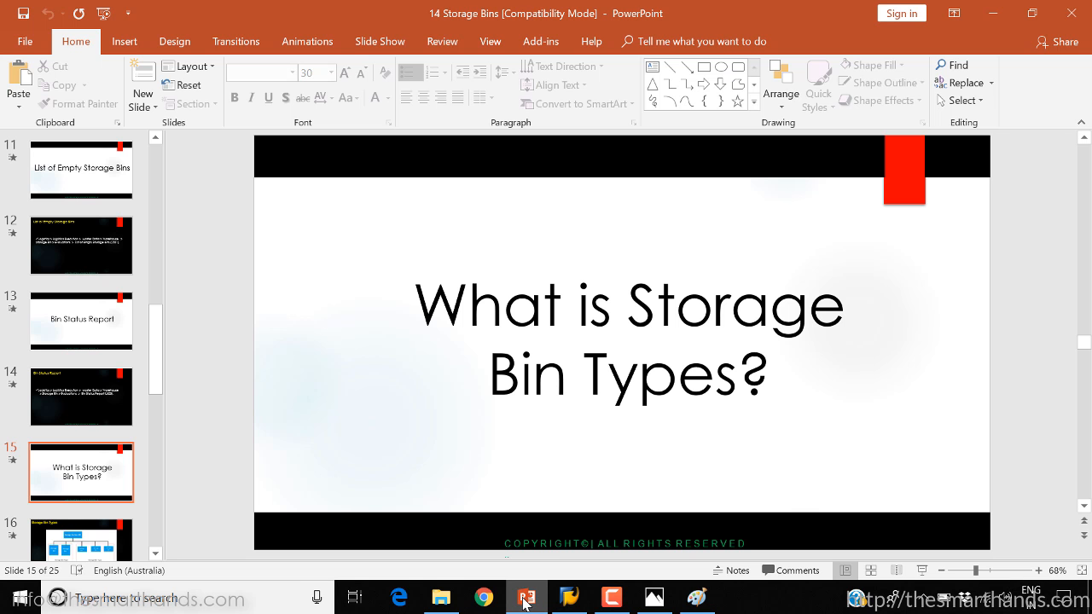
{"action": "left_click", "coordinate": [525, 600]}
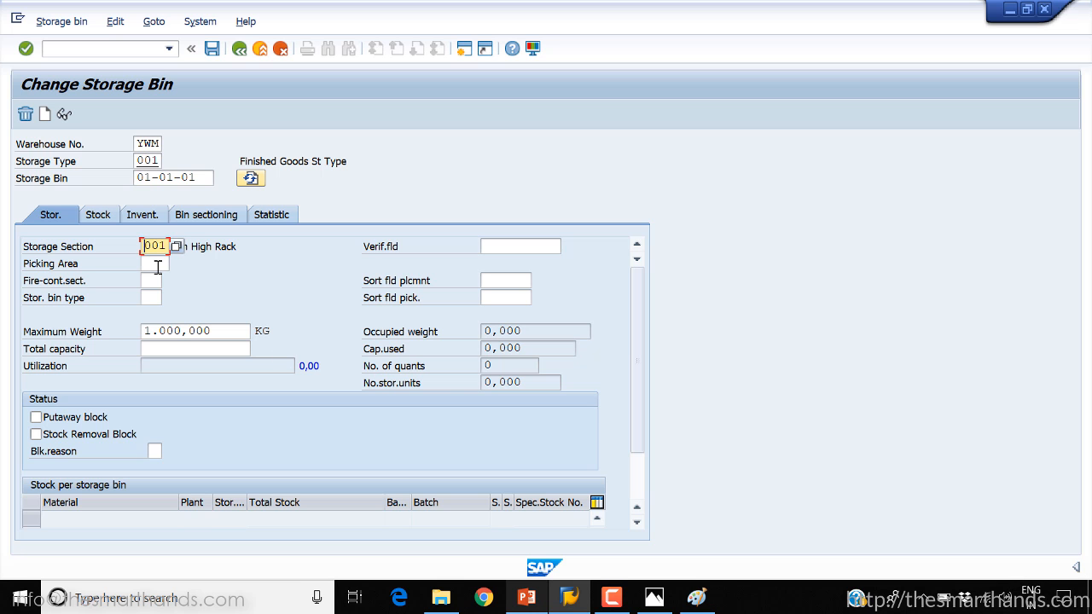
{"action": "left_click", "coordinate": [150, 301]}
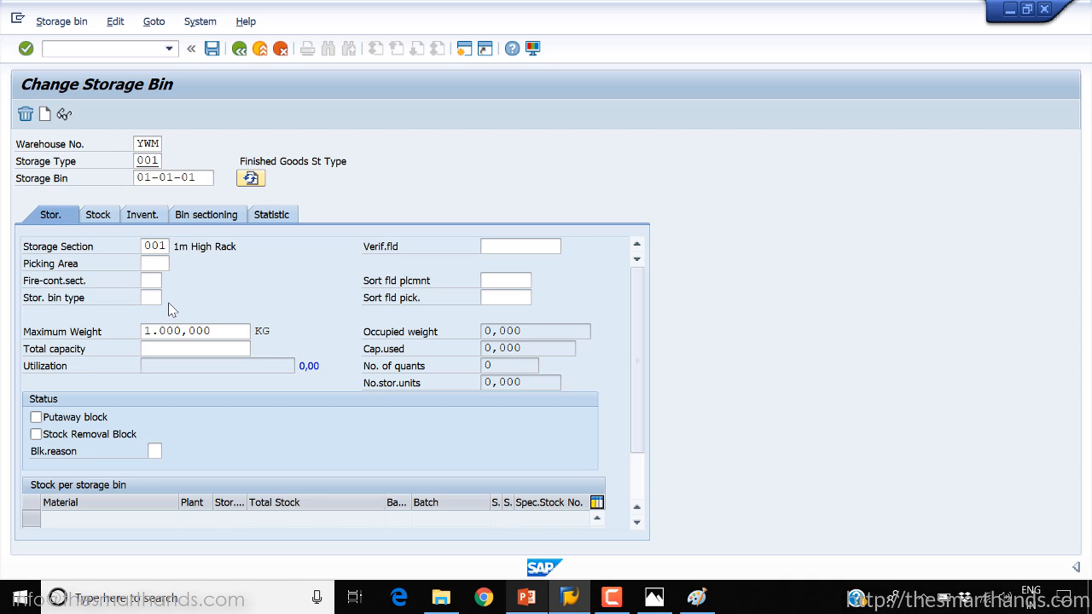
{"action": "key", "text": "F4"}
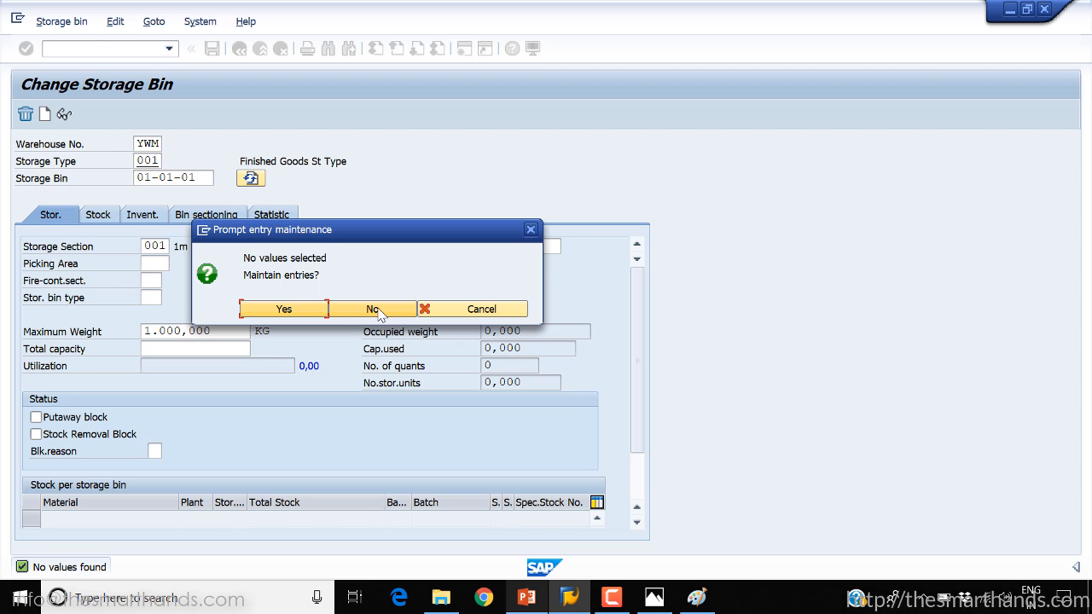
{"action": "left_click", "coordinate": [452, 311]}
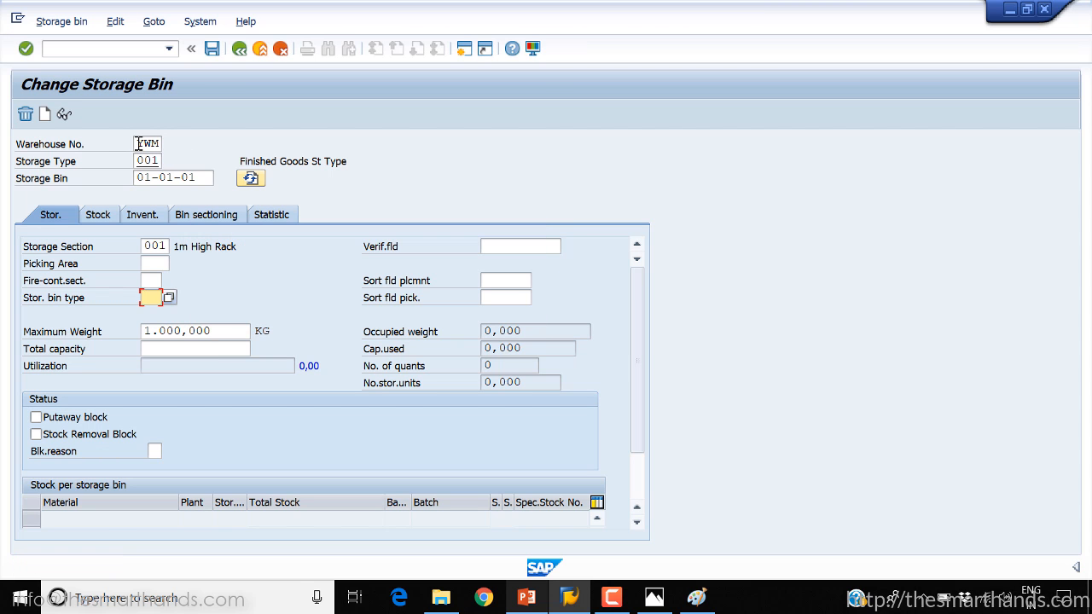
Load bin 01-01-01 of warehouse 001 in Change Storage Bin
{"action": "left_click_drag", "start_coordinate": [137, 141], "coordinate": [173, 143]}
{"action": "type", "text": "001"}
{"action": "key", "text": "Return"}
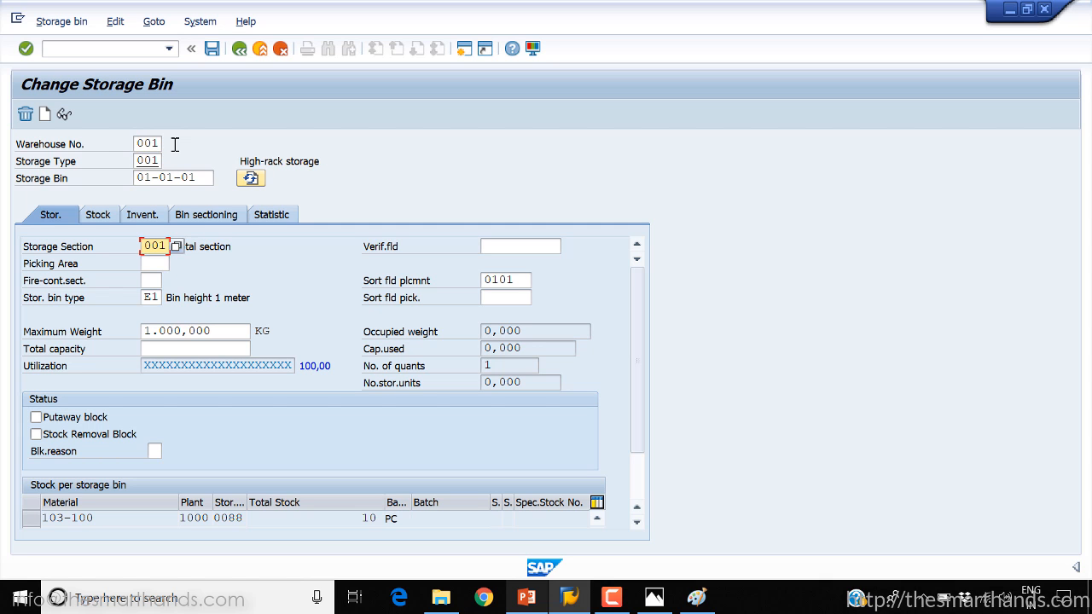
Examine warehouse 001's possible storage bin types, including bin heights of 1, 2 and 3 meters, and close the list without choosing one
{"action": "left_click", "coordinate": [156, 300]}
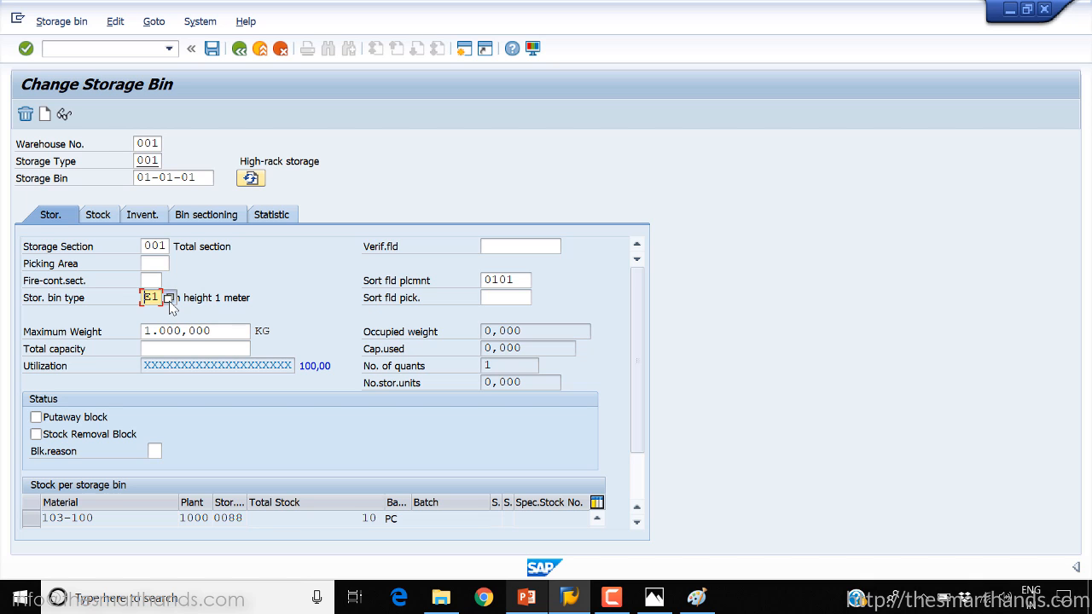
{"action": "key", "text": "Return"}
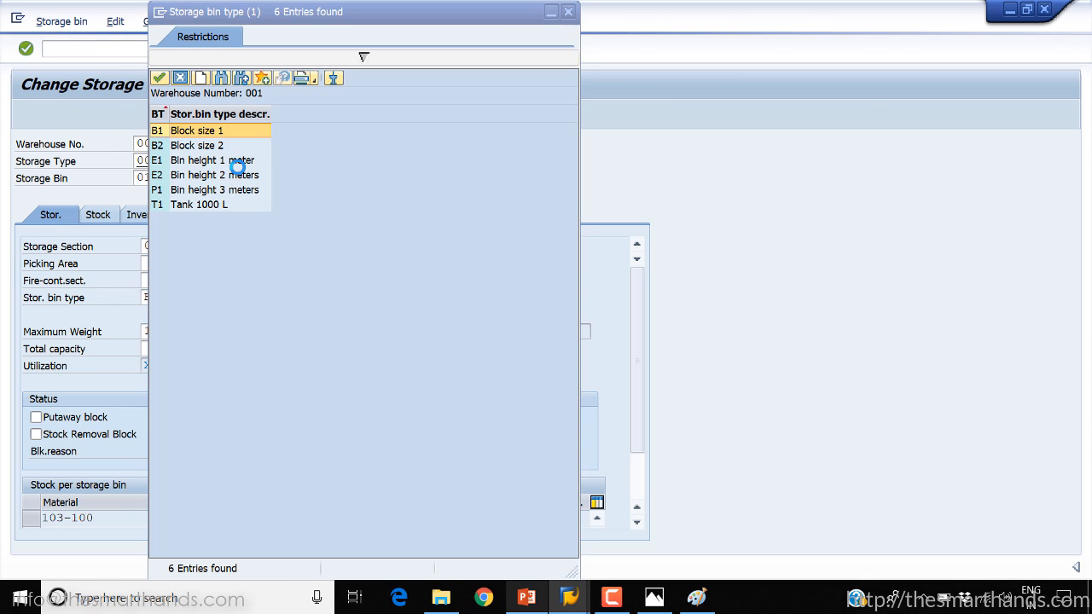
{"action": "left_click_drag", "start_coordinate": [294, 17], "coordinate": [435, 78]}
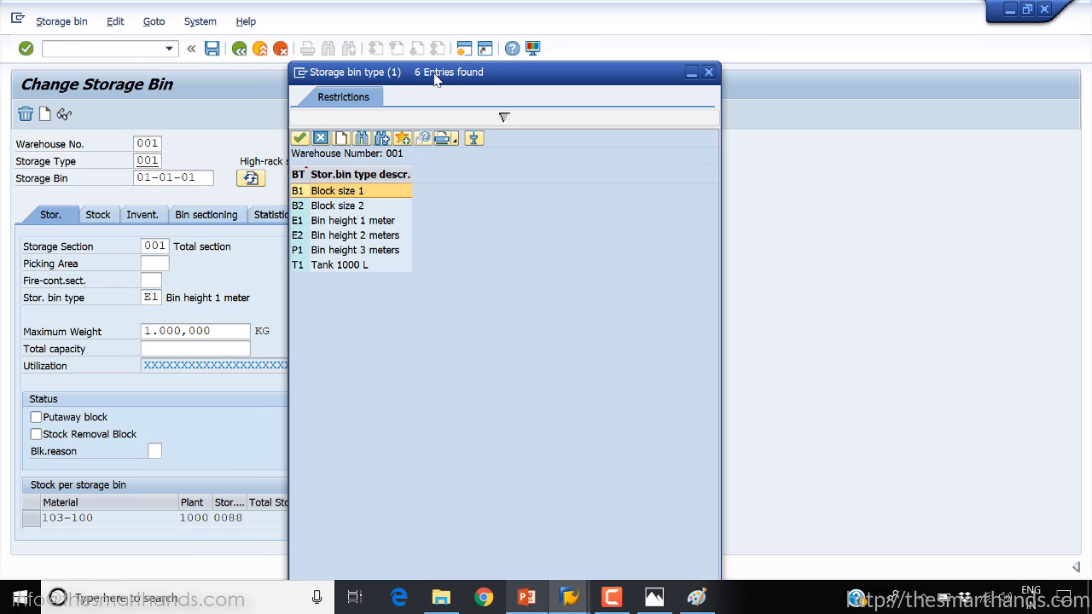
{"action": "left_click", "coordinate": [352, 224]}
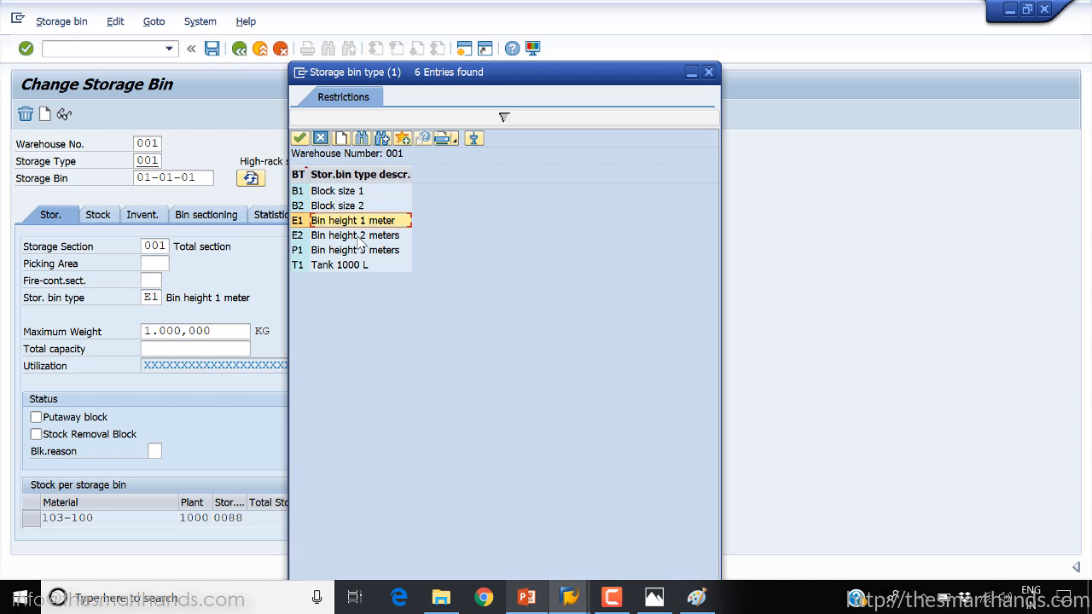
{"action": "left_click", "coordinate": [355, 236]}
{"action": "left_click", "coordinate": [360, 252]}
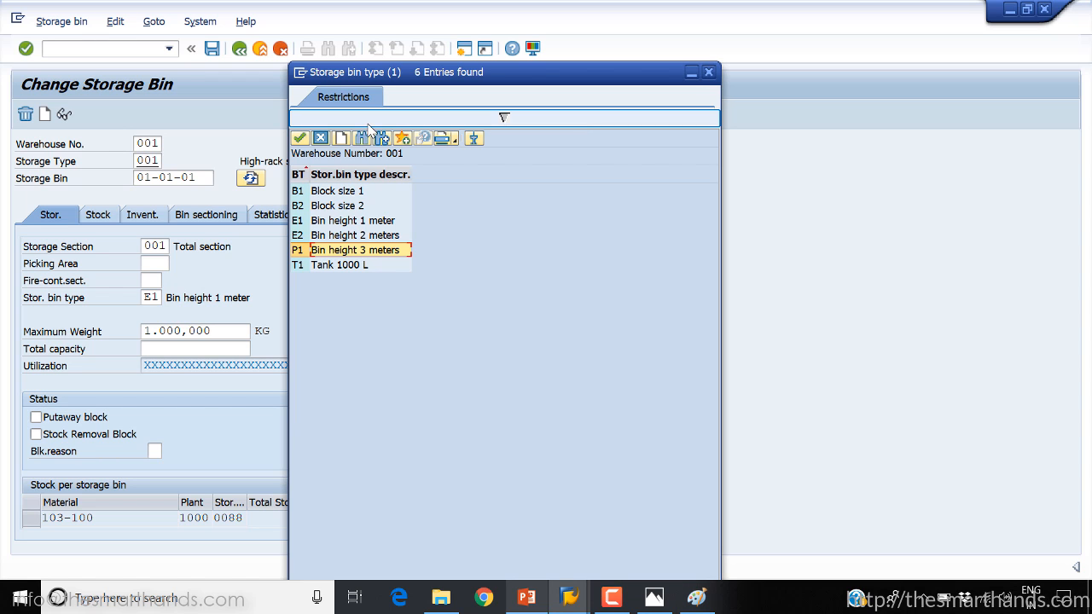
{"action": "left_click", "coordinate": [321, 139]}
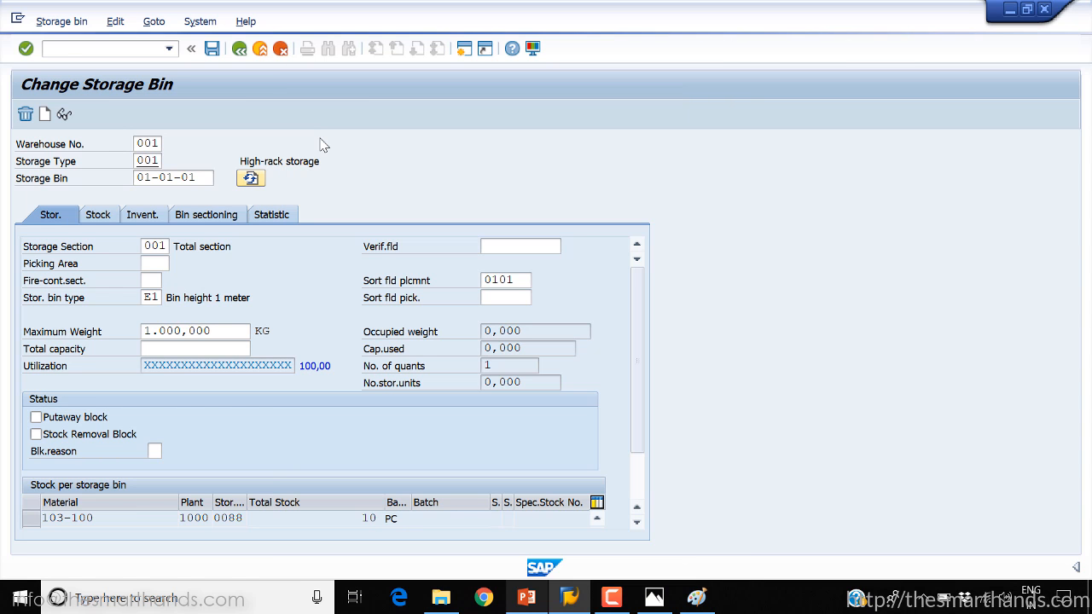
Switch to PowerPoint, present the "Storage Bin Types" diagram slide and turn on the laser pointer
{"action": "left_click", "coordinate": [528, 597]}
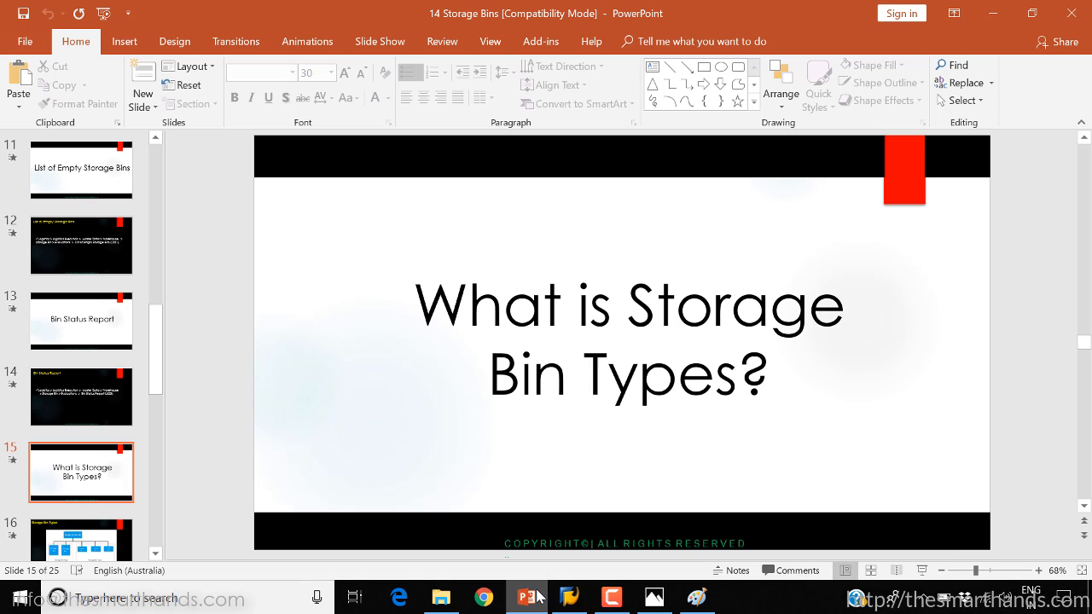
{"action": "left_click", "coordinate": [925, 572]}
{"action": "left_click", "coordinate": [928, 575]}
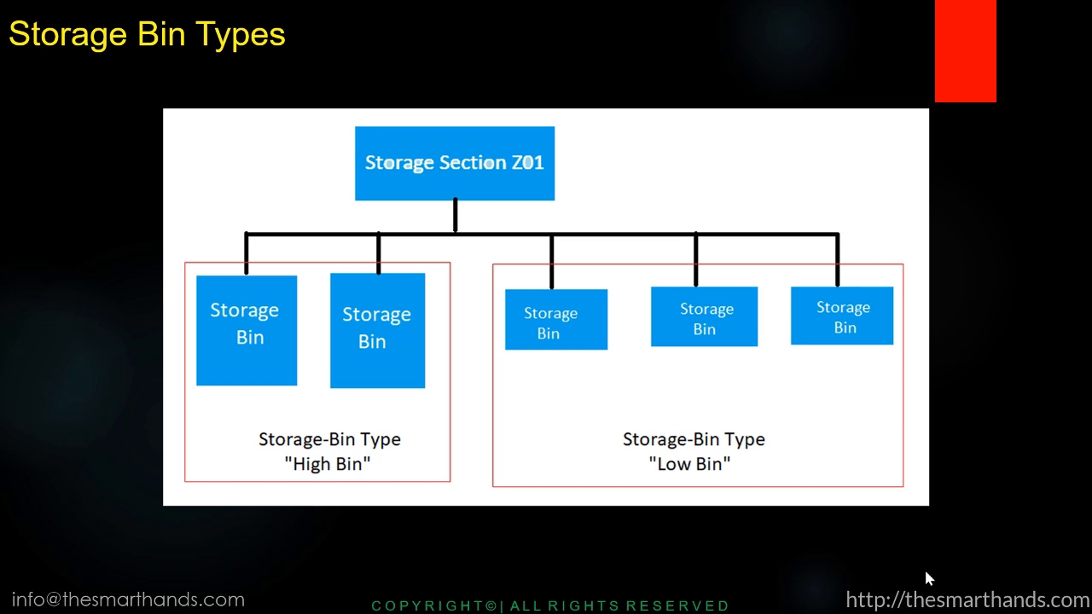
{"action": "key", "text": "ctrl+l"}
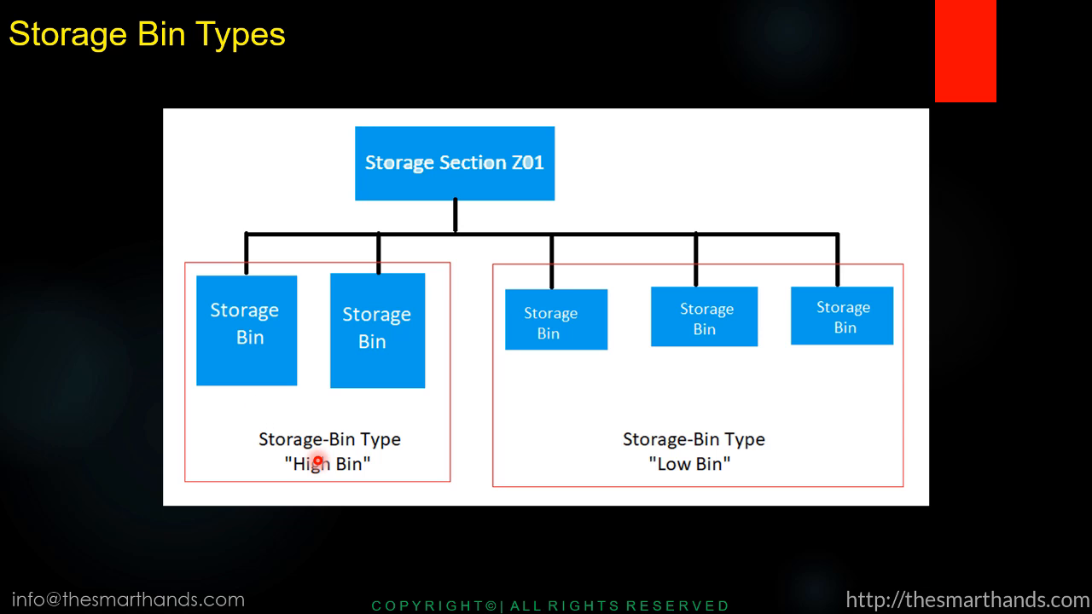
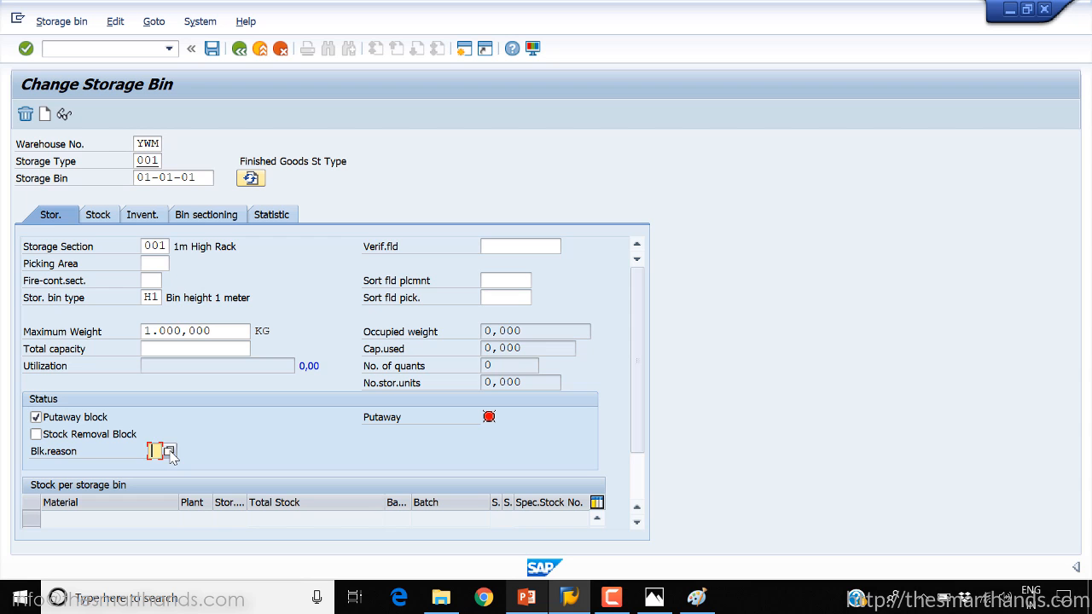
Choose to maintain entries for bin 01-01-01's blocking reason without specifying a project, and open the Define Blocking Reasons customizing table
{"action": "left_click", "coordinate": [168, 453]}
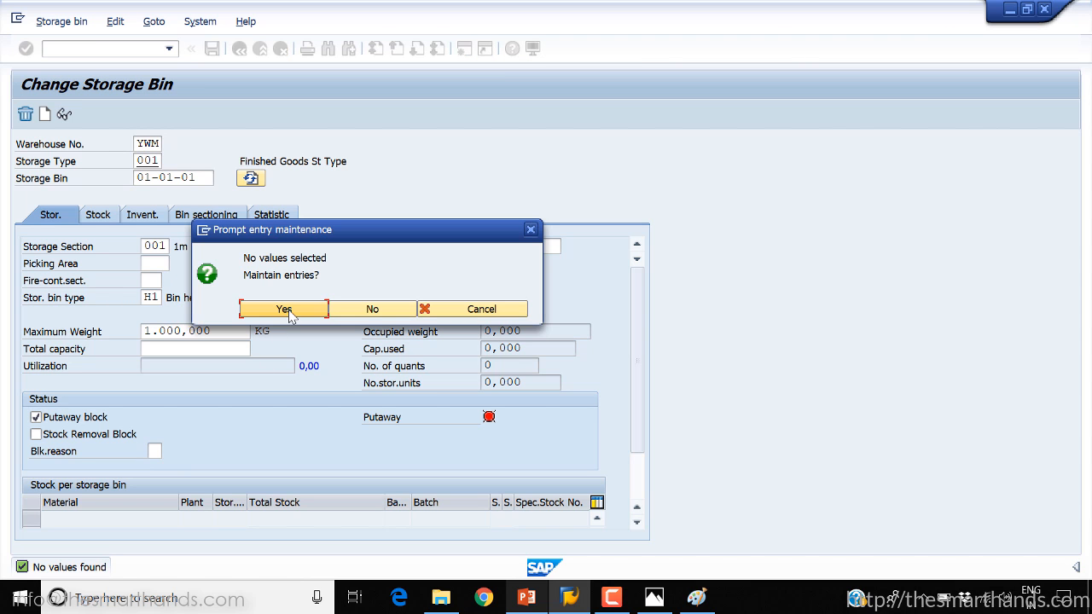
{"action": "left_click", "coordinate": [288, 312]}
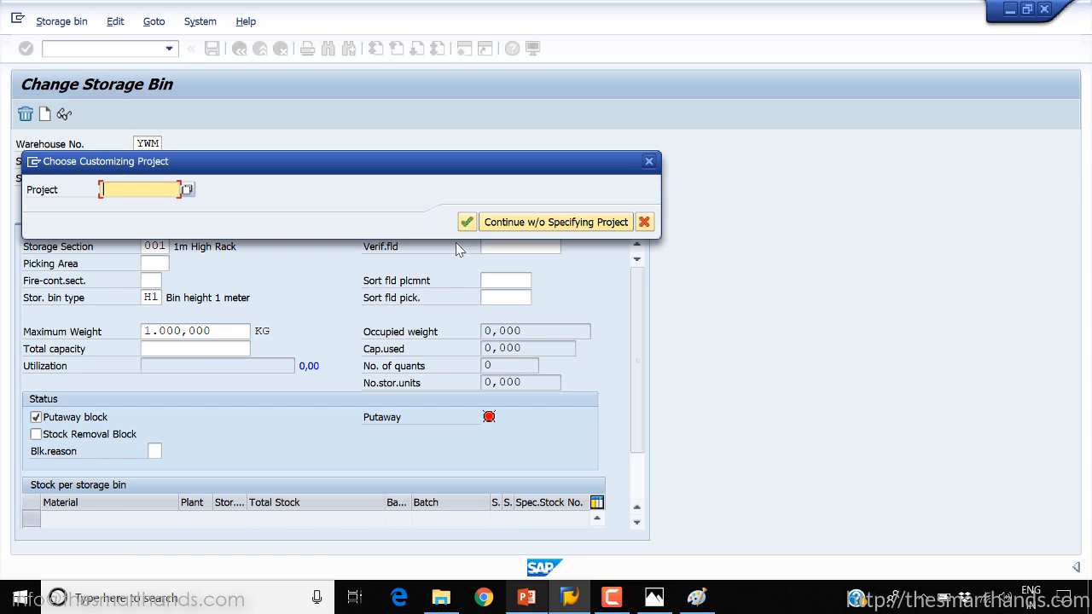
{"action": "left_click", "coordinate": [507, 224]}
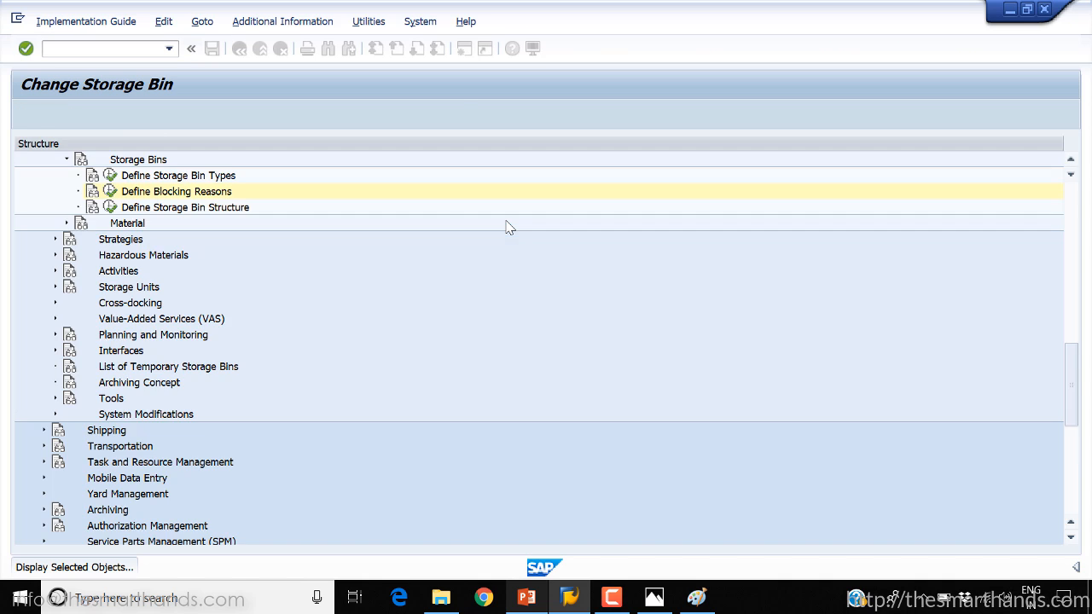
{"action": "left_click", "coordinate": [110, 191]}
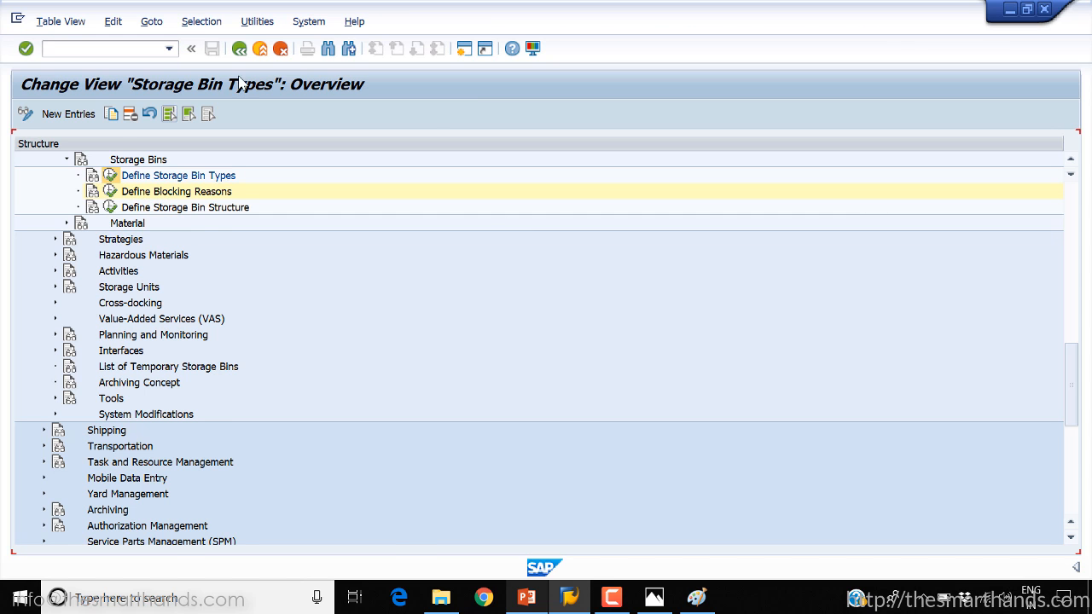
{"action": "key", "text": "F3"}
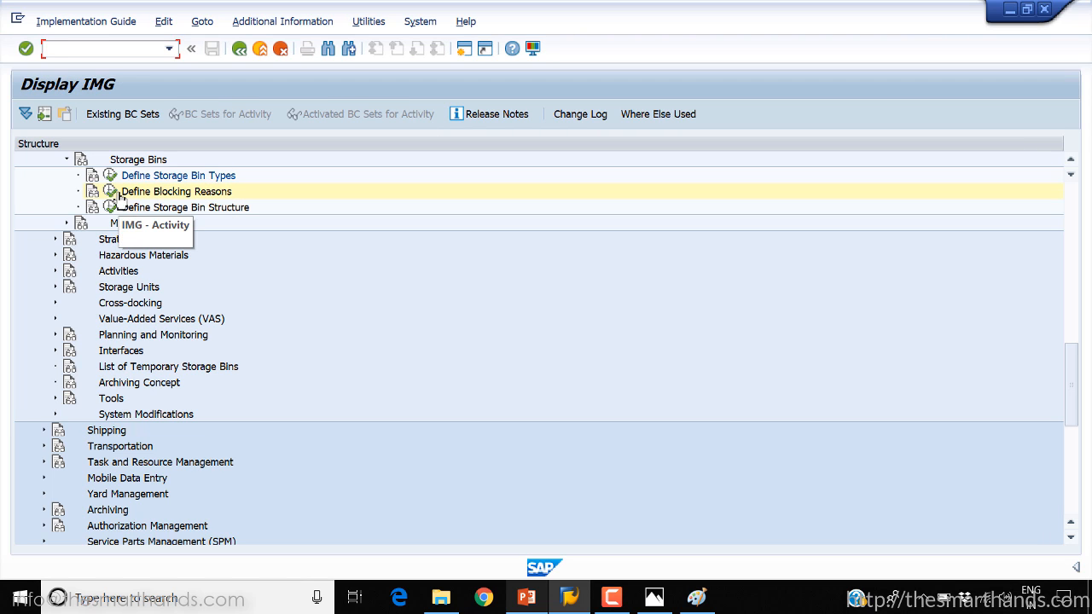
{"action": "left_click", "coordinate": [111, 192]}
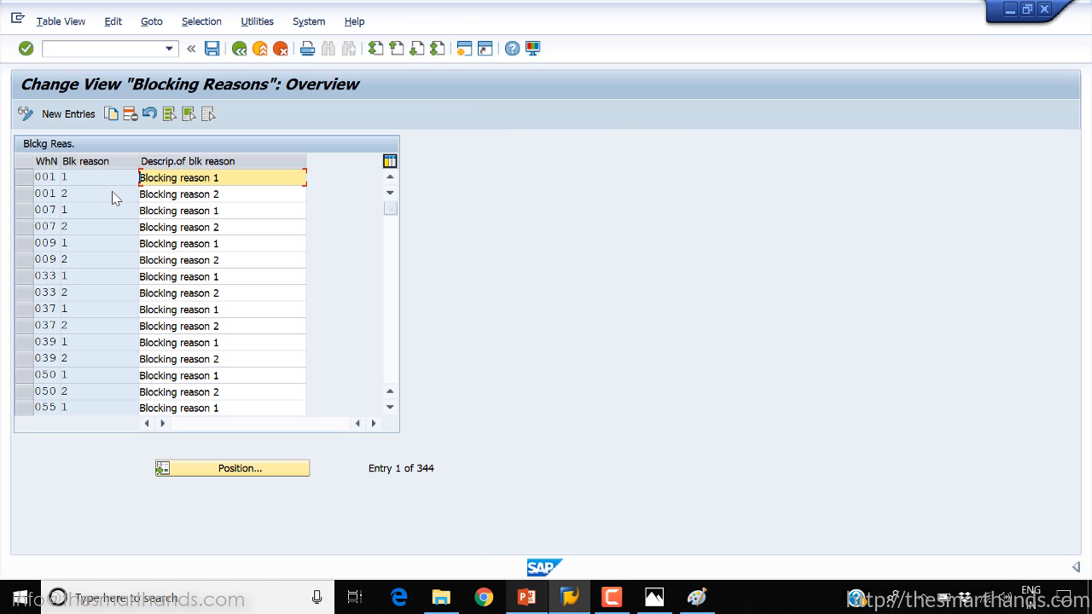
Examine the existing blocking reasons per warehouse number, including the two entries of warehouse 001
{"action": "left_click", "coordinate": [390, 348]}
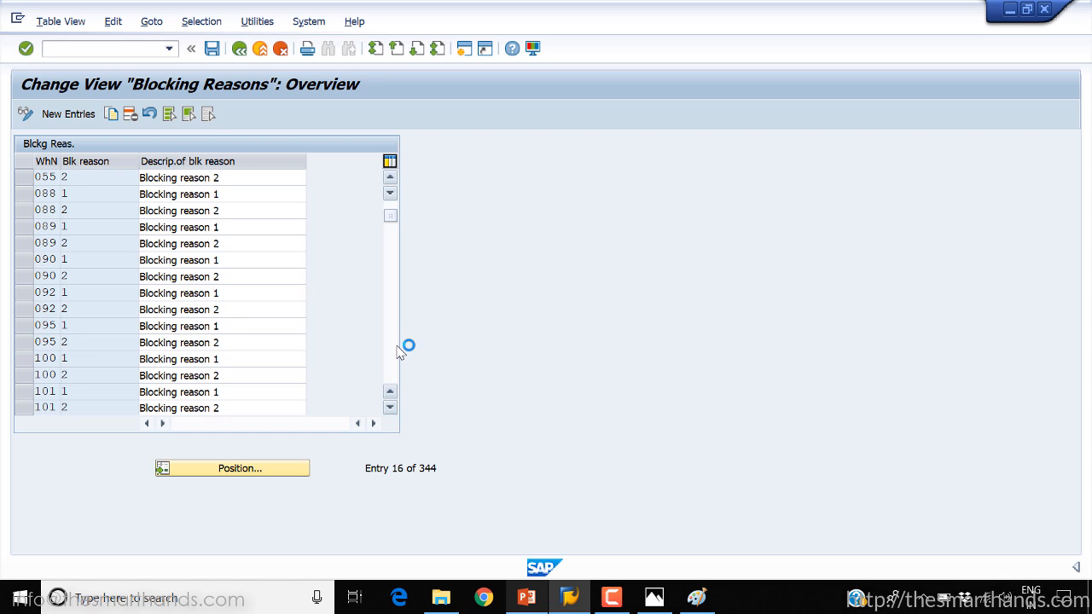
{"action": "left_click", "coordinate": [394, 350]}
{"action": "left_click", "coordinate": [394, 350]}
{"action": "left_click", "coordinate": [394, 349]}
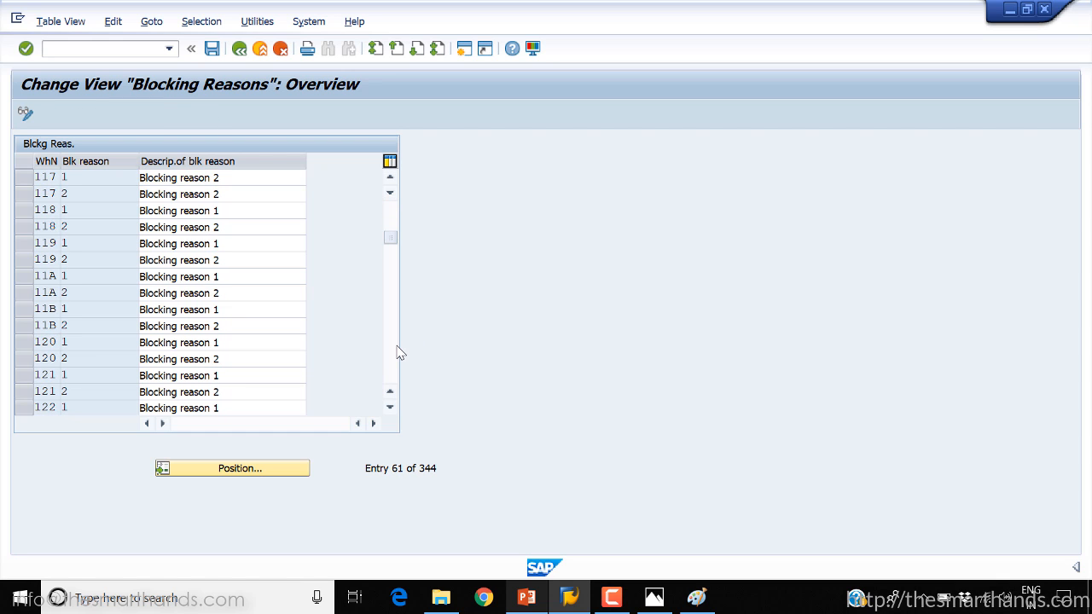
{"action": "left_click", "coordinate": [396, 350]}
{"action": "left_click", "coordinate": [397, 350]}
{"action": "left_click", "coordinate": [397, 350]}
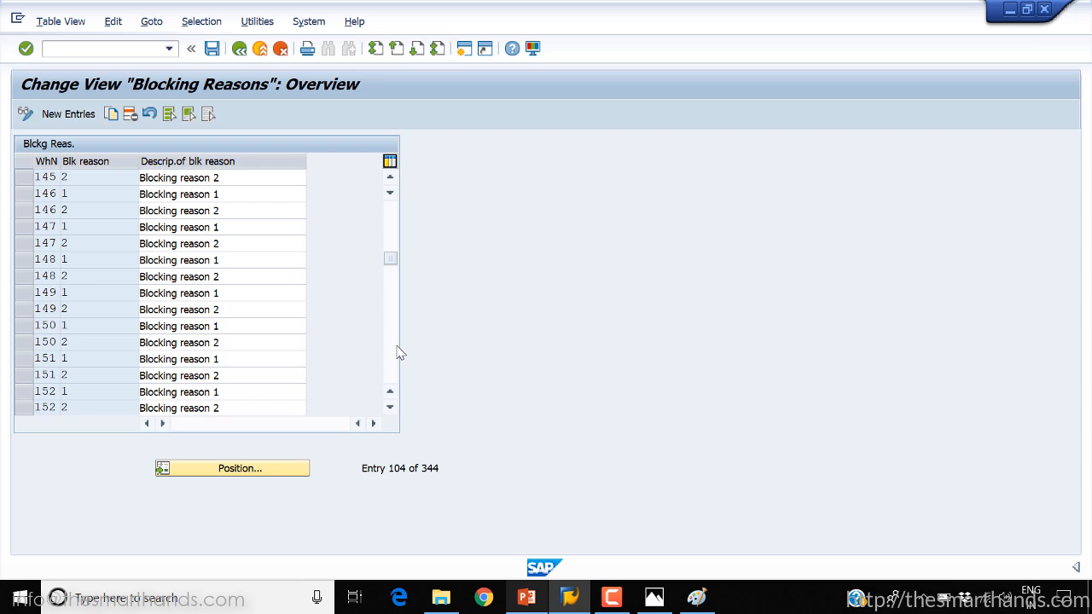
{"action": "left_click", "coordinate": [397, 352]}
{"action": "left_click", "coordinate": [390, 277]}
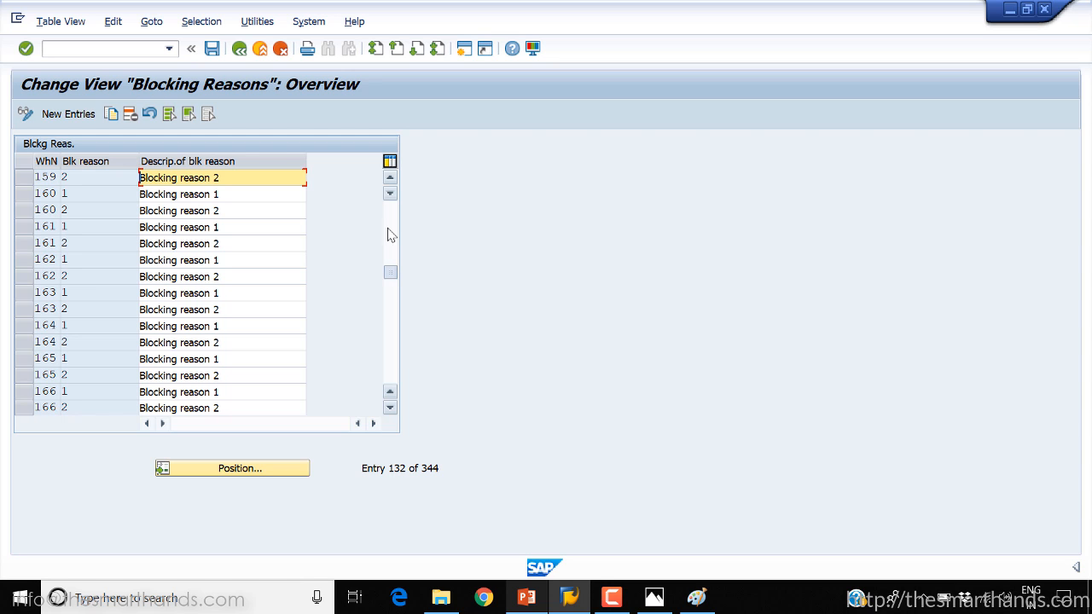
{"action": "left_click_drag", "start_coordinate": [388, 229], "coordinate": [389, 201]}
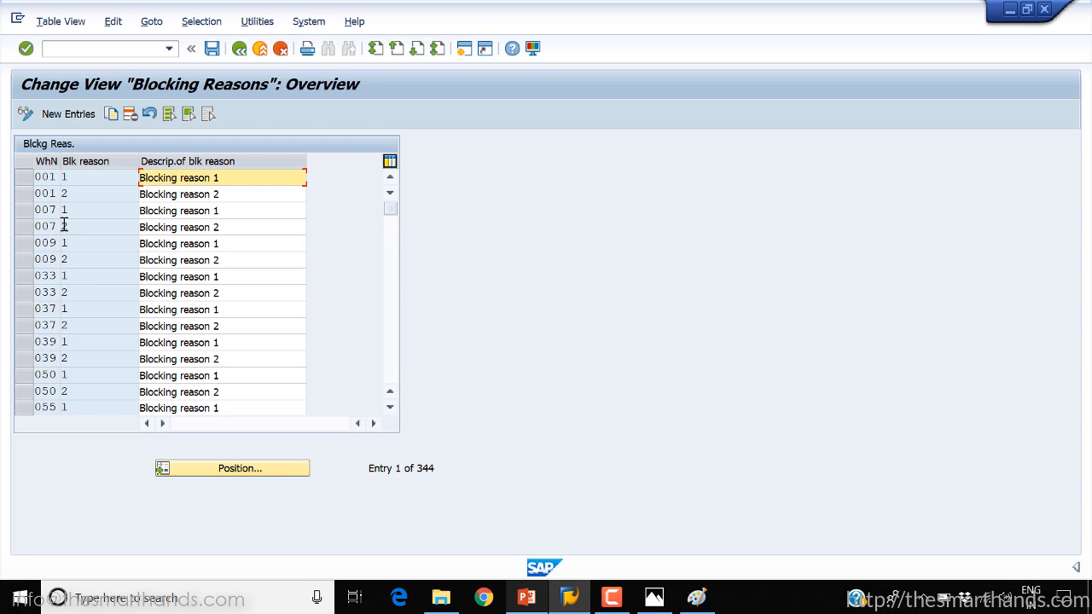
{"action": "left_click", "coordinate": [26, 180]}
{"action": "left_click", "coordinate": [27, 194]}
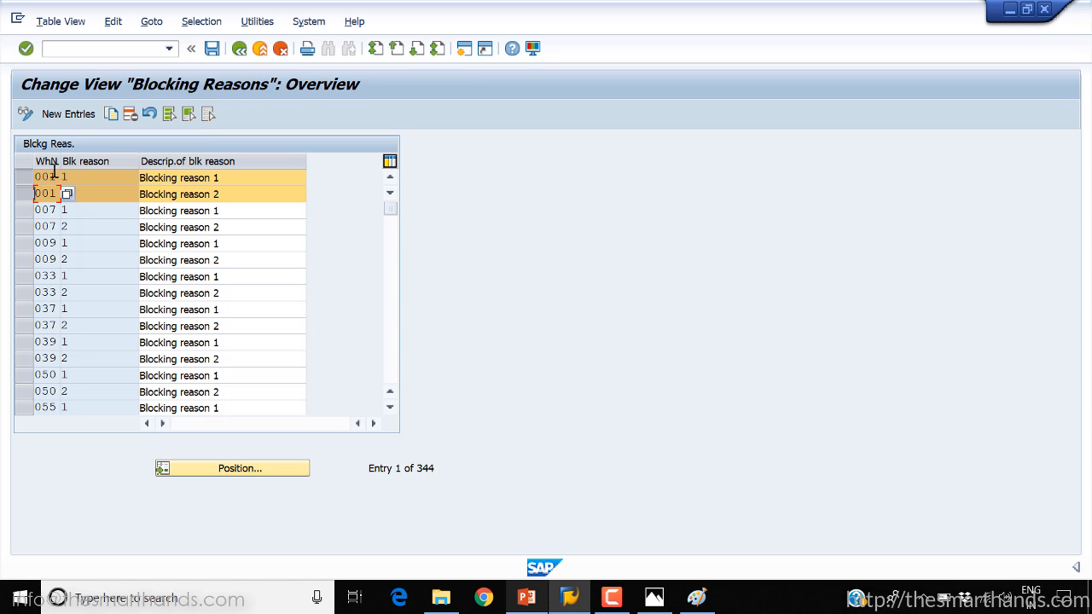
{"action": "left_click", "coordinate": [23, 177]}
{"action": "left_click", "coordinate": [23, 194]}
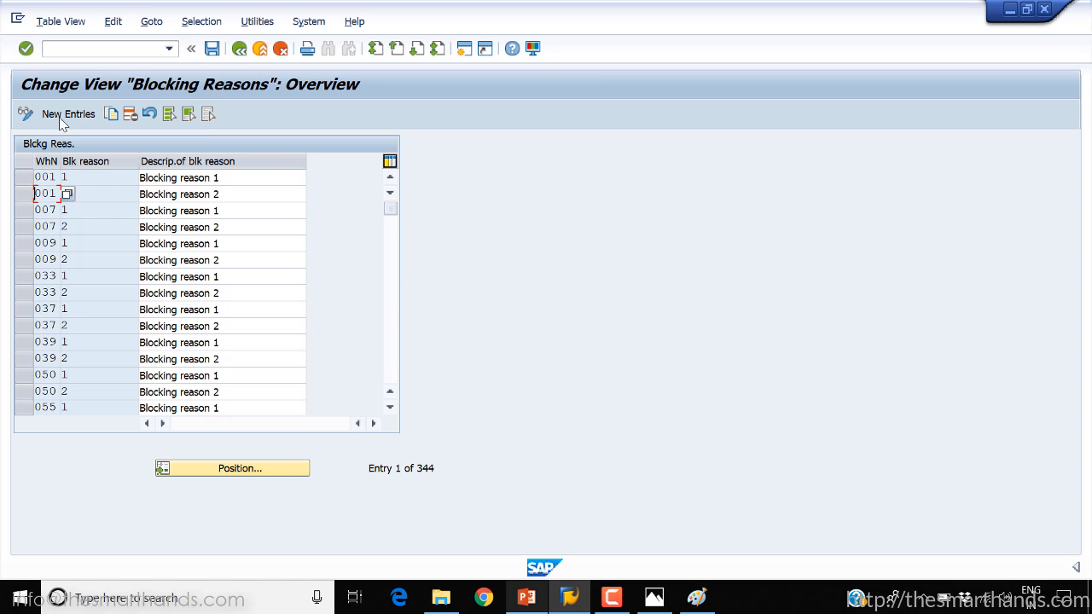
Start new blocking reason entries and add reason 1 for warehouse YWM with the description "Maintenance"
{"action": "left_click", "coordinate": [63, 115]}
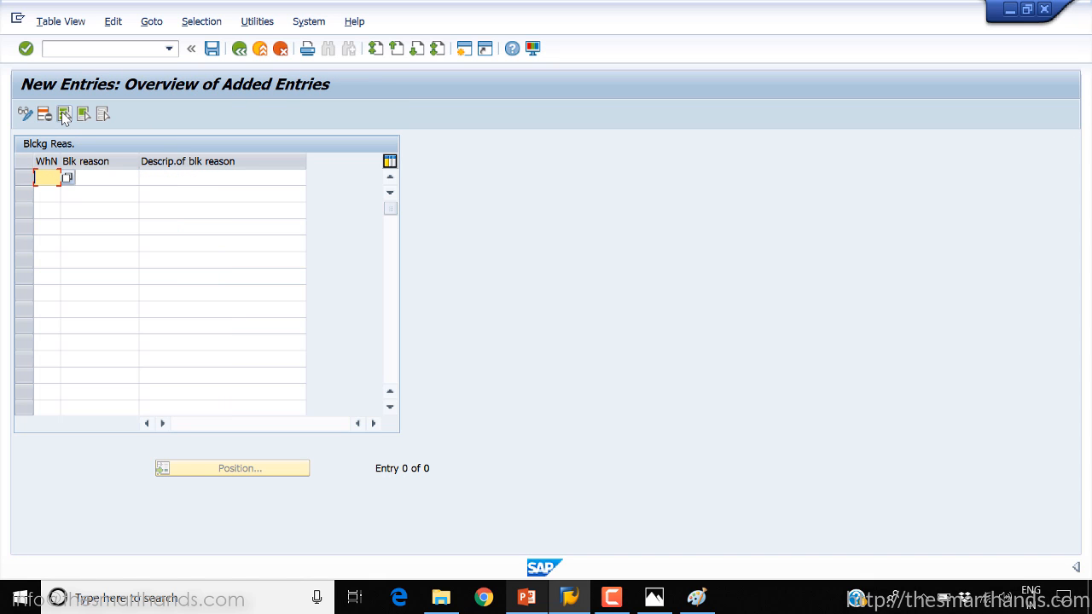
{"action": "type", "text": "YWM"}
{"action": "left_click", "coordinate": [90, 179]}
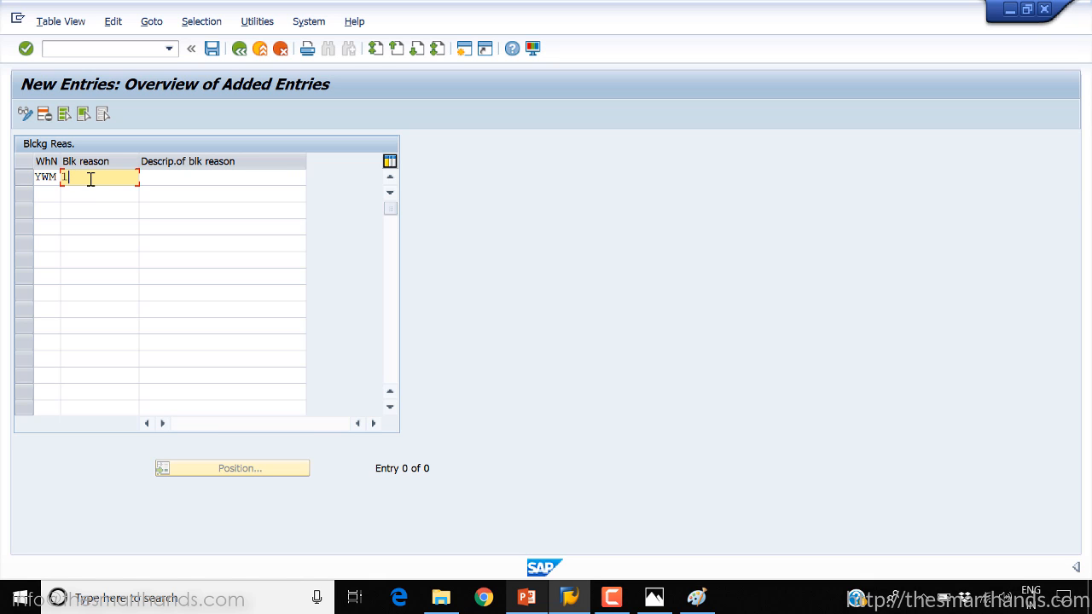
{"action": "left_click", "coordinate": [155, 176]}
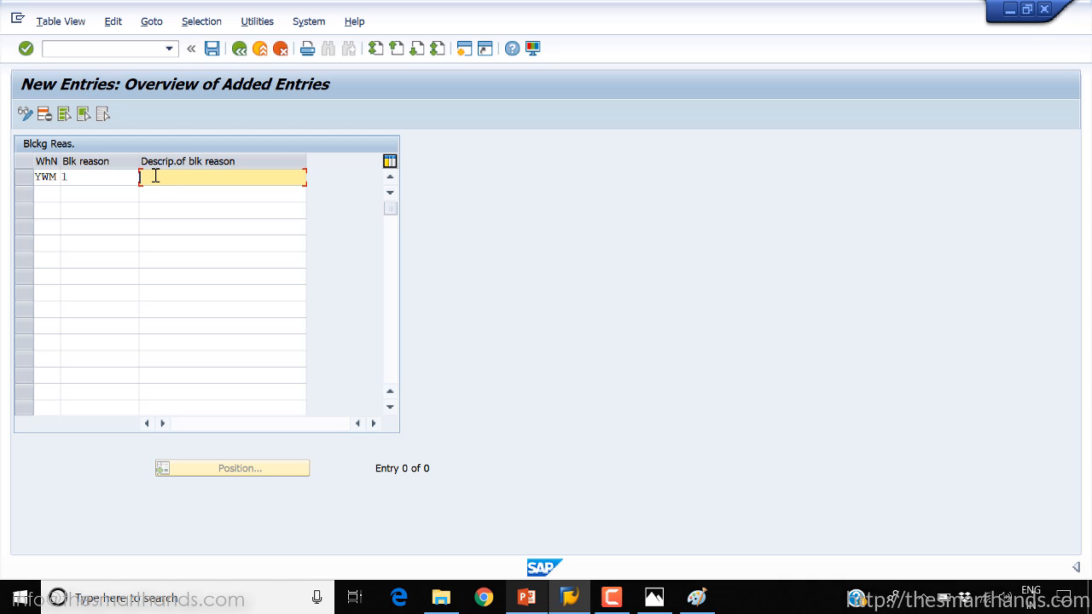
Add blocking reason 2 for warehouse YWM with the description "Damamged"
{"action": "left_click", "coordinate": [45, 194]}
{"action": "type", "text": "y"}
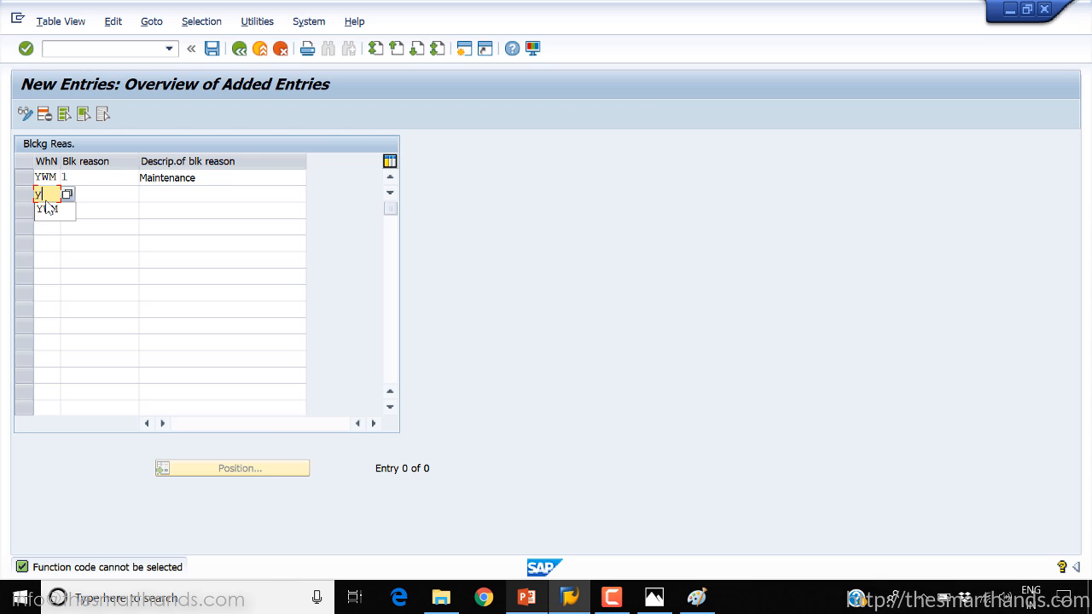
{"action": "type", "text": "wm"}
{"action": "left_click", "coordinate": [55, 216]}
{"action": "left_click", "coordinate": [101, 196]}
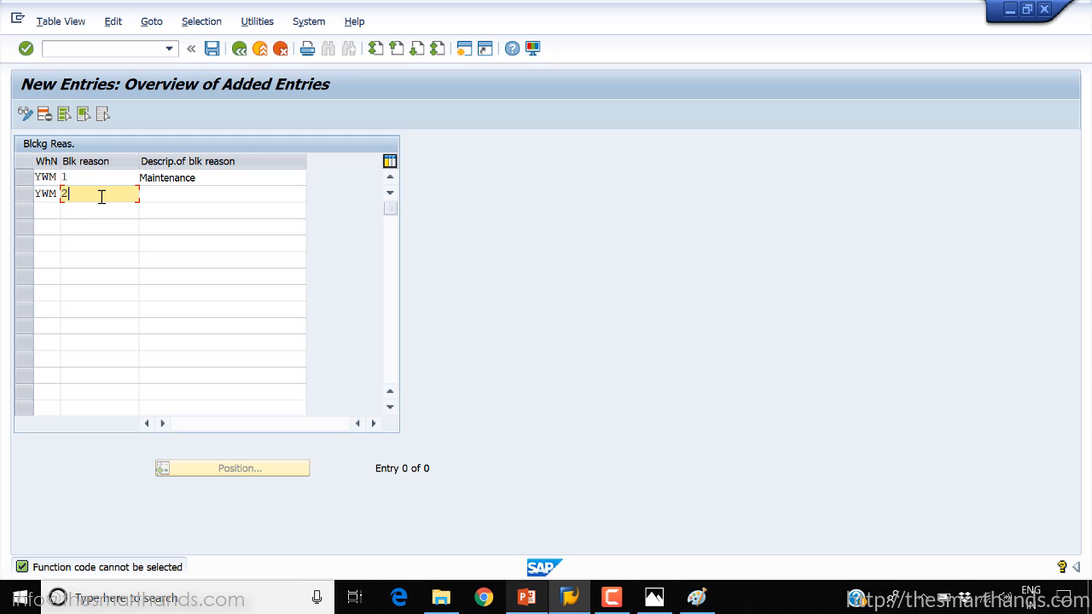
{"action": "left_click", "coordinate": [170, 197]}
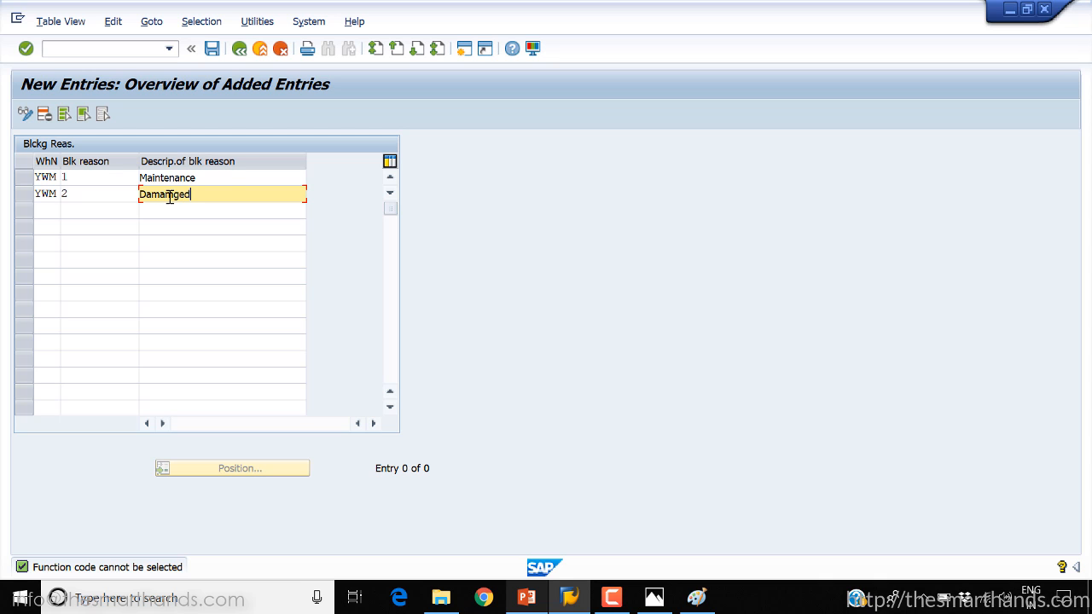
Add blocking reason 3 for warehouse YWM with the description "Others" and save the new entries
{"action": "left_click", "coordinate": [47, 214]}
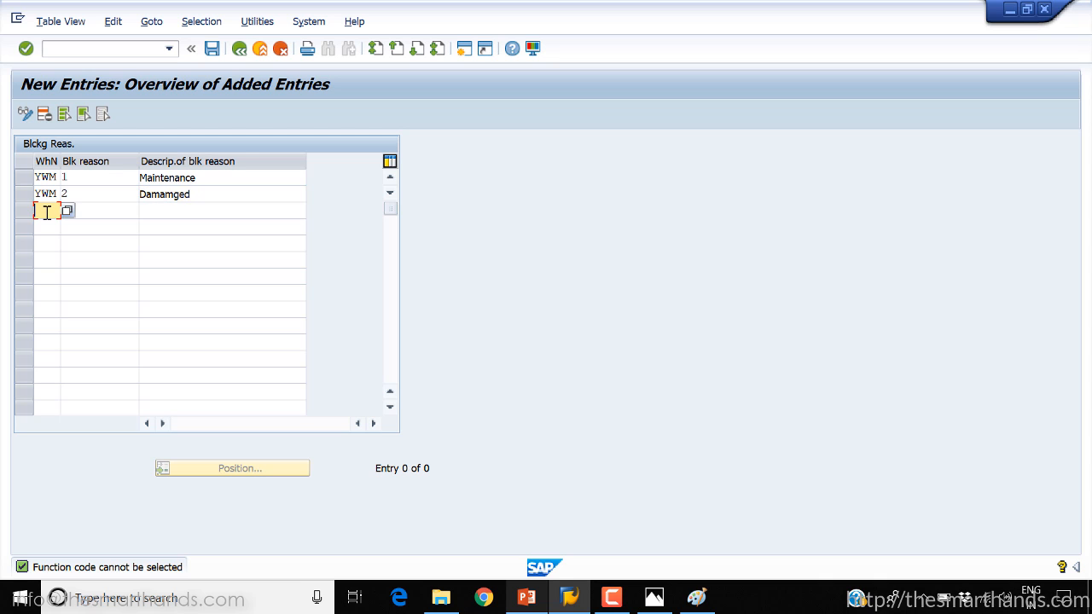
{"action": "type", "text": "y"}
{"action": "key", "text": "Down"}
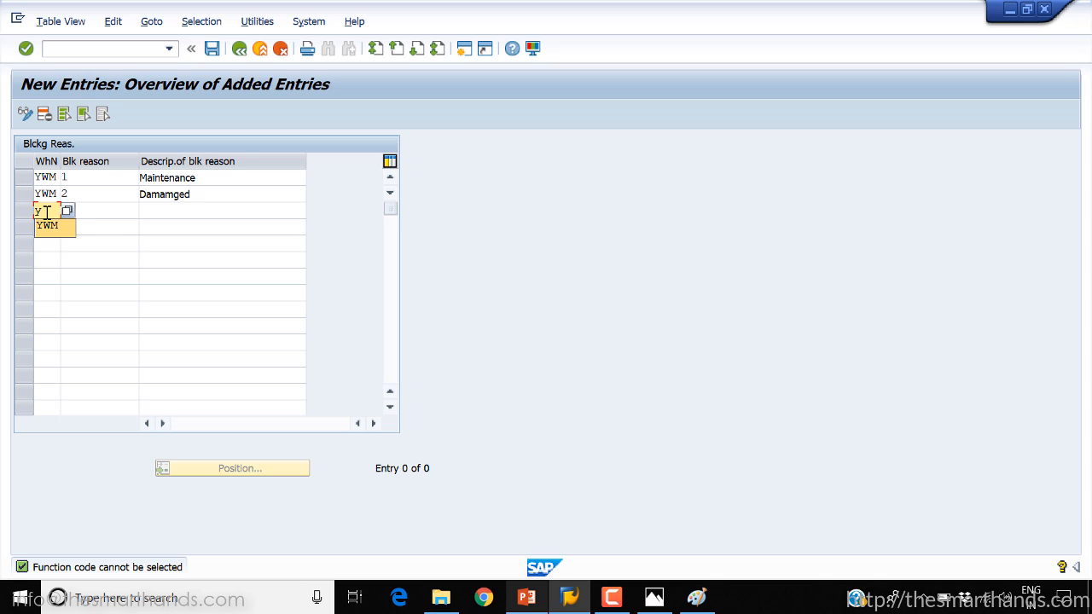
{"action": "key", "text": "Return"}
{"action": "left_click", "coordinate": [79, 210]}
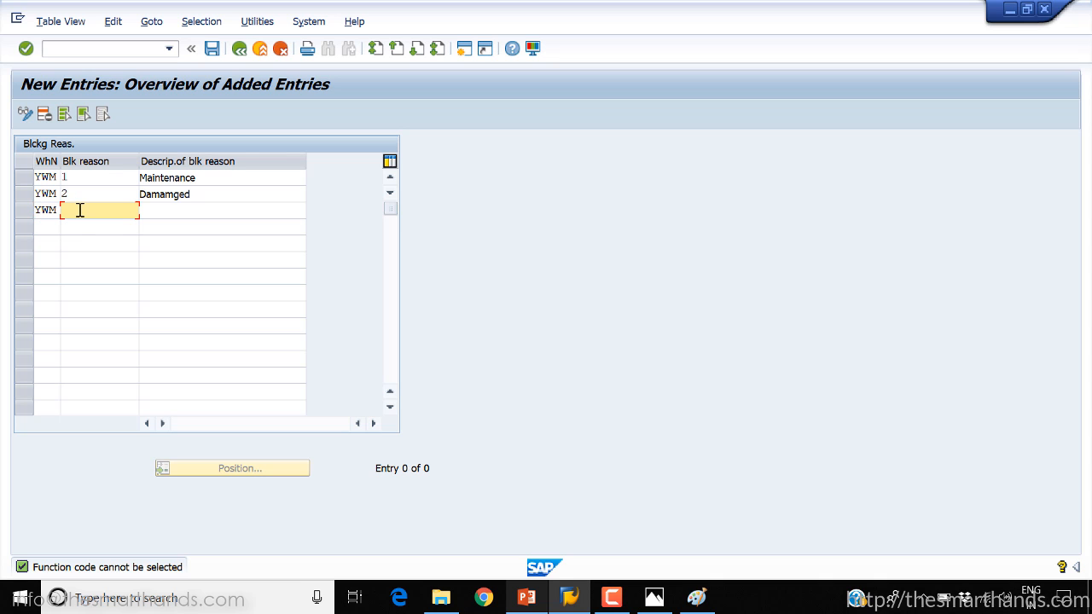
{"action": "left_click", "coordinate": [167, 209]}
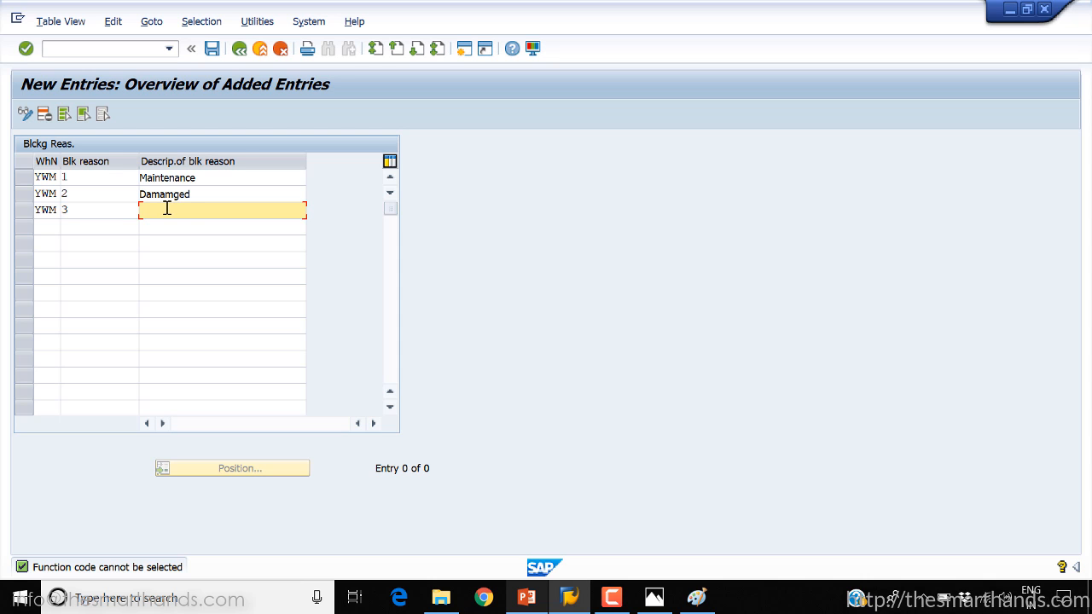
{"action": "type", "text": "Others"}
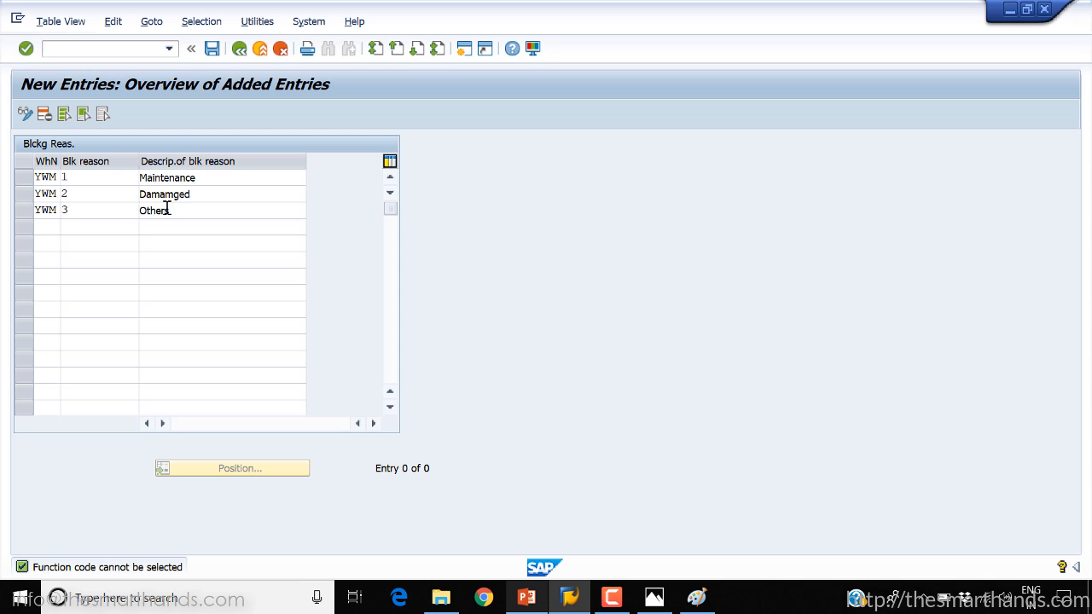
{"action": "key", "text": "Return"}
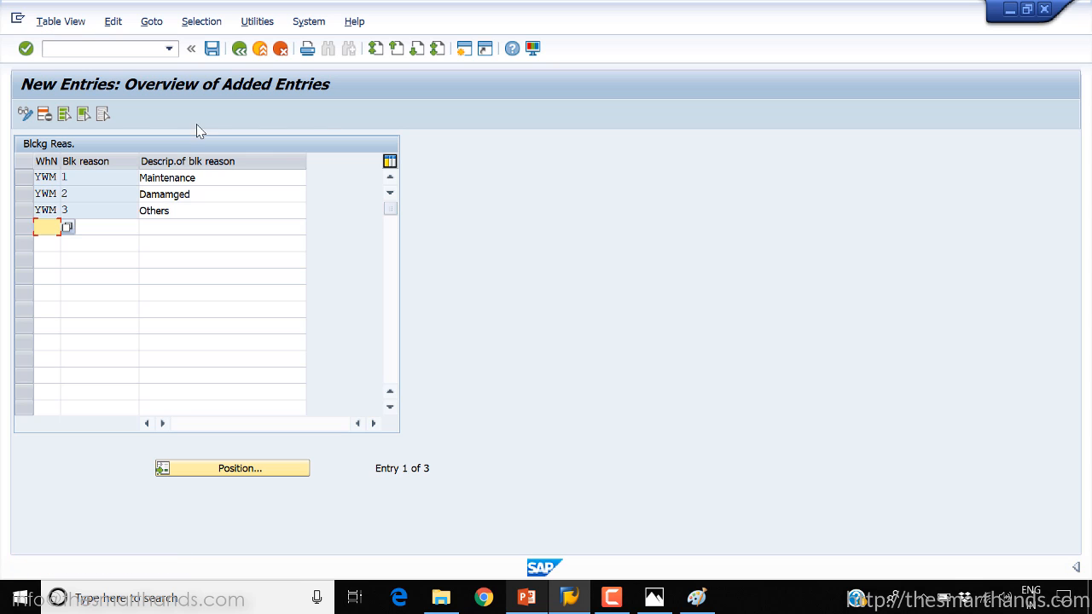
{"action": "left_click", "coordinate": [212, 47]}
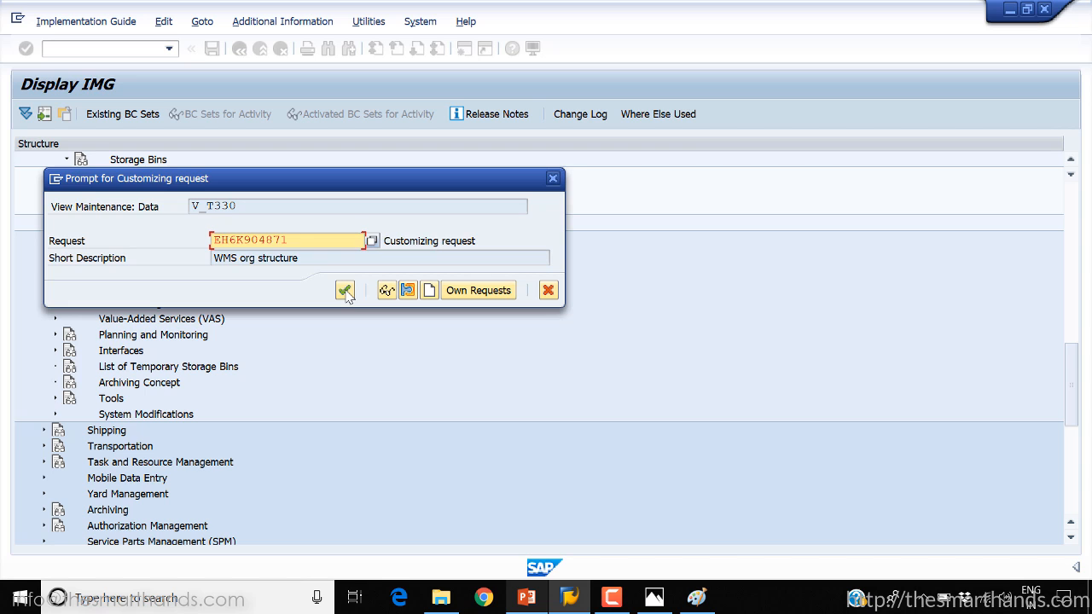
{"action": "left_click", "coordinate": [345, 291]}
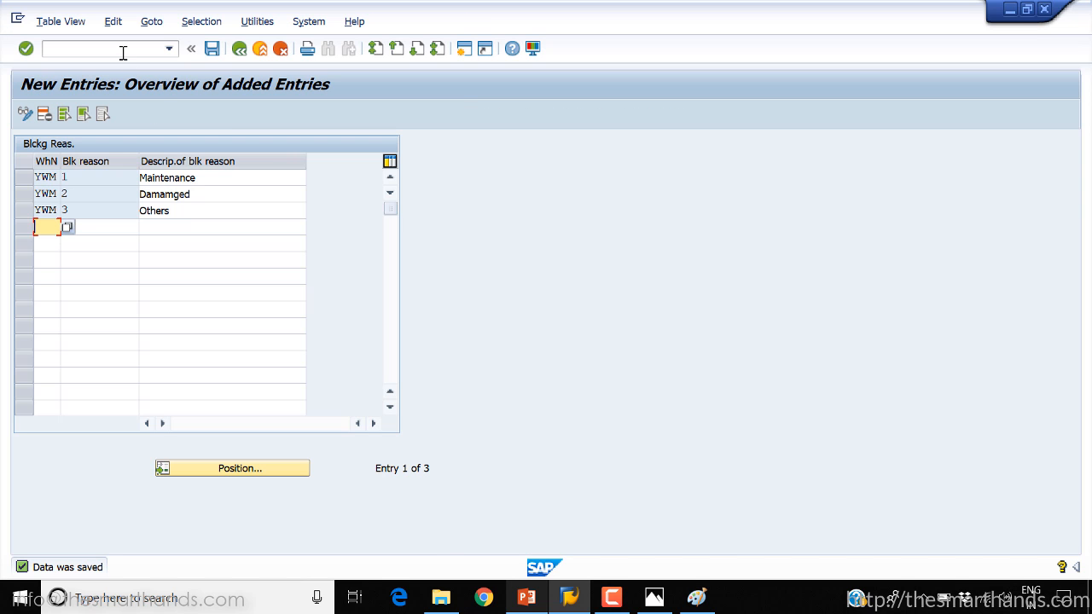
Go back to the Change Storage Bin transaction and load bin 01-01-01 of storage type 001 in warehouse YWM
{"action": "left_click", "coordinate": [123, 49]}
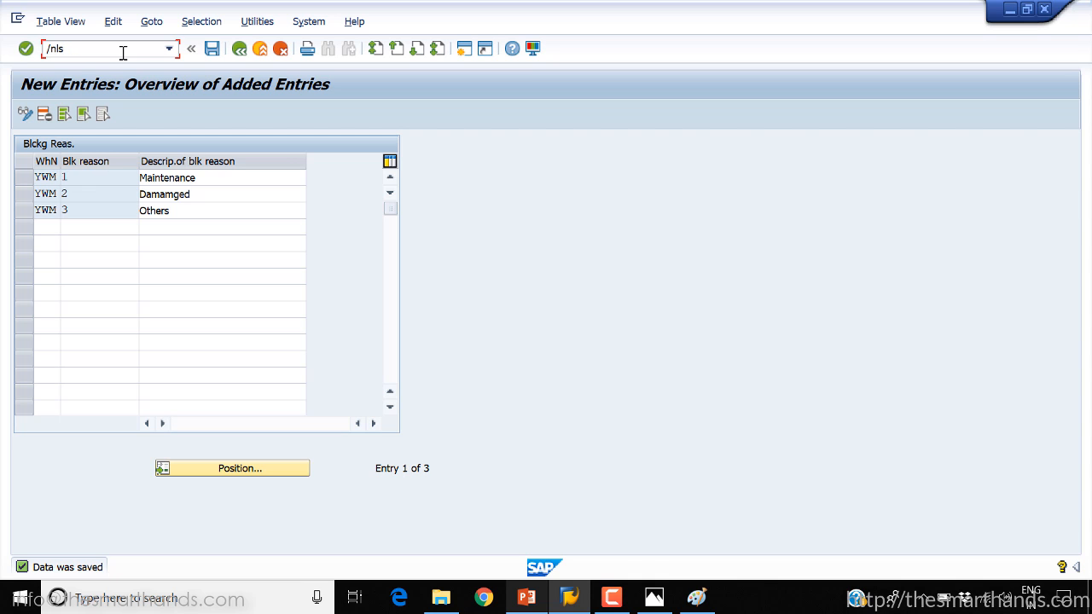
{"action": "key", "text": "Return"}
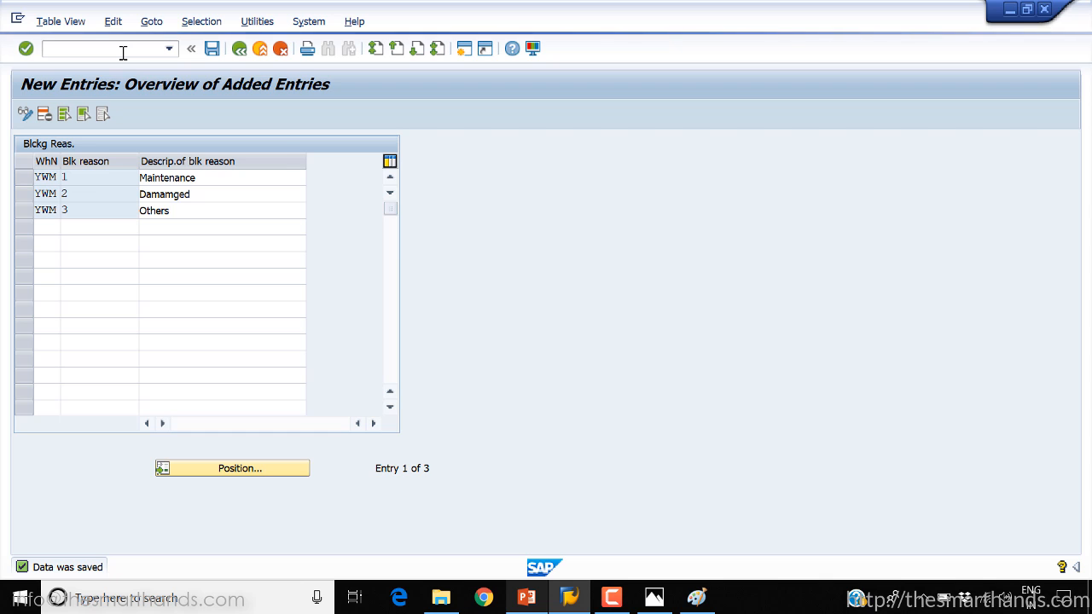
{"action": "left_click", "coordinate": [153, 179]}
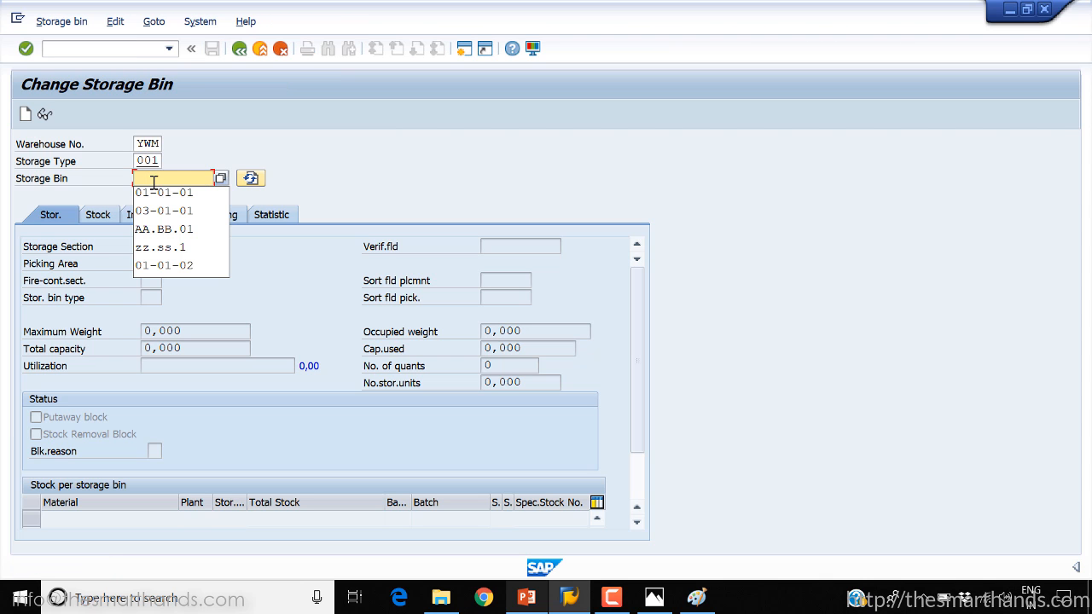
{"action": "left_click", "coordinate": [156, 194]}
{"action": "key", "text": "Return"}
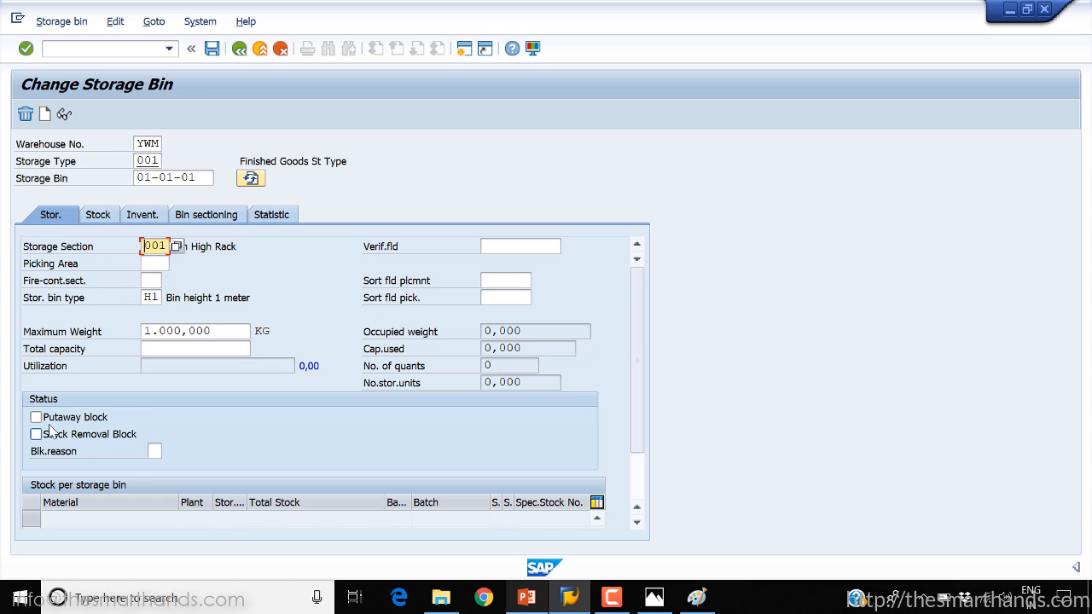
Block bin 01-01-01 for putaway with blocking reason 1 "Maintenance", and also select its stock removal block
{"action": "left_click", "coordinate": [36, 417]}
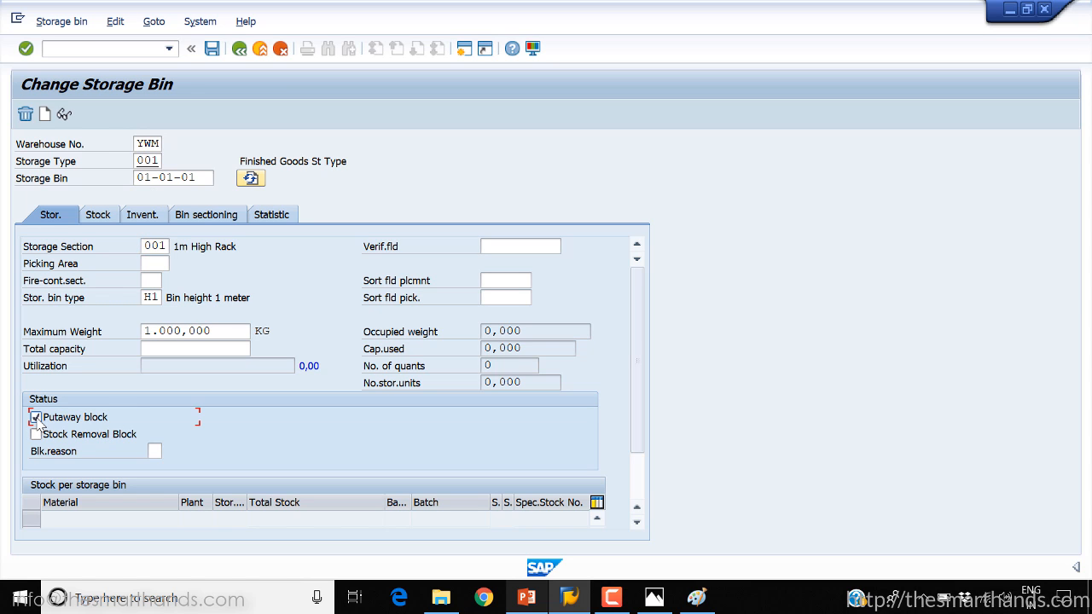
{"action": "left_click", "coordinate": [154, 451]}
{"action": "left_click", "coordinate": [170, 451]}
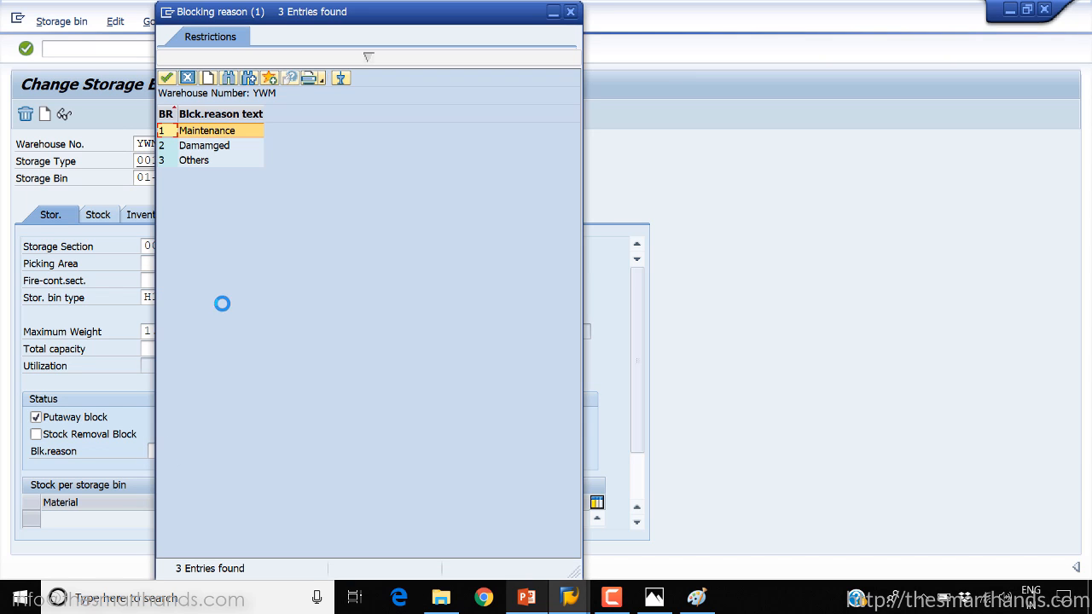
{"action": "double_click", "coordinate": [232, 130]}
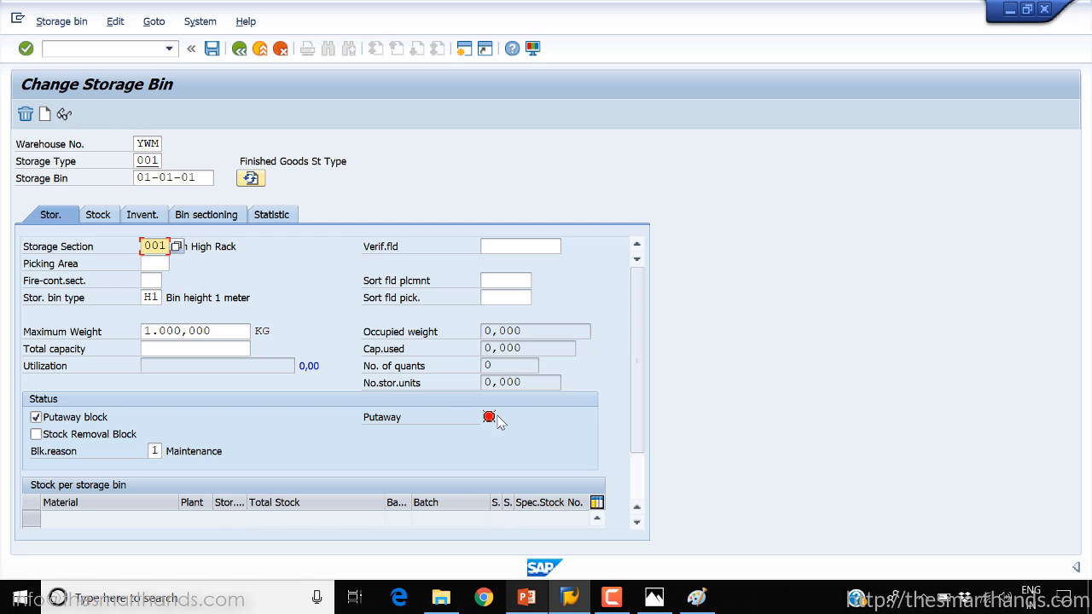
{"action": "left_click", "coordinate": [37, 437]}
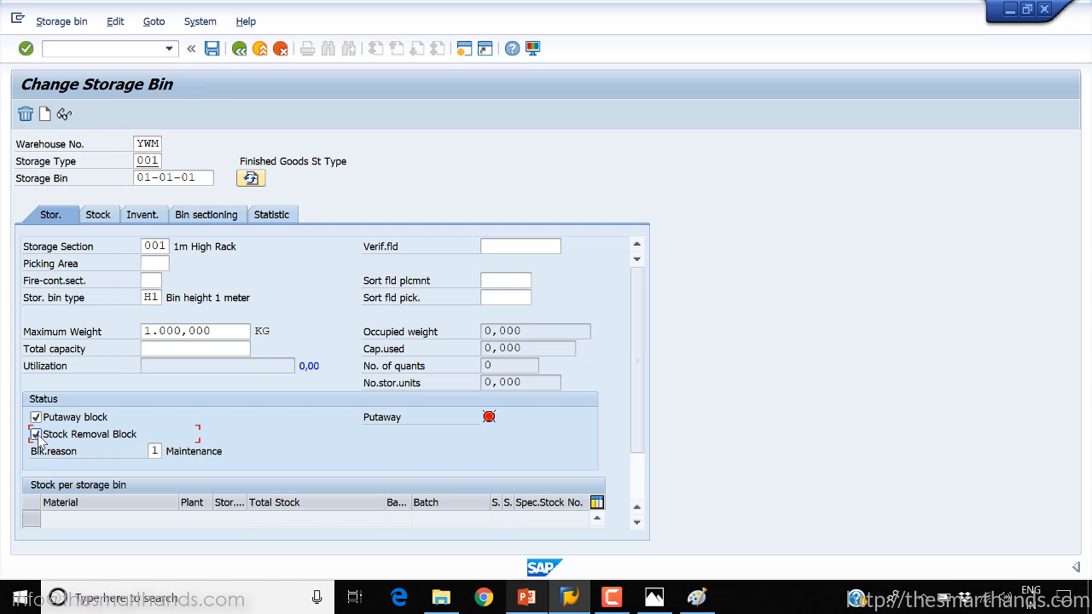
Save the putaway and stock removal blocks on bin 01-01-01, and reload that bin for changing
{"action": "key", "text": "Return"}
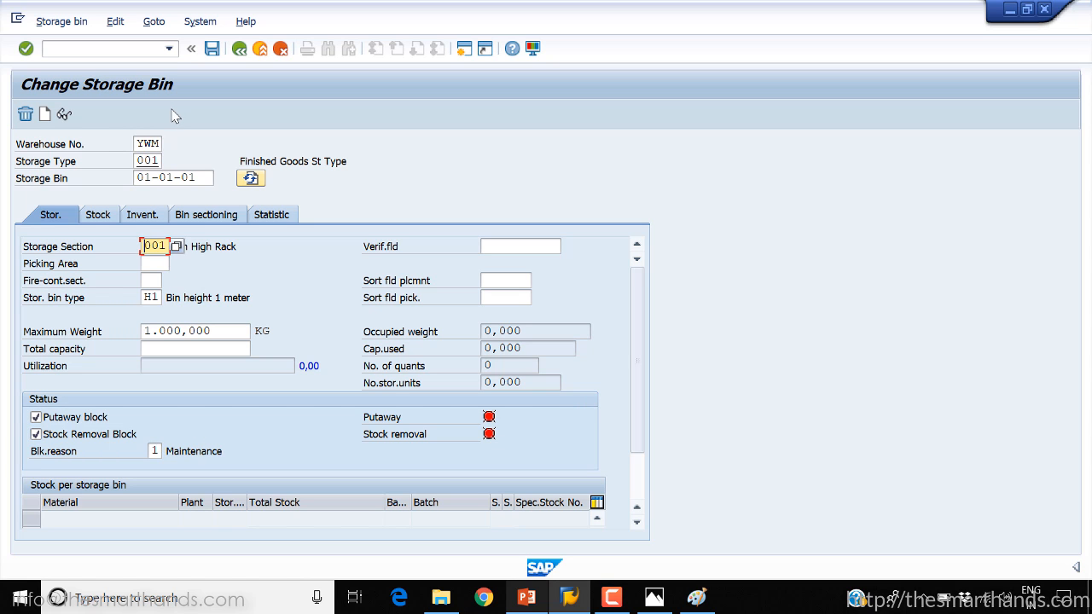
{"action": "left_click", "coordinate": [212, 48]}
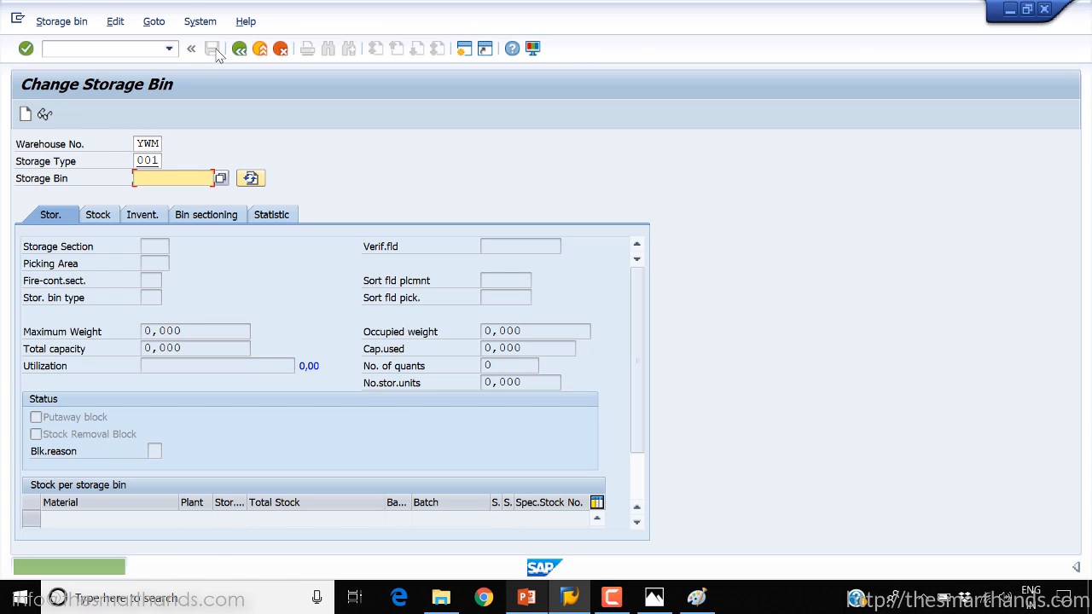
{"action": "key", "text": "Return"}
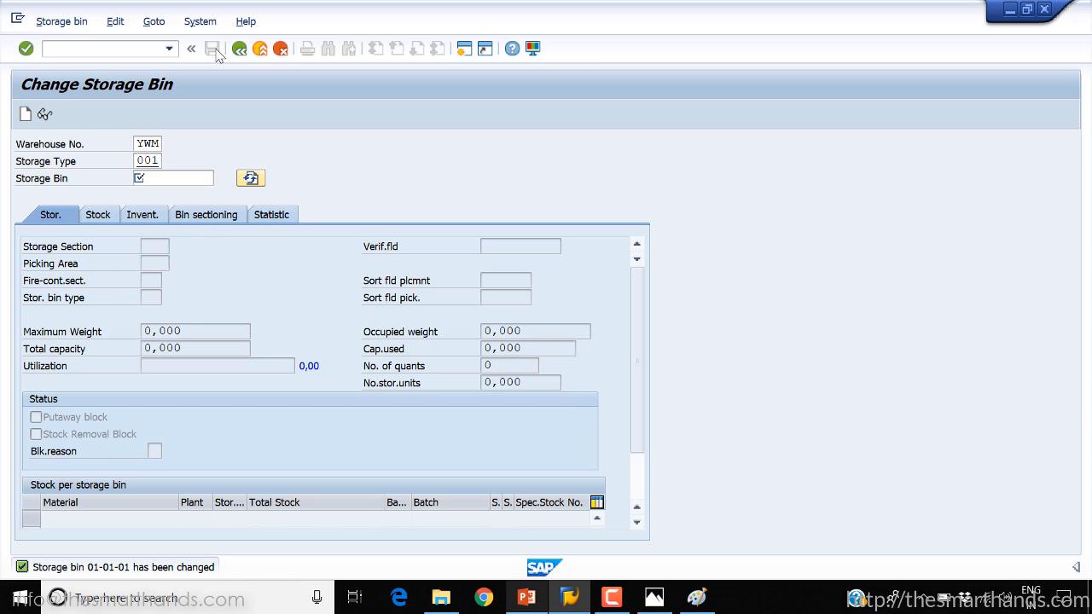
{"action": "key", "text": "Down"}
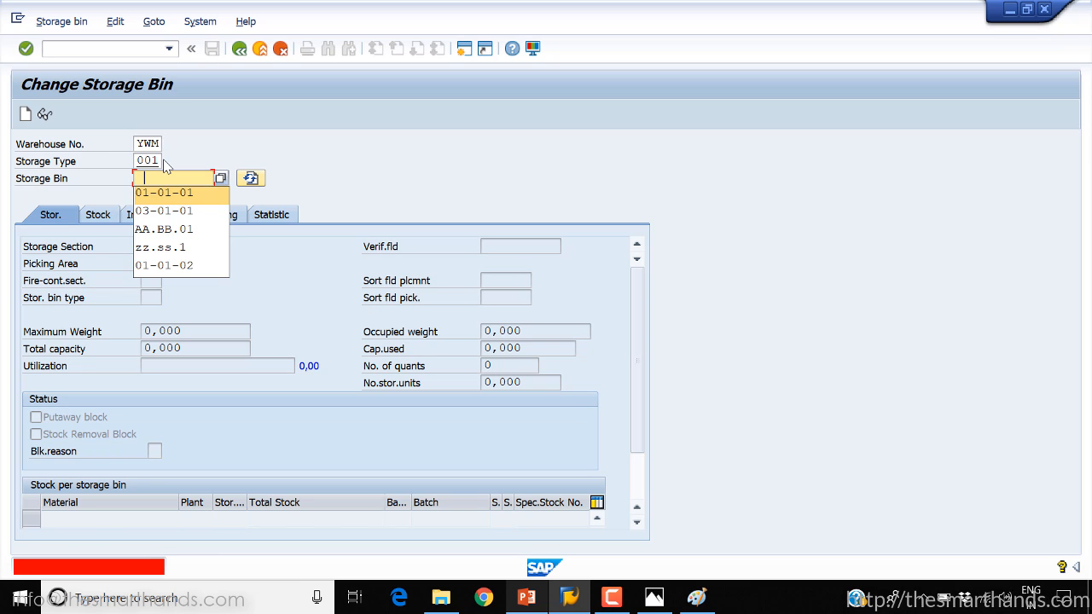
{"action": "key", "text": "Return"}
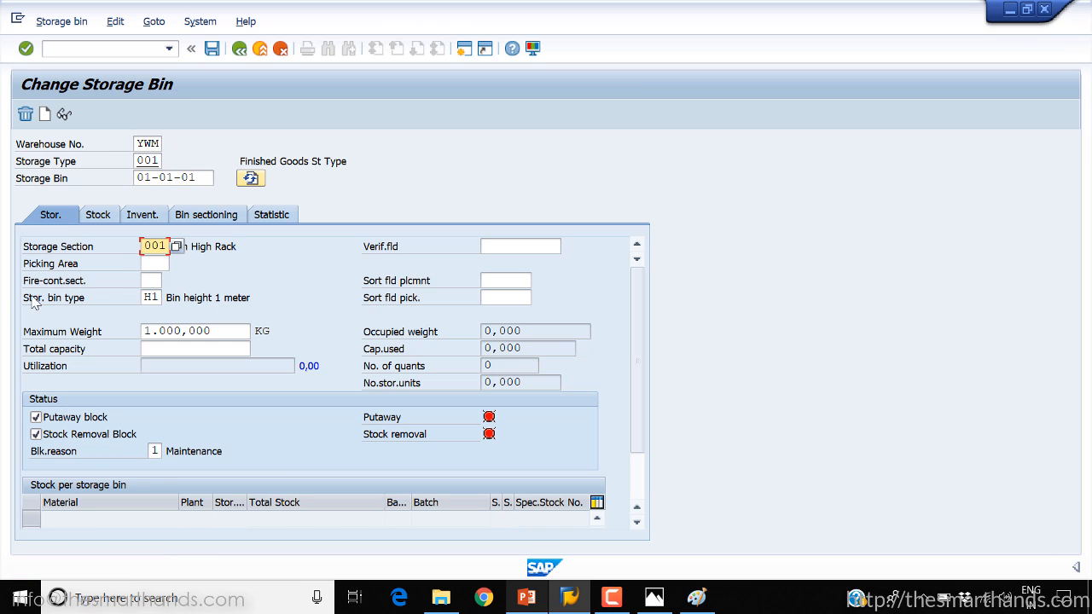
Remove both blocks and the blocking reason from bin 01-01-01, save the change, and reload the bin
{"action": "left_click", "coordinate": [35, 434]}
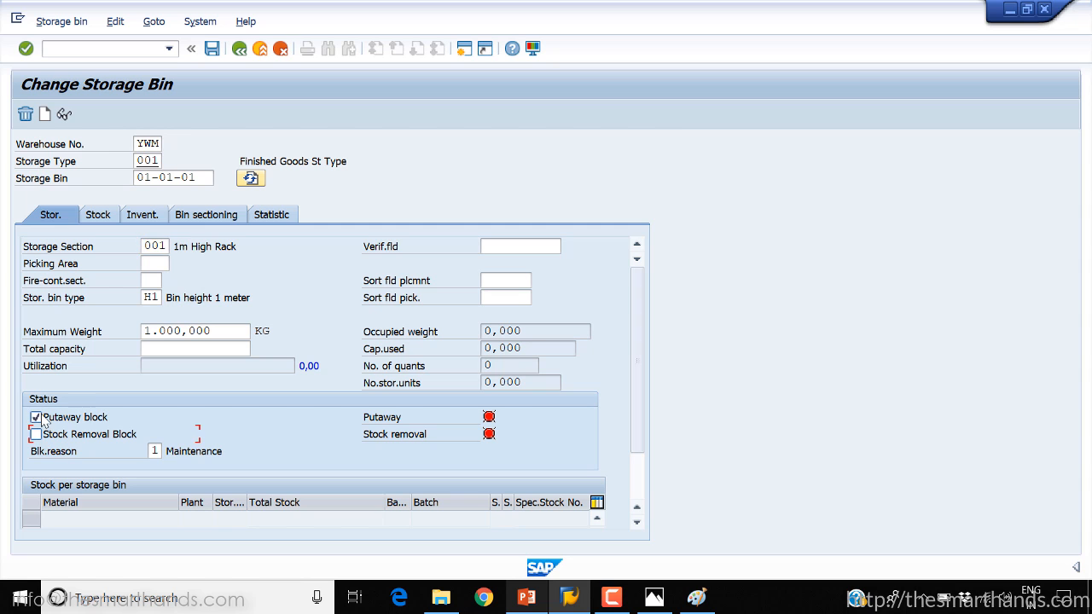
{"action": "left_click", "coordinate": [36, 417]}
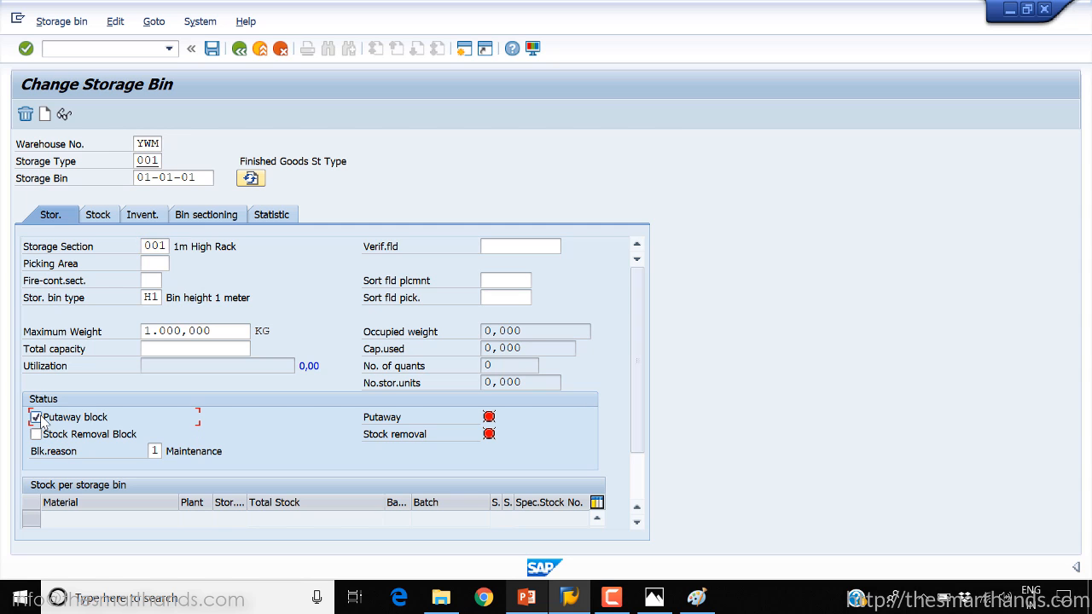
{"action": "left_click", "coordinate": [213, 49]}
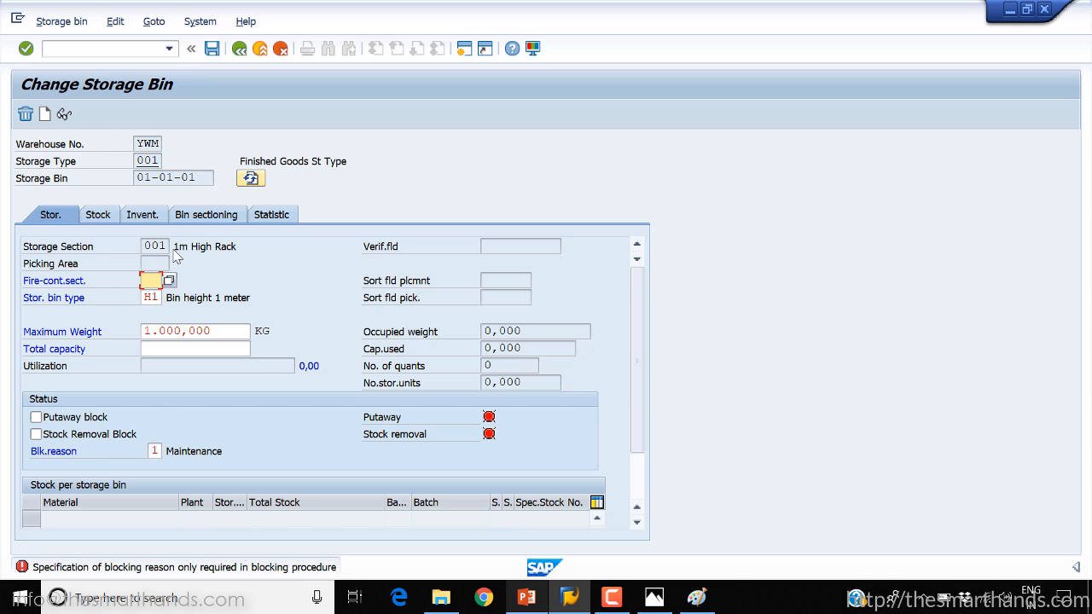
{"action": "left_click", "coordinate": [156, 451]}
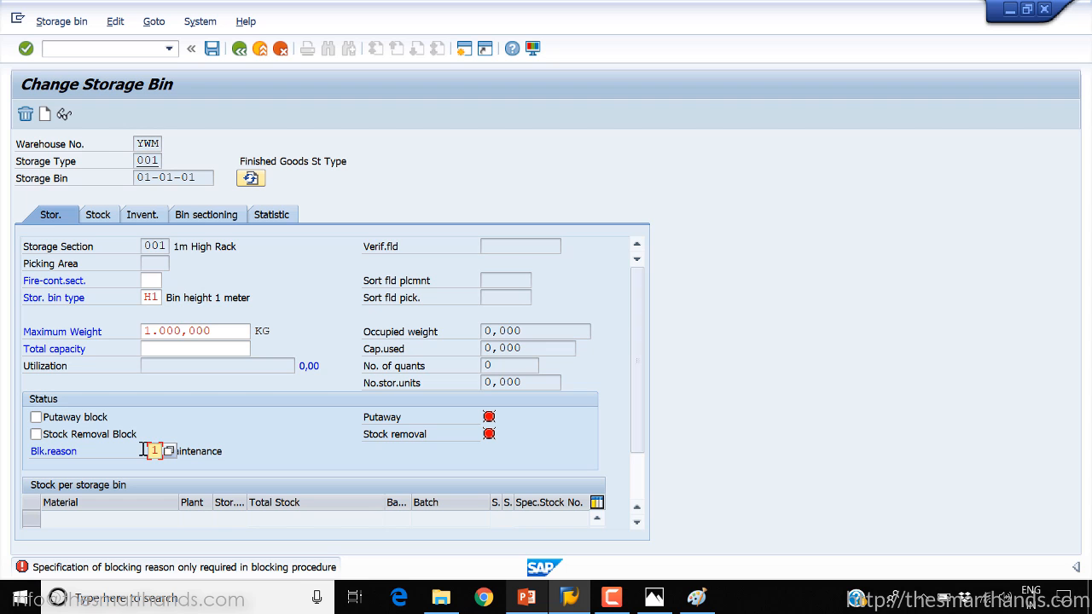
{"action": "key", "text": "ctrl+s"}
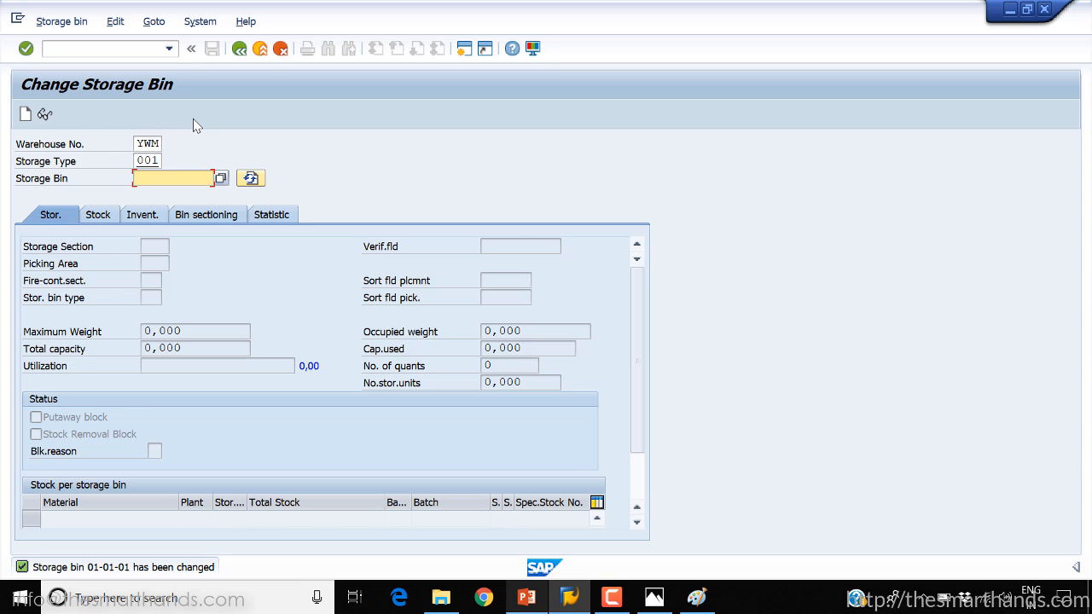
{"action": "key", "text": "Return"}
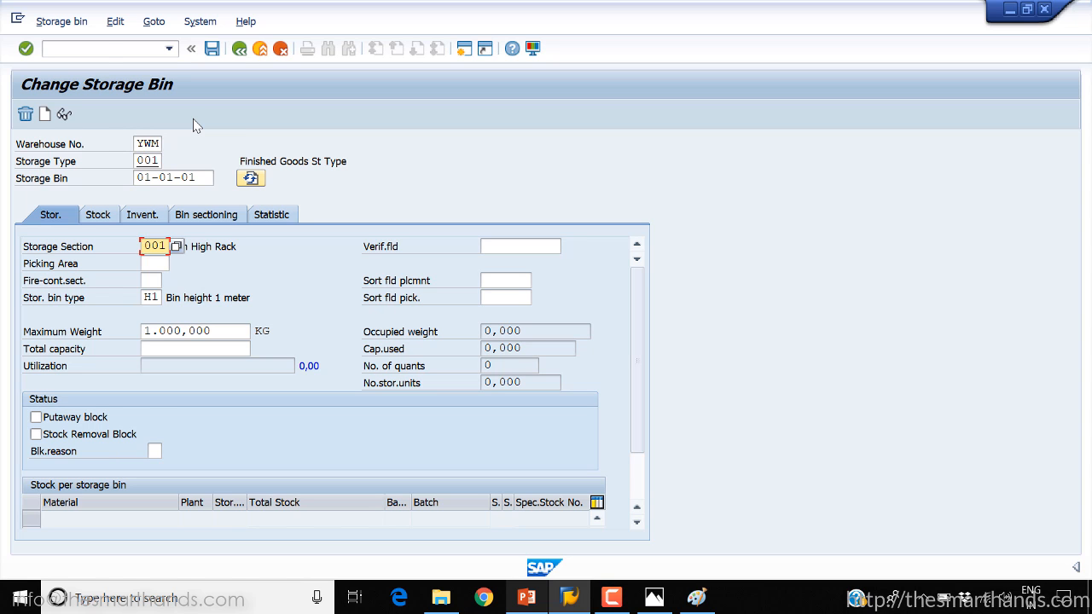
Open transaction LS06 and list the storage bins of storage type 001 in warehouse YWM
{"action": "left_click", "coordinate": [105, 49]}
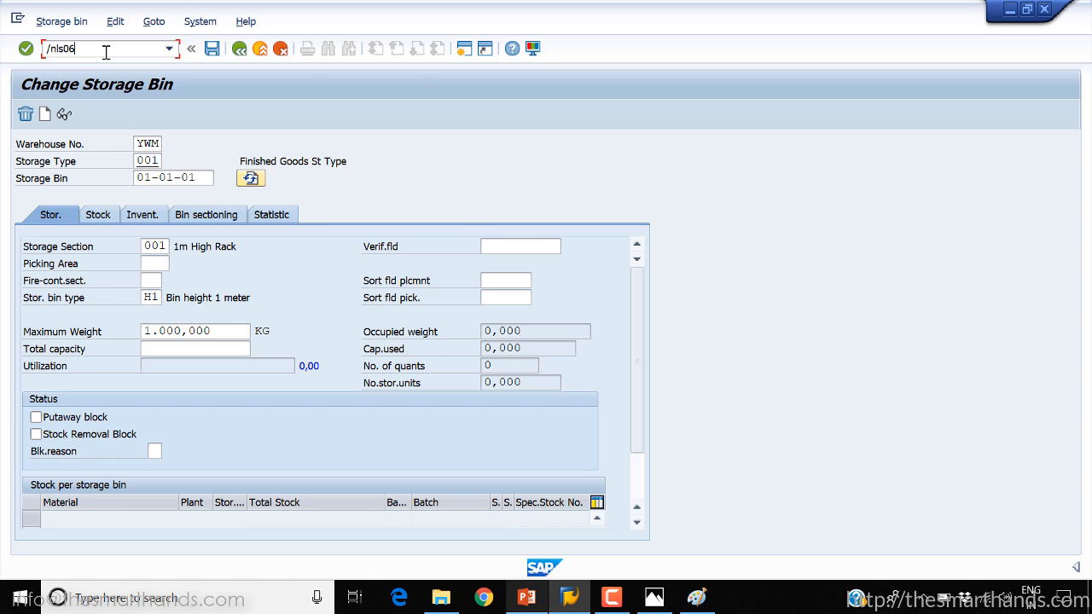
{"action": "key", "text": "Return"}
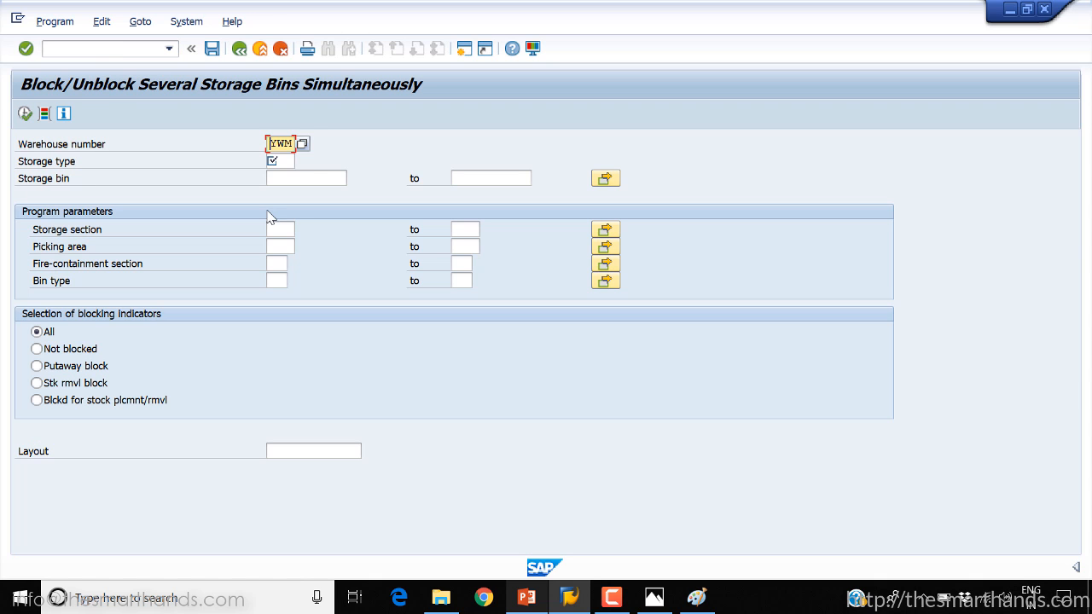
{"action": "left_click", "coordinate": [291, 159]}
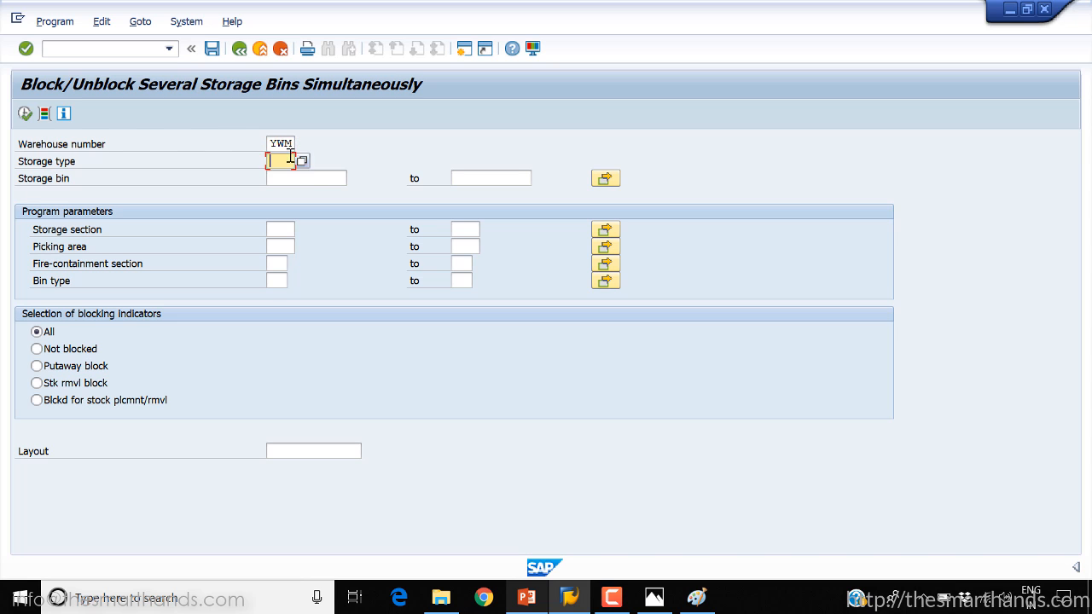
{"action": "type", "text": "001"}
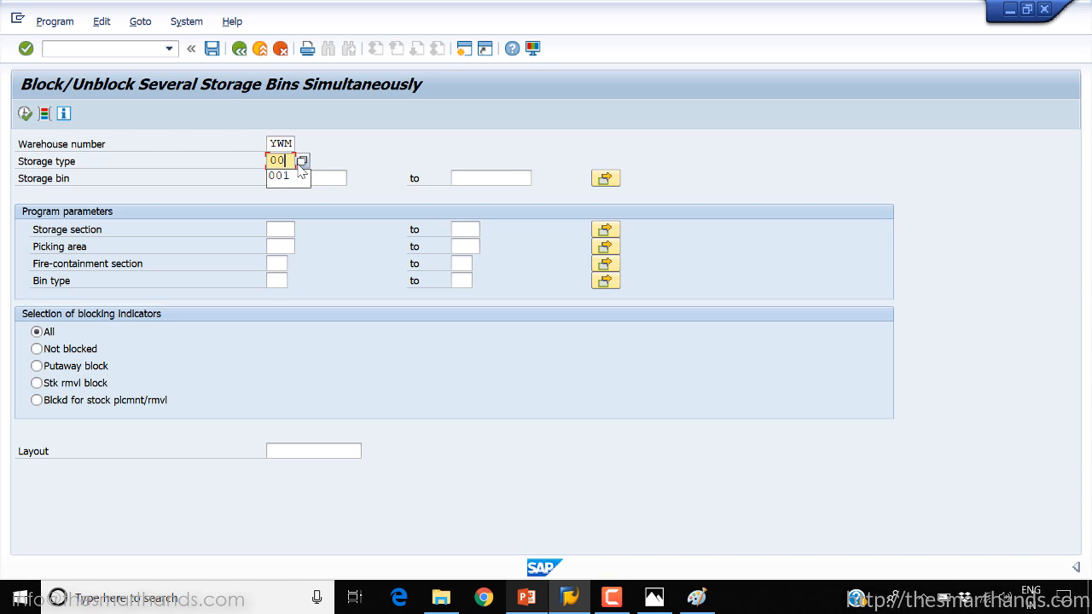
{"action": "left_click", "coordinate": [25, 114]}
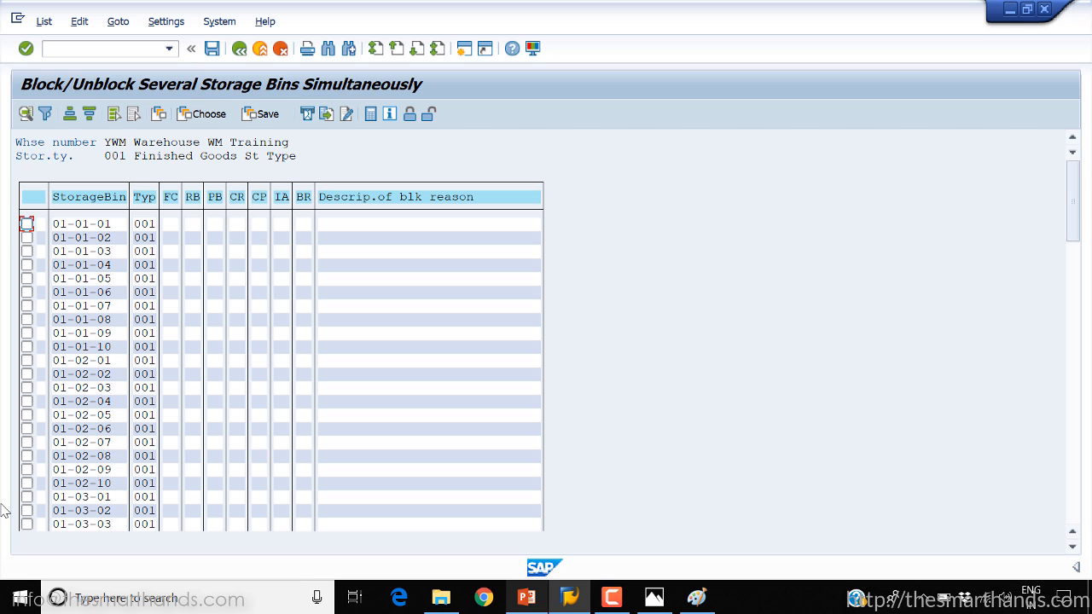
Block bins 01-01-10 and 01-02-01 together for putaway and stock removal with blocking reason 1, and save
{"action": "left_click", "coordinate": [26, 223]}
{"action": "left_click", "coordinate": [26, 224]}
{"action": "left_click", "coordinate": [27, 237]}
{"action": "left_click", "coordinate": [27, 333]}
{"action": "left_click", "coordinate": [27, 347]}
{"action": "left_click", "coordinate": [26, 360]}
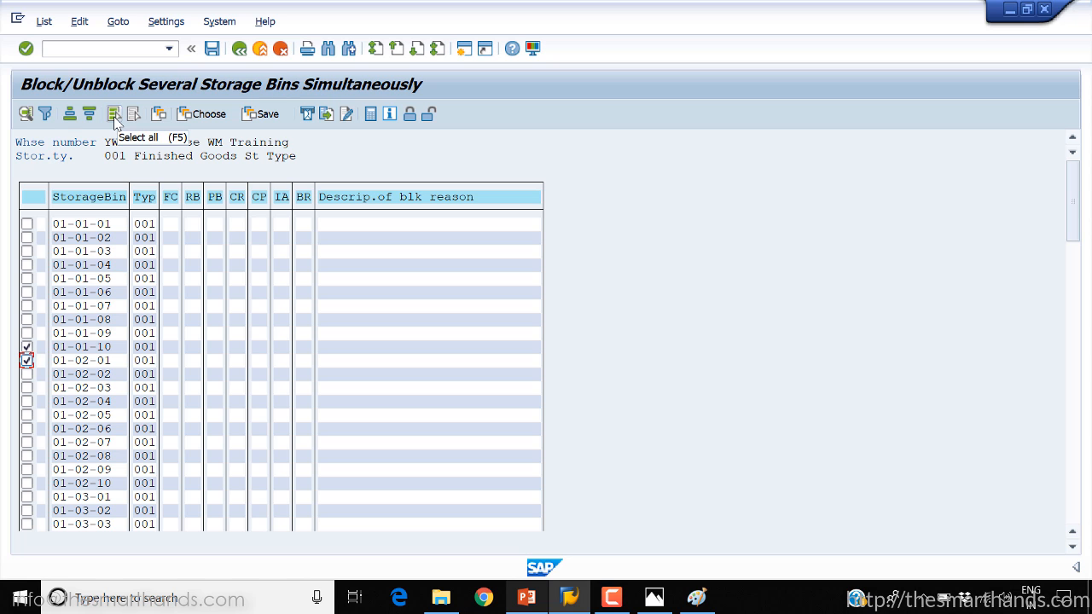
{"action": "left_click", "coordinate": [411, 114]}
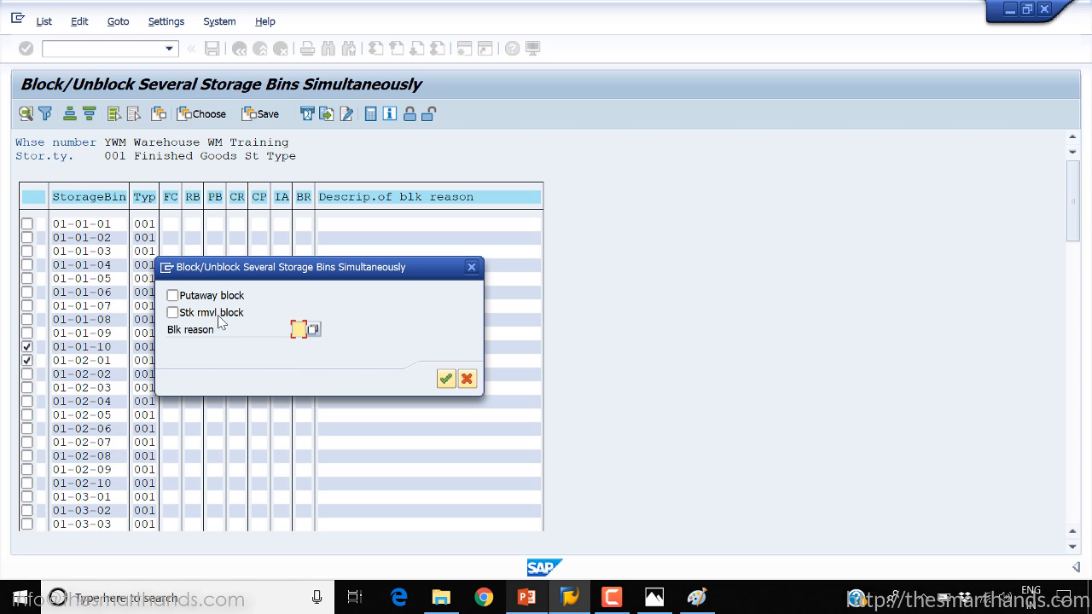
{"action": "left_click", "coordinate": [173, 295]}
{"action": "left_click", "coordinate": [173, 314]}
{"action": "left_click", "coordinate": [299, 330]}
{"action": "left_click", "coordinate": [312, 331]}
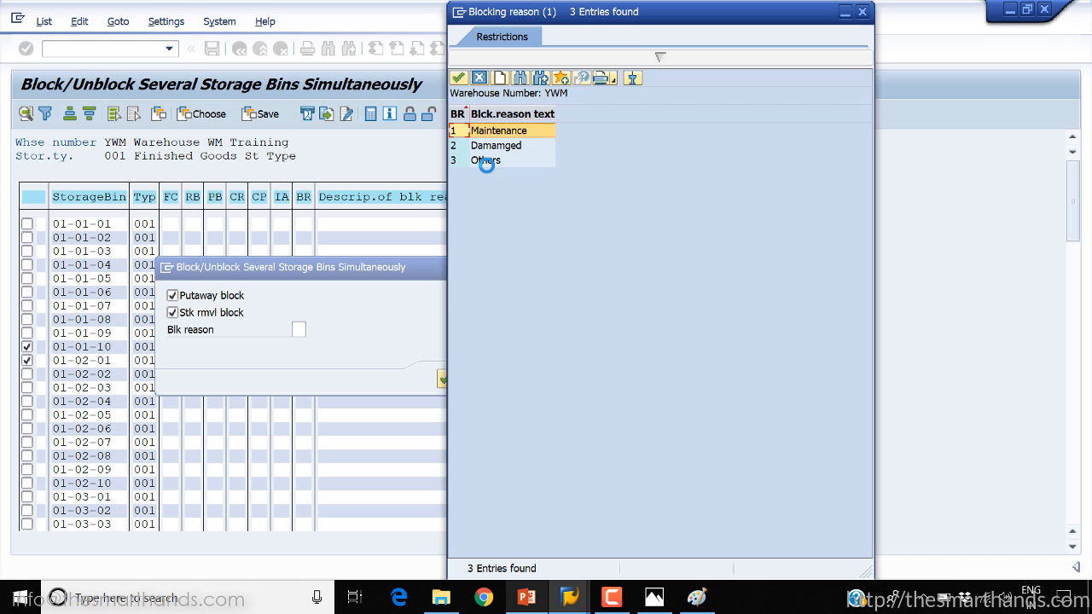
{"action": "left_click", "coordinate": [499, 146]}
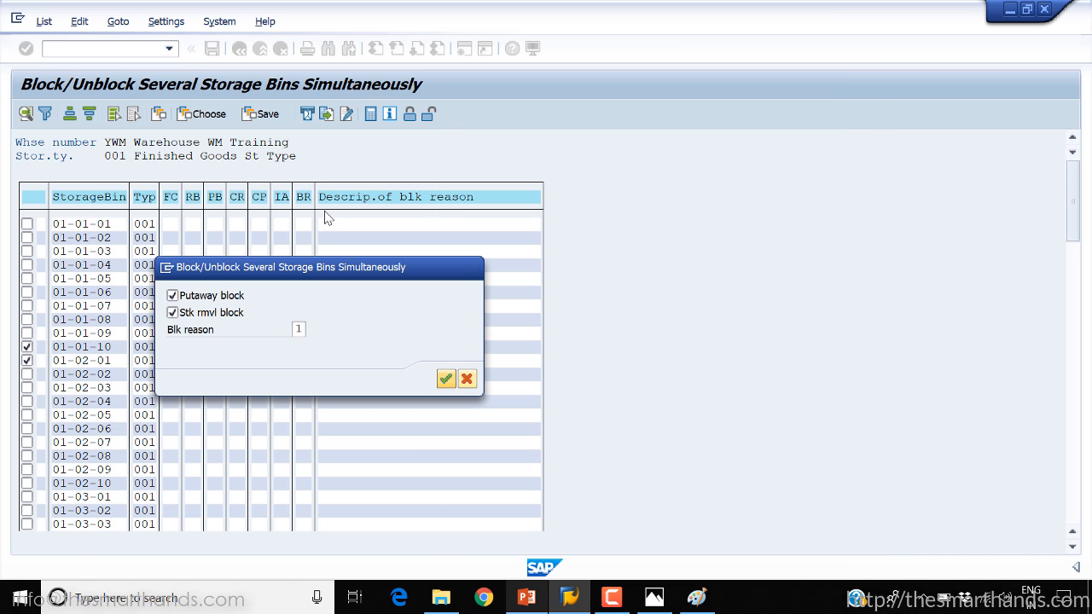
{"action": "left_click", "coordinate": [446, 379]}
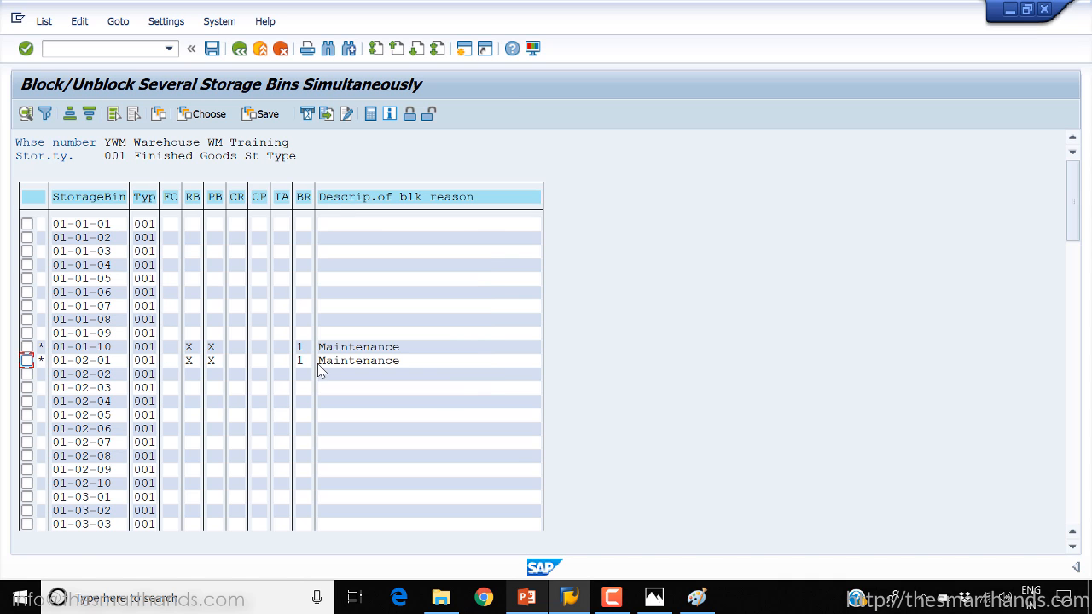
{"action": "left_click", "coordinate": [217, 57]}
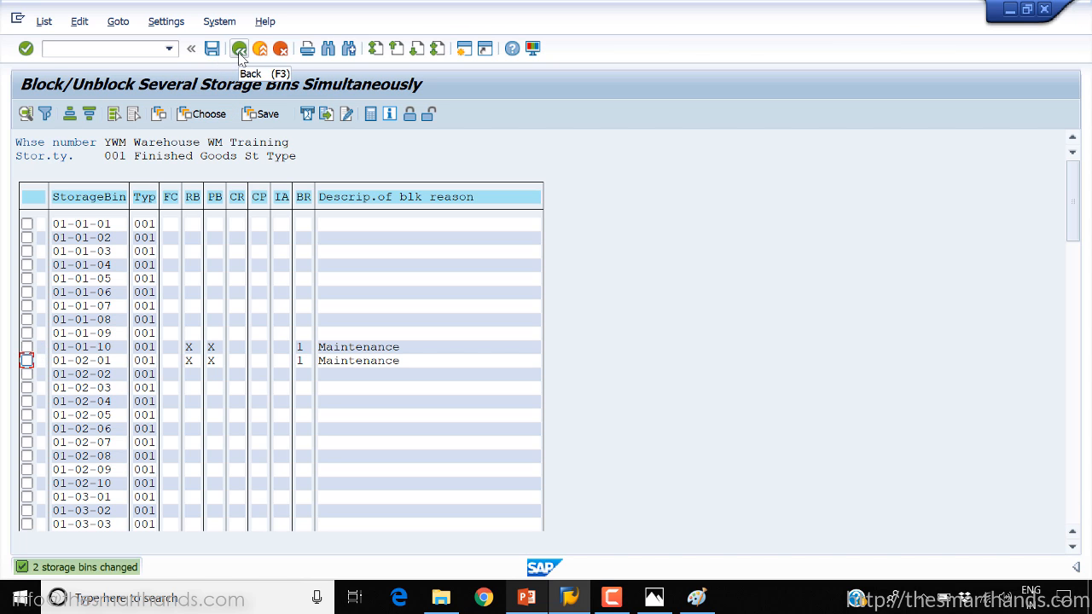
Return to the selection and list the bins of storage type 001 in warehouse YWM again
{"action": "left_click", "coordinate": [239, 52]}
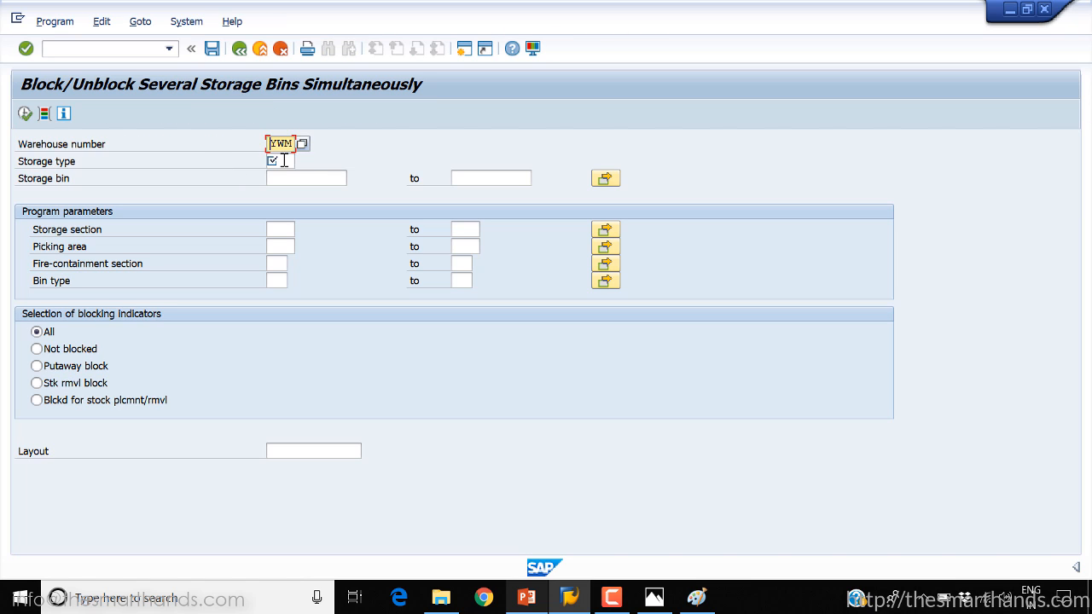
{"action": "left_click", "coordinate": [282, 161]}
{"action": "type", "text": "001"}
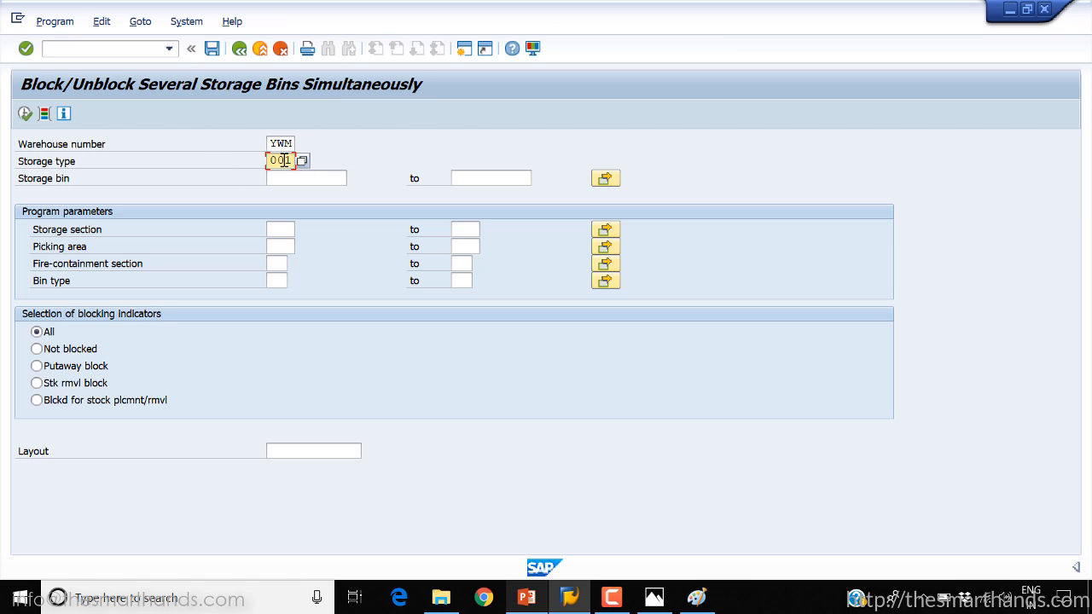
{"action": "left_click", "coordinate": [25, 114]}
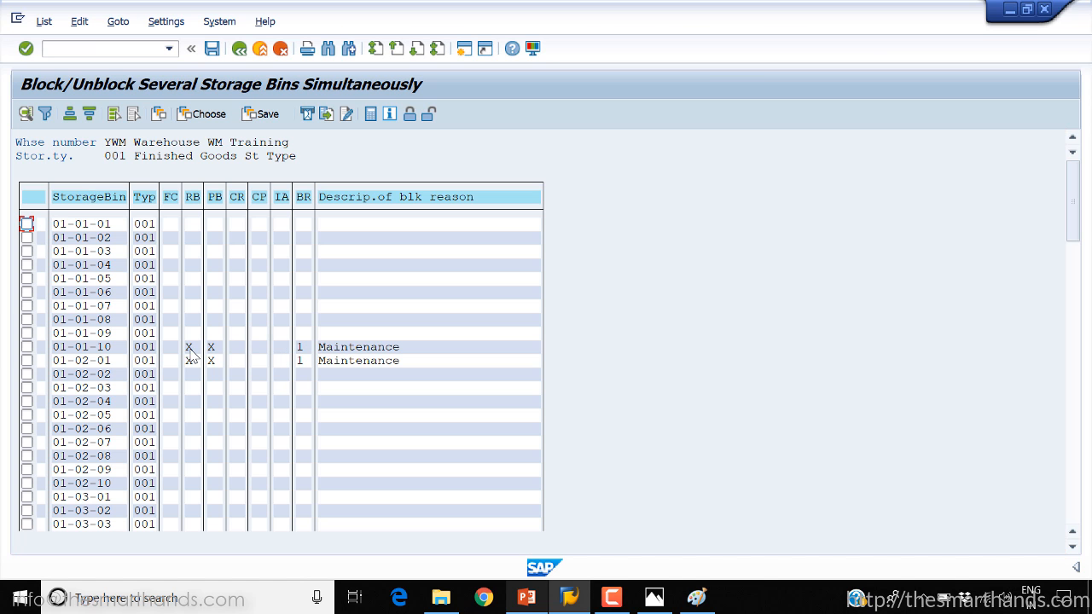
Remove the putaway and stock removal blocks from bins 01-01-10 and 01-02-01 together, and save
{"action": "left_click", "coordinate": [27, 347]}
{"action": "left_click", "coordinate": [27, 360]}
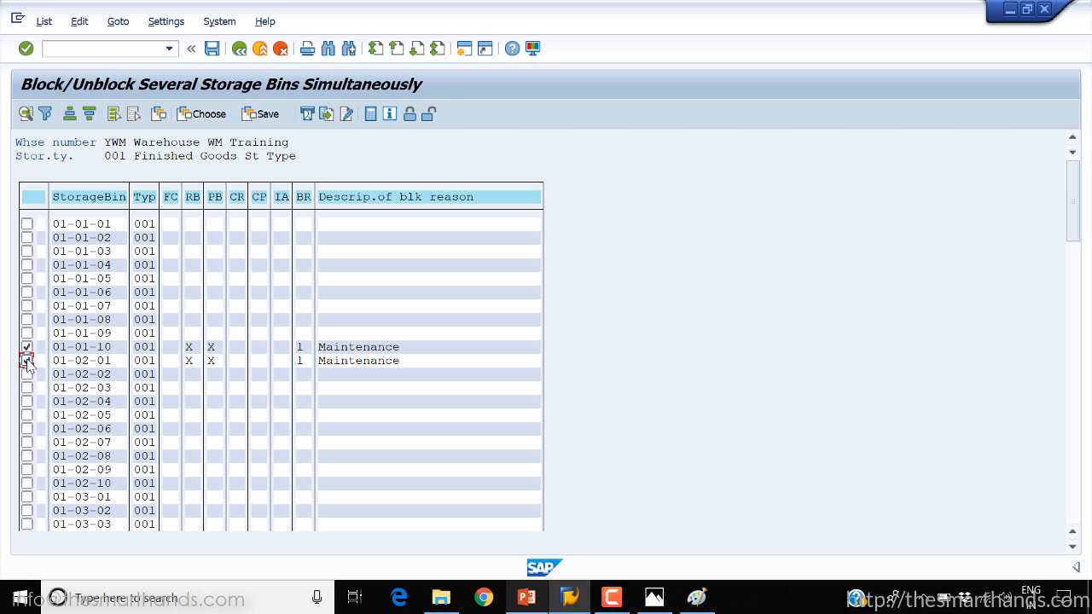
{"action": "left_click", "coordinate": [432, 118]}
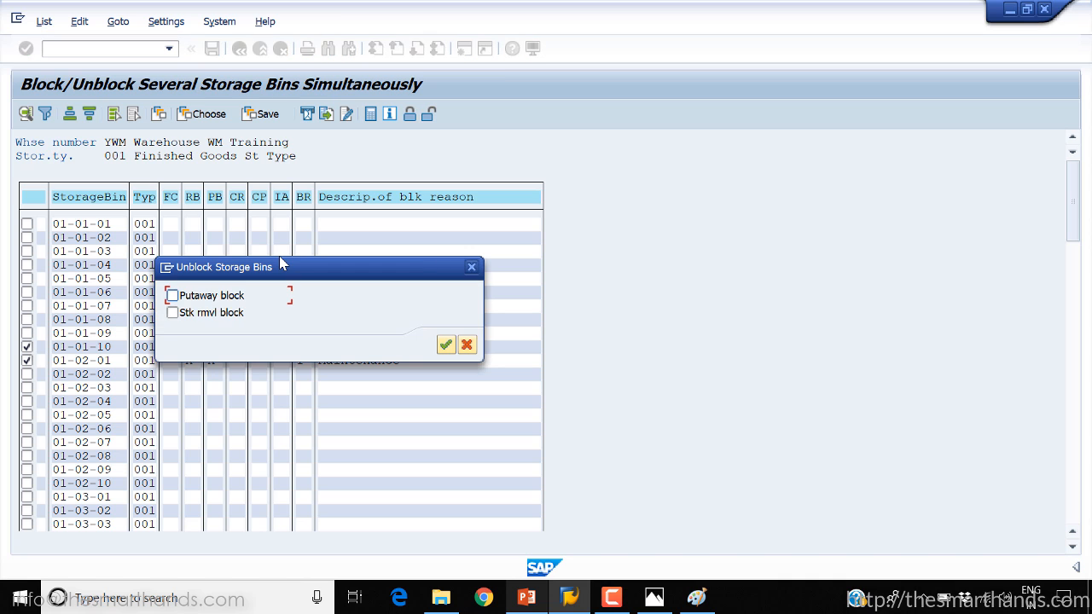
{"action": "left_click", "coordinate": [171, 295]}
{"action": "left_click", "coordinate": [173, 313]}
{"action": "left_click", "coordinate": [445, 345]}
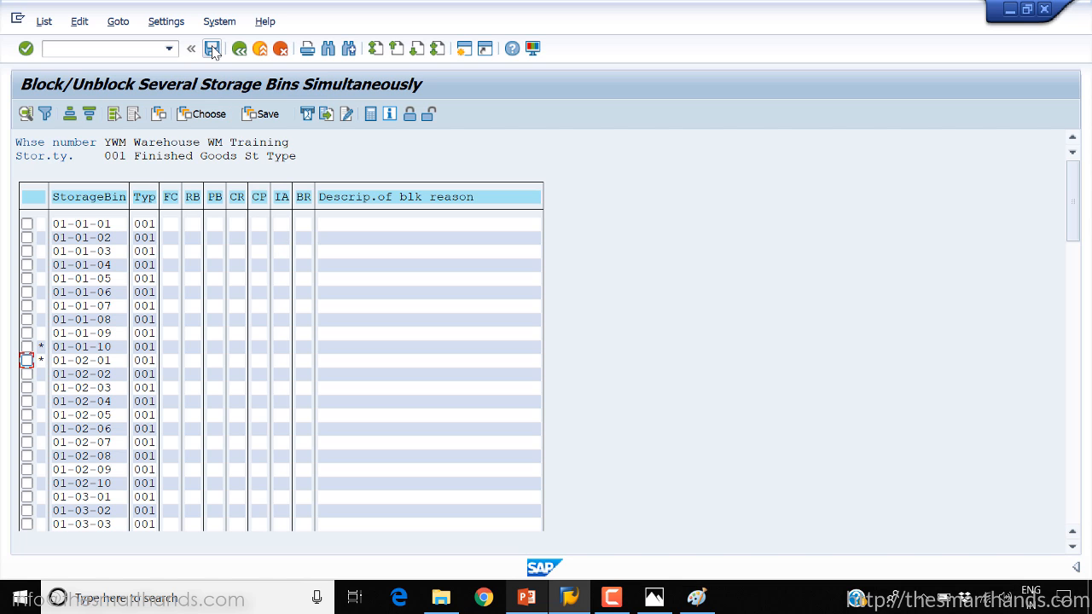
{"action": "left_click", "coordinate": [213, 48]}
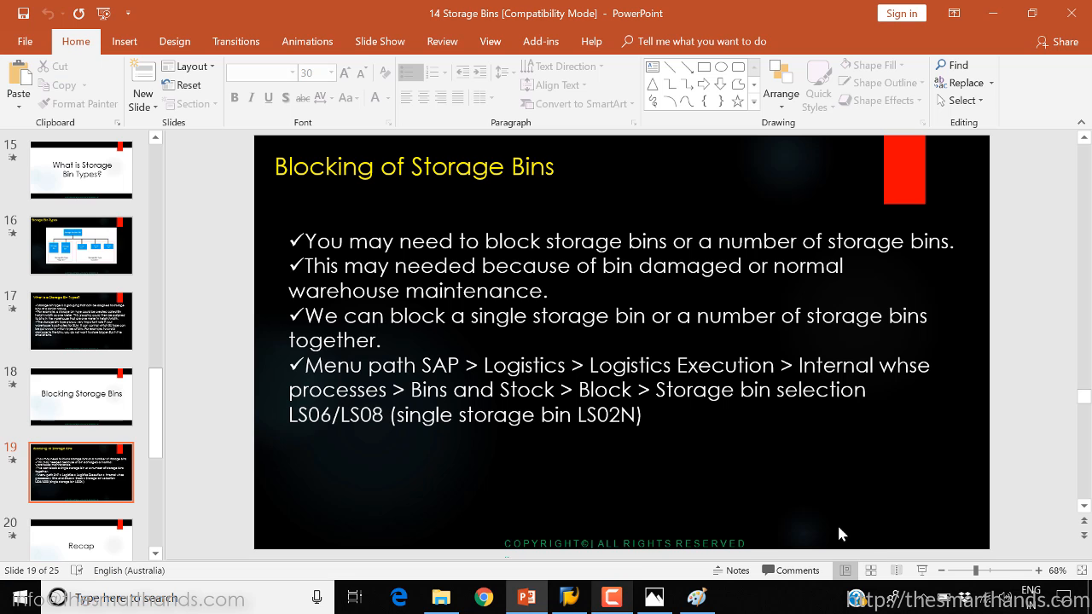
Run the PowerPoint slide show from the "Blocking of Storage Bins" slide and go through the Recap points up to blocking of storage bins
{"action": "left_click", "coordinate": [923, 571]}
{"action": "key", "text": "Right"}
{"action": "key", "text": "Right"}
{"action": "key", "text": "Right"}
{"action": "key", "text": "Right"}
{"action": "key", "text": "Right"}
{"action": "key", "text": "Right"}
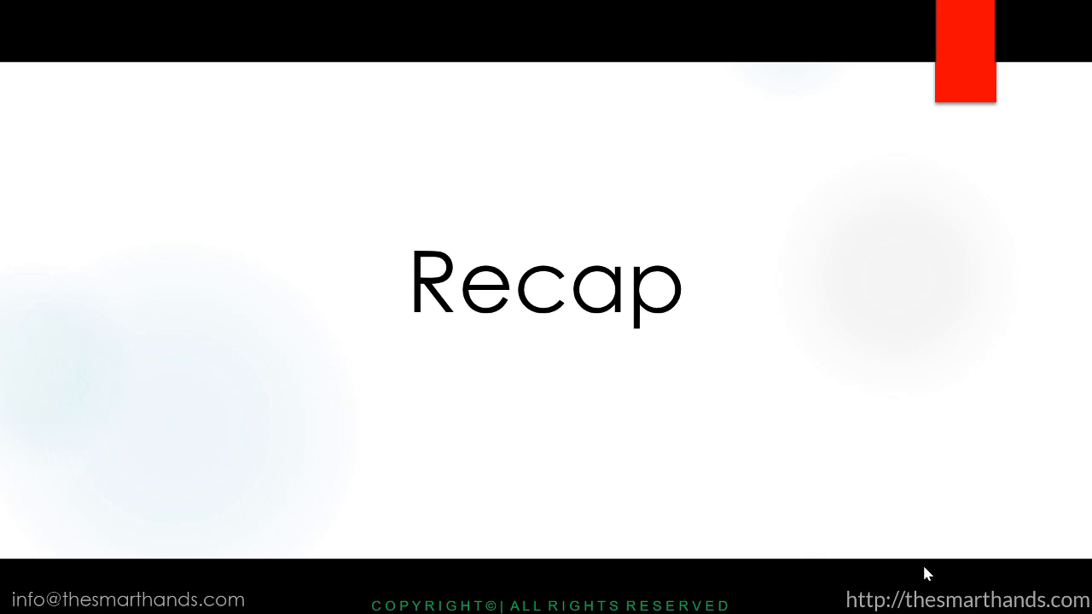
{"action": "key", "text": "Right"}
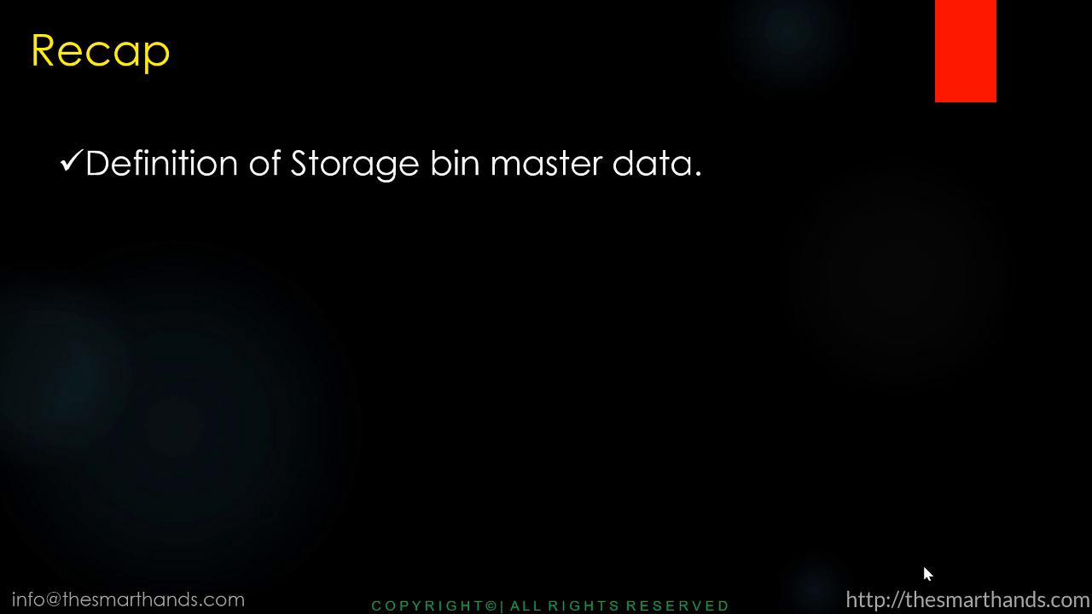
{"action": "key", "text": "Right"}
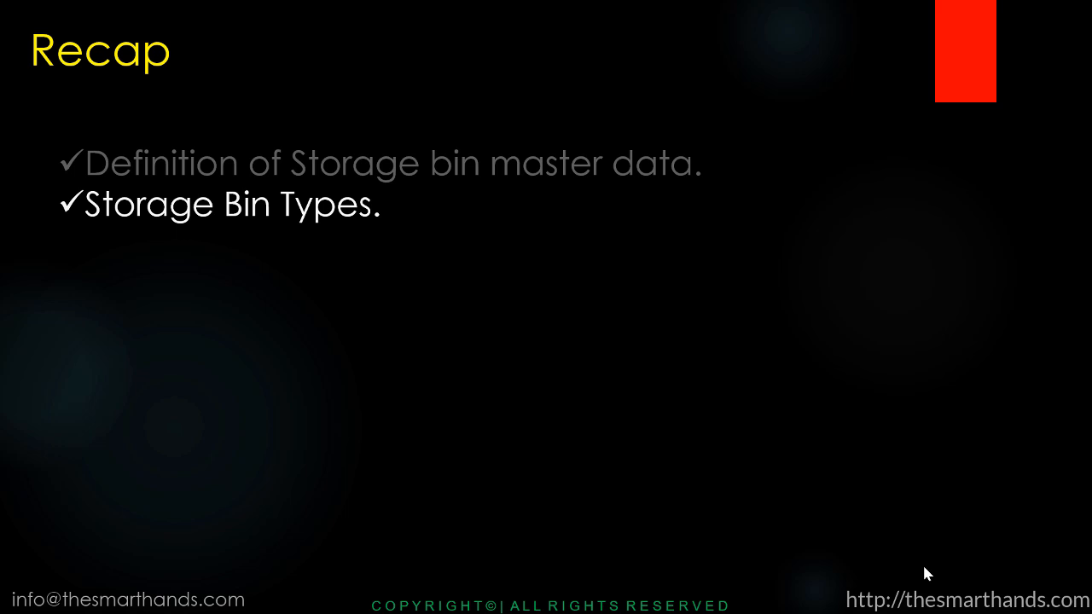
{"action": "key", "text": "Right"}
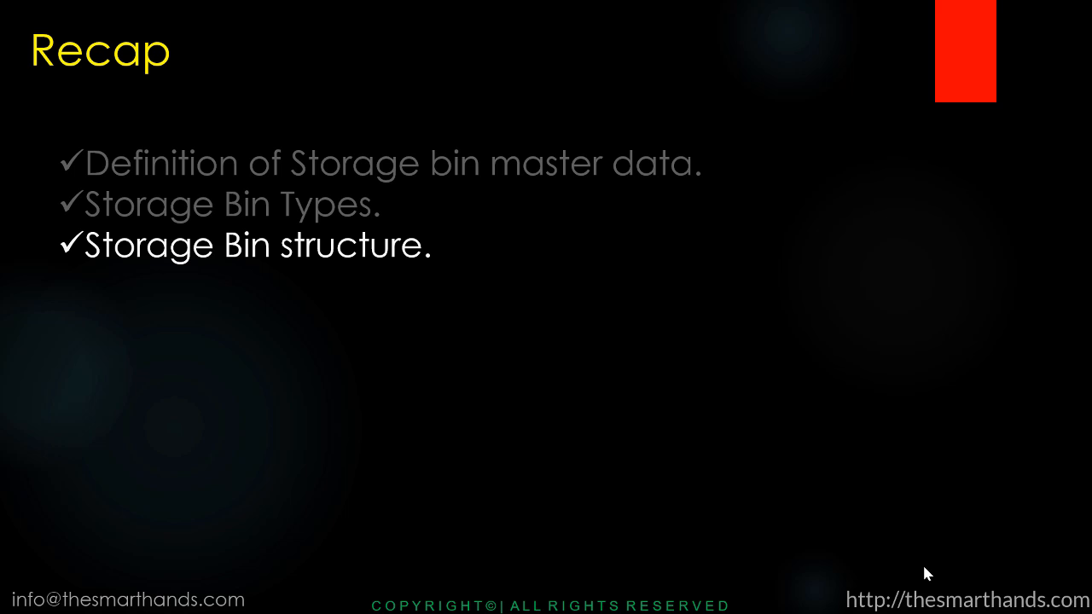
{"action": "key", "text": "Right"}
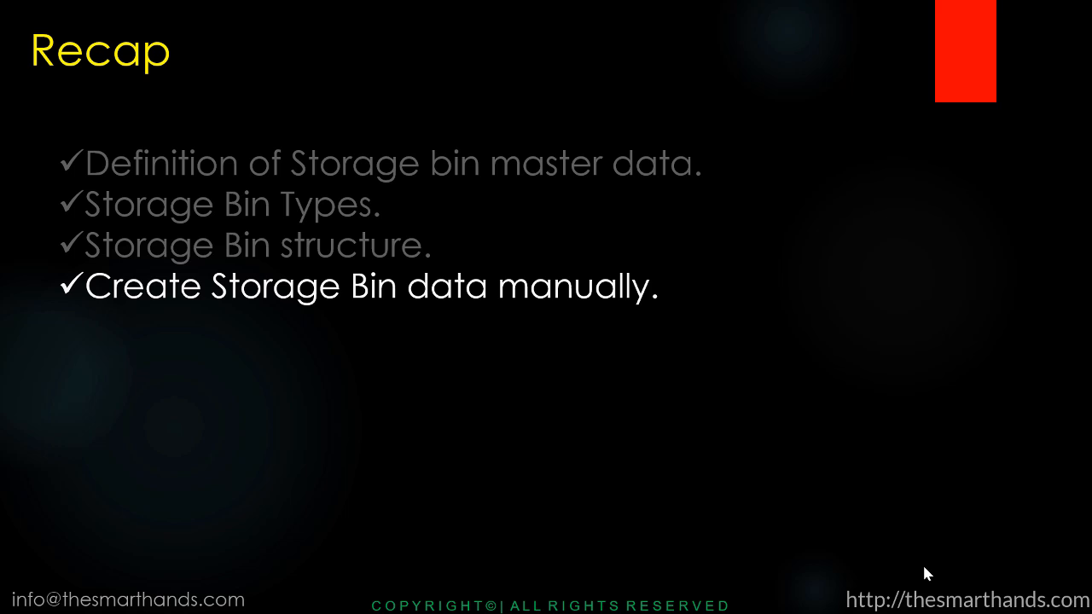
{"action": "key", "text": "Right"}
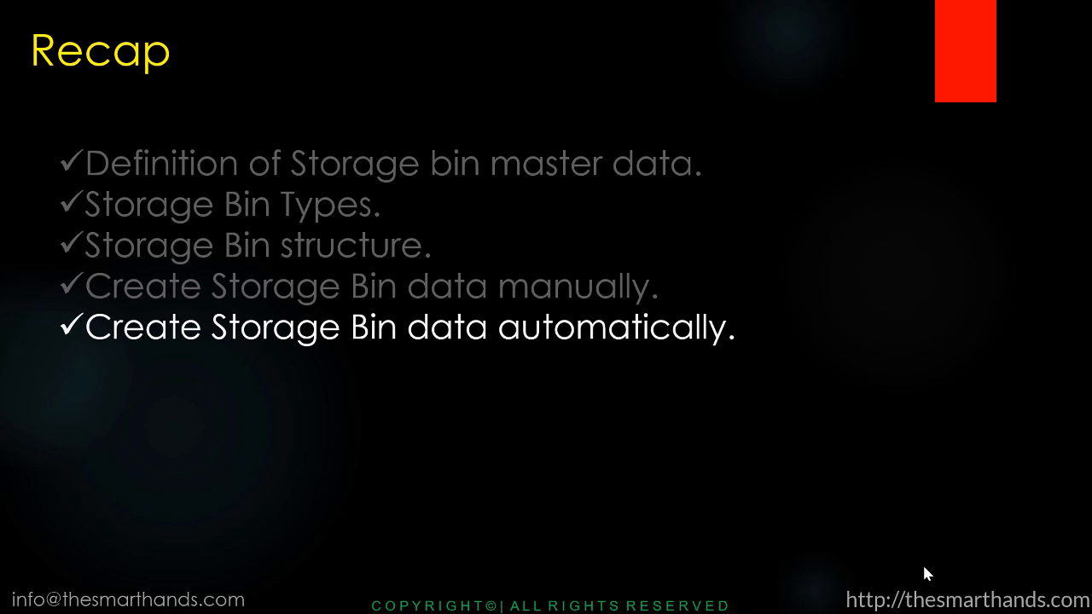
{"action": "key", "text": "Right"}
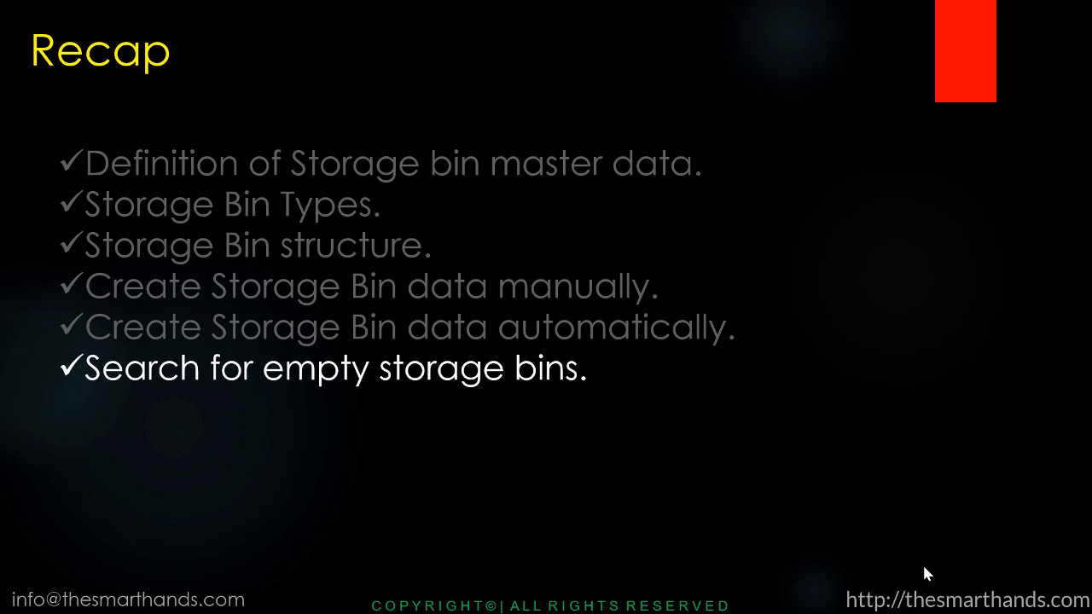
{"action": "key", "text": "Right"}
{"action": "key", "text": "Right"}
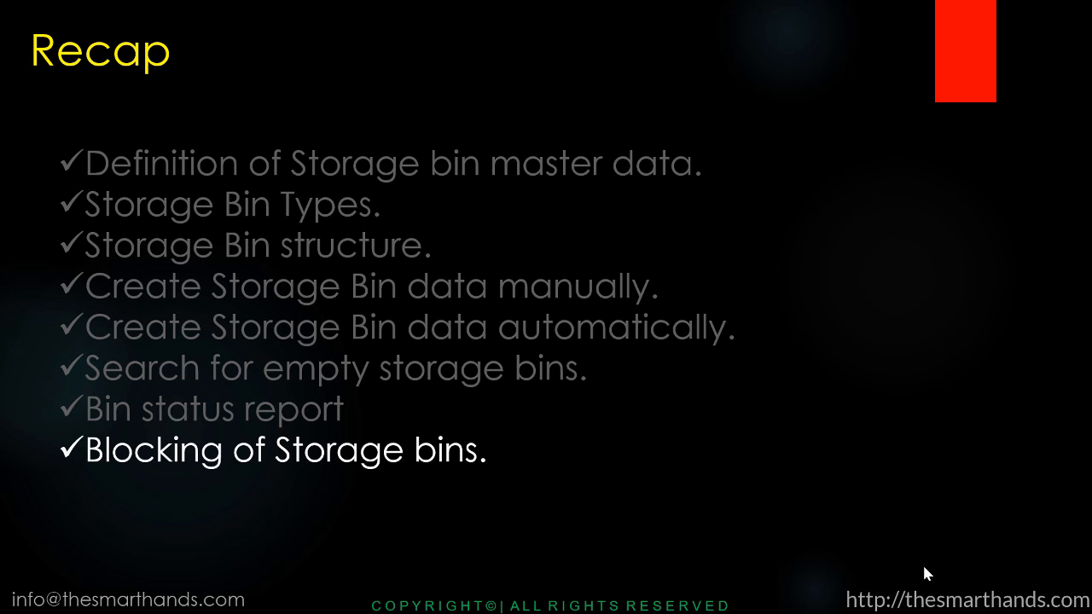